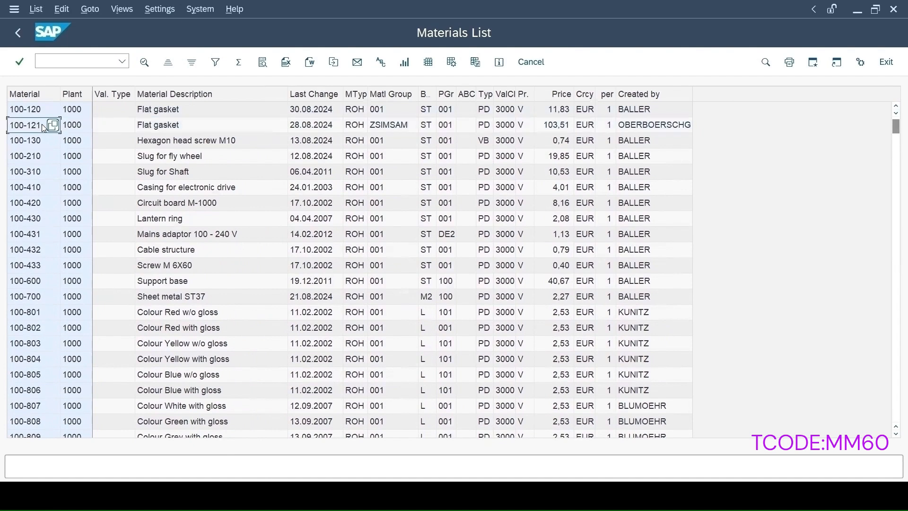
# Open material 100-121 for changing in a new session with transaction MM02, showing its Quality Management view.
pyautogui.click(74, 63)
pyautogui.write('/omm02')
pyautogui.press('Return')
pyautogui.hotkey('ctrl', 'v')
pyautogui.press('Return')
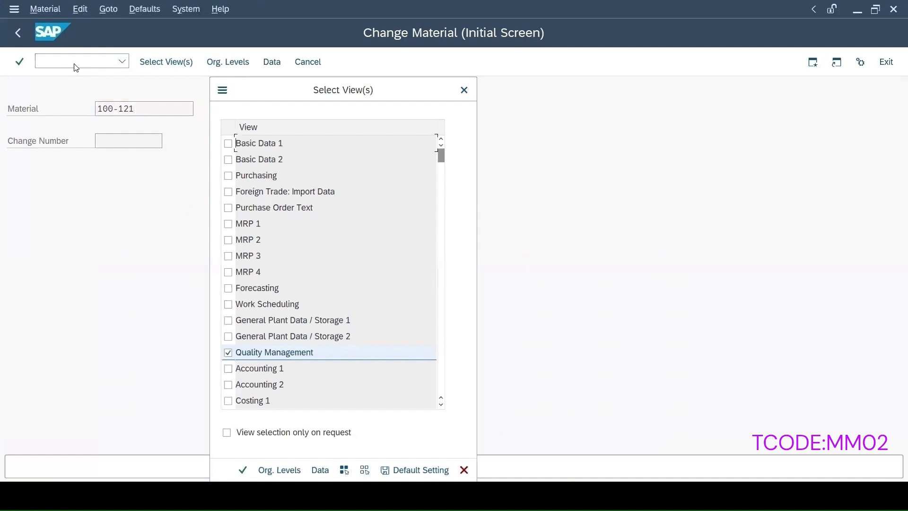
pyautogui.press('Return')
pyautogui.press('Return')
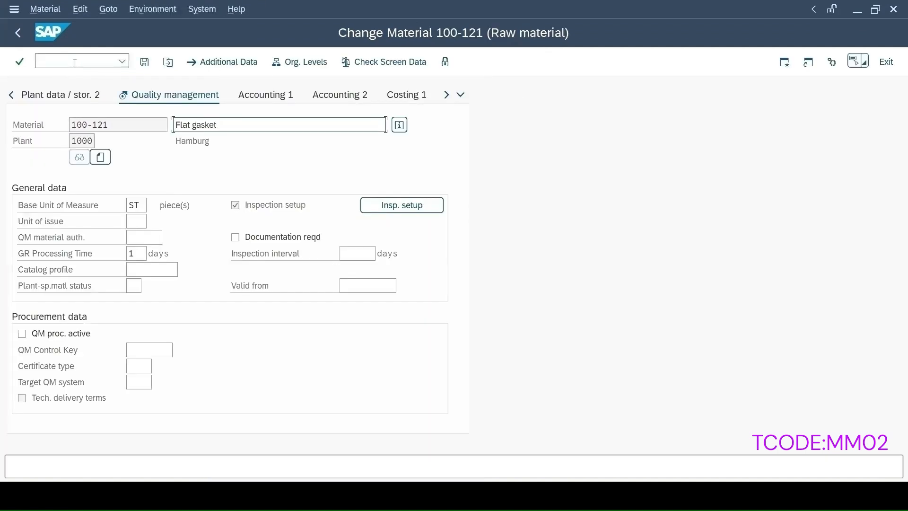
# Open the material's inspection setup and show the details of inspection type 89, Other Inspection.
pyautogui.click(399, 207)
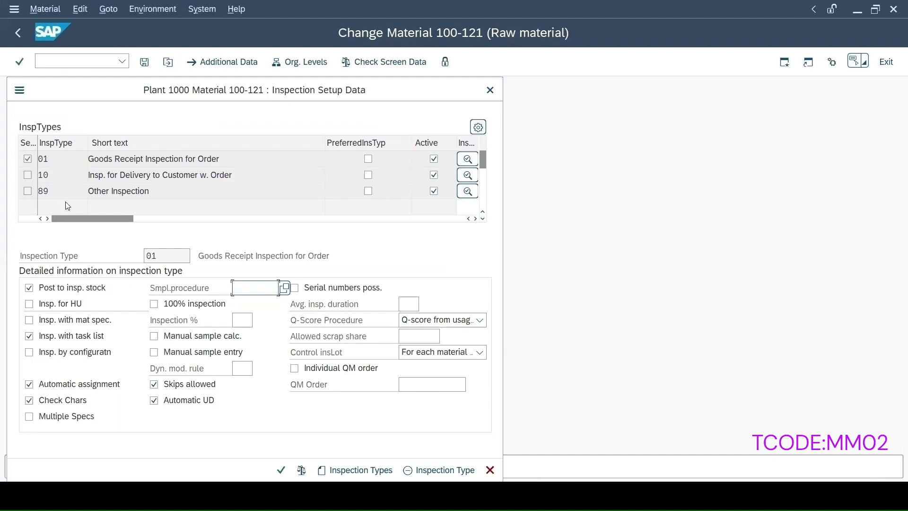
pyautogui.click(60, 189)
pyautogui.doubleClick(77, 194)
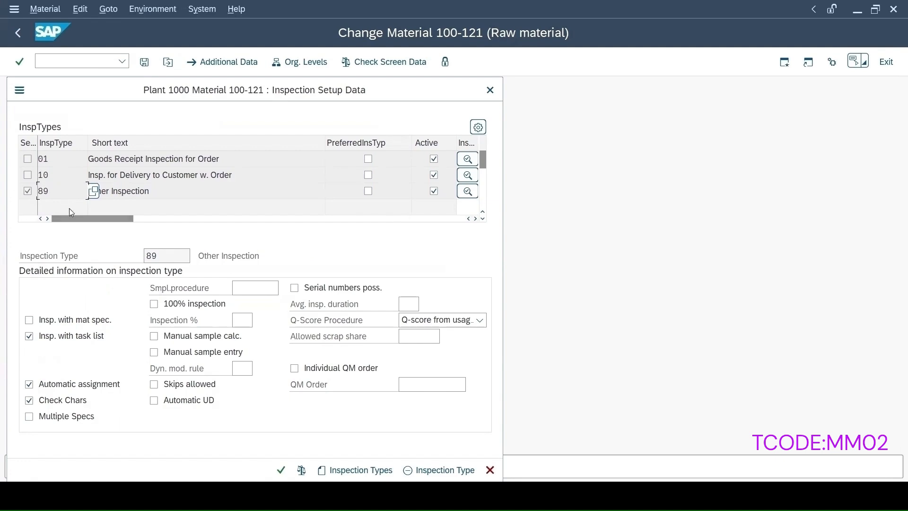
# Read the field help for the QM Order field of inspection type 89, and close the help.
pyautogui.click(423, 427)
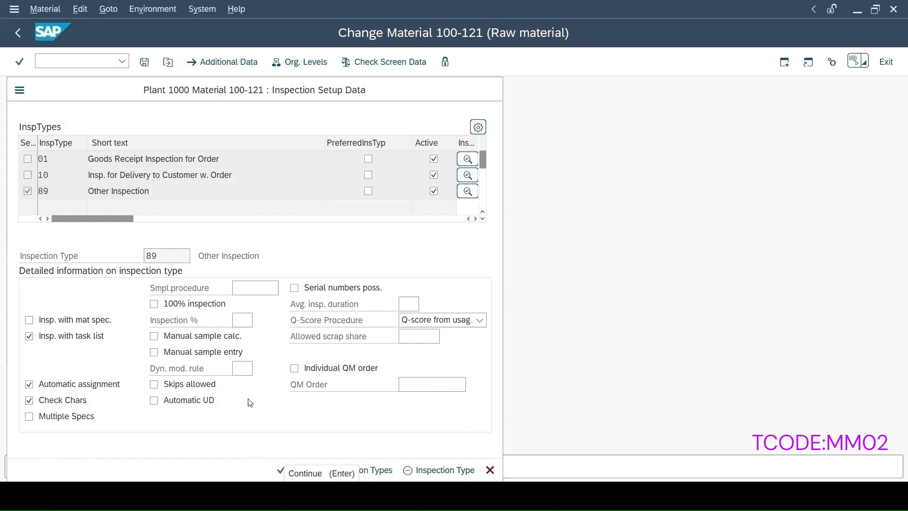
pyautogui.press('F1')
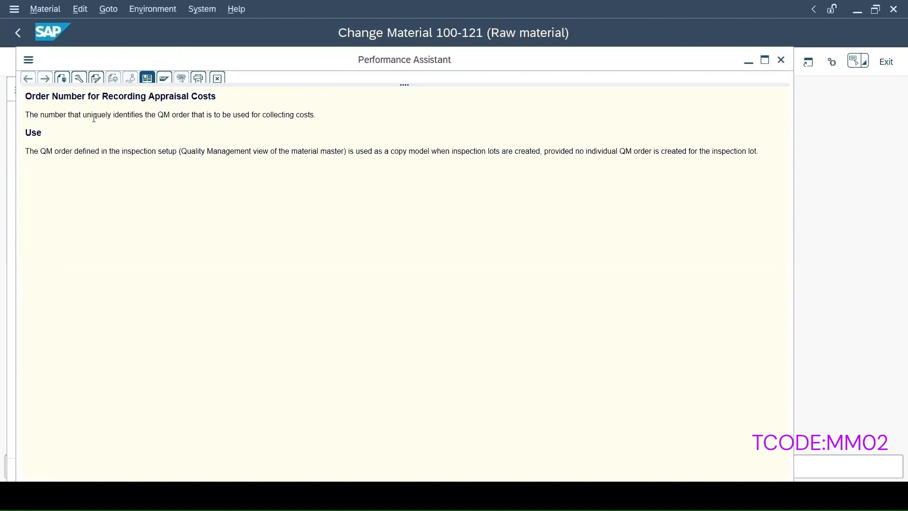
pyautogui.moveTo(156, 116); pyautogui.dragTo(416, 117)
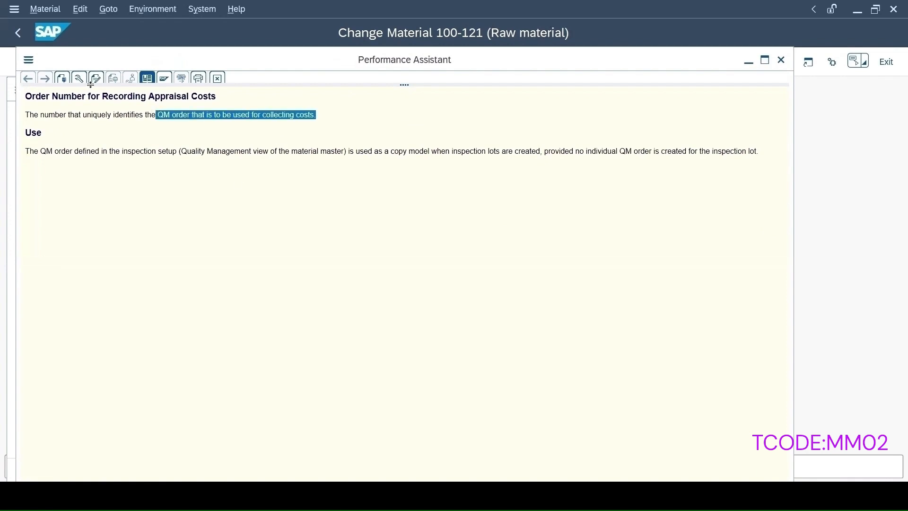
pyautogui.click(218, 78)
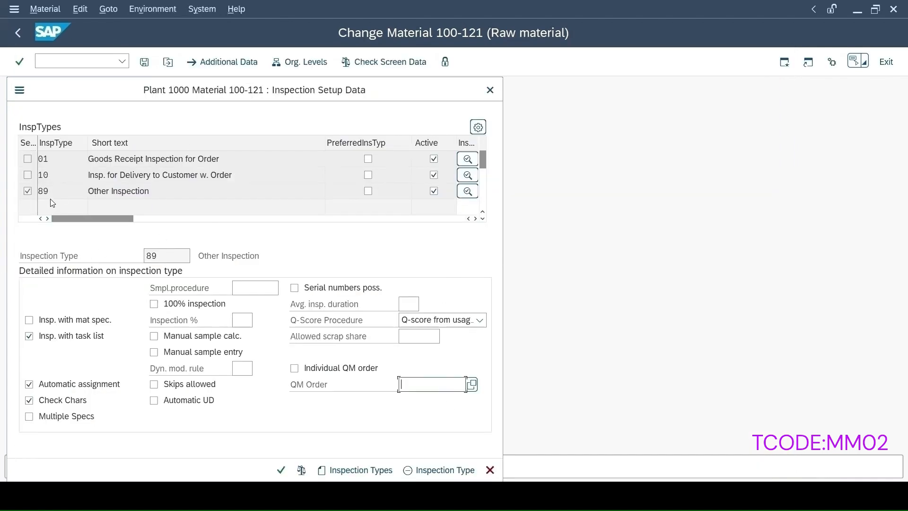
# Close the inspection setup data with inspection type 89 selected and save material 100-121.
pyautogui.click(60, 191)
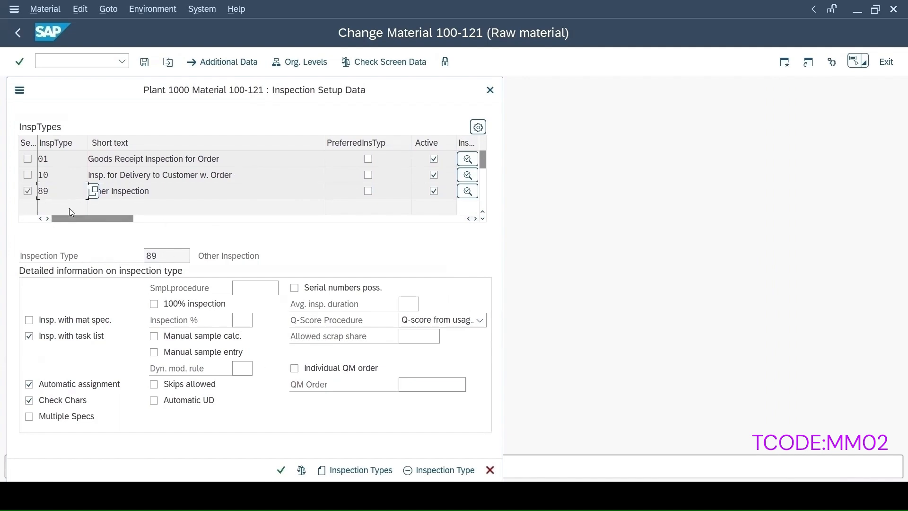
pyautogui.click(419, 450)
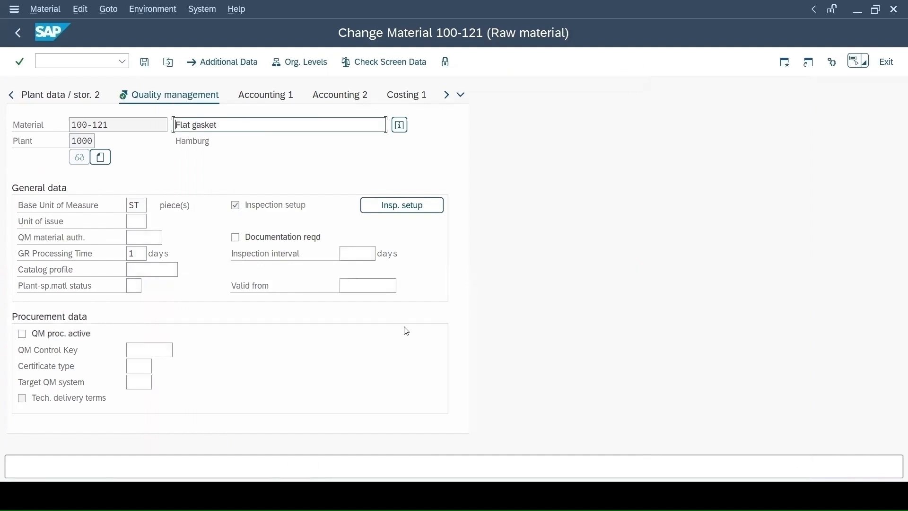
pyautogui.click(145, 65)
# Start creating a work center in a new session with transaction CRQ1.
pyautogui.click(90, 62)
pyautogui.write('/oCRQ1')
pyautogui.press('Return')
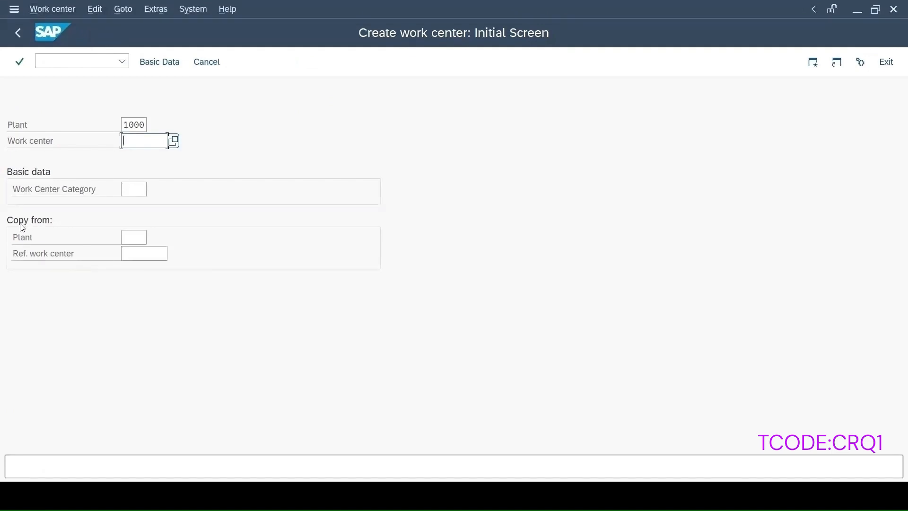
# Enter work center WCTest for plant 1000, using plant 1000 and work center 1711 as the copy reference.
pyautogui.write('*')
pyautogui.press('Tab')
pyautogui.press('Tab')
pyautogui.write('10')
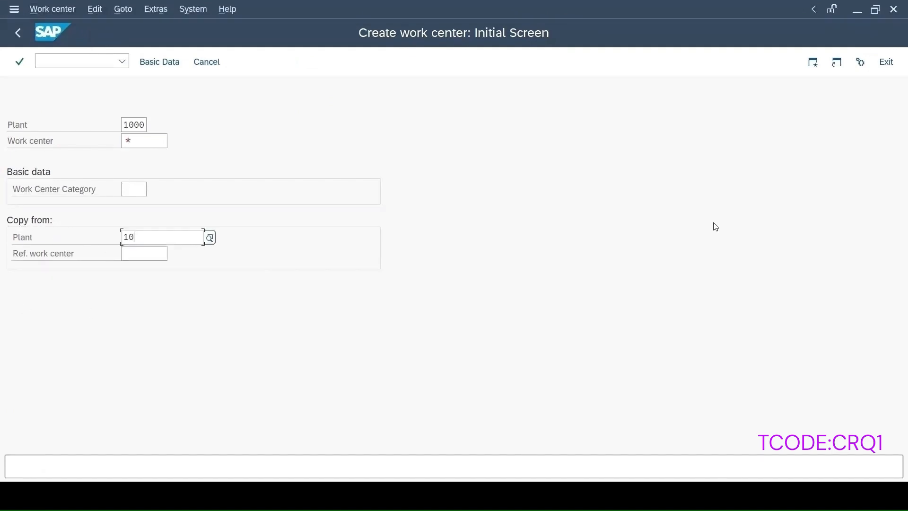
pyautogui.write('00')
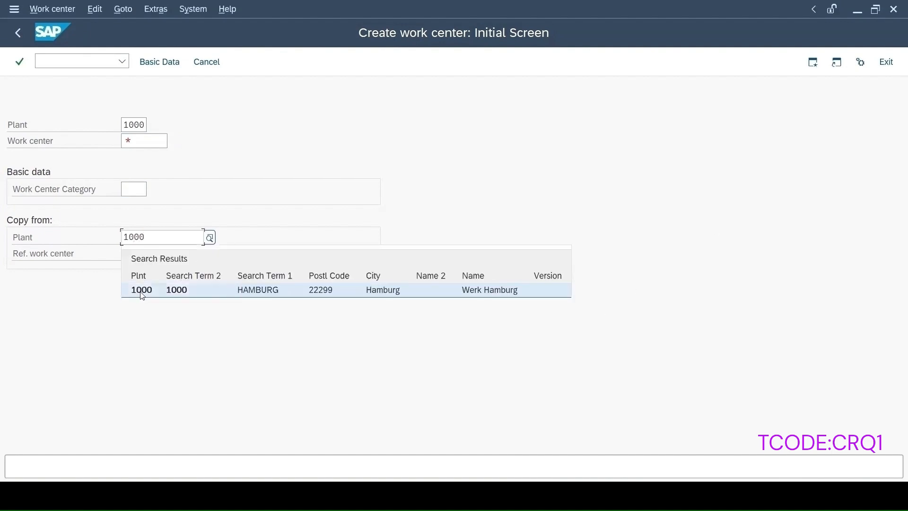
pyautogui.click(142, 289)
pyautogui.click(139, 259)
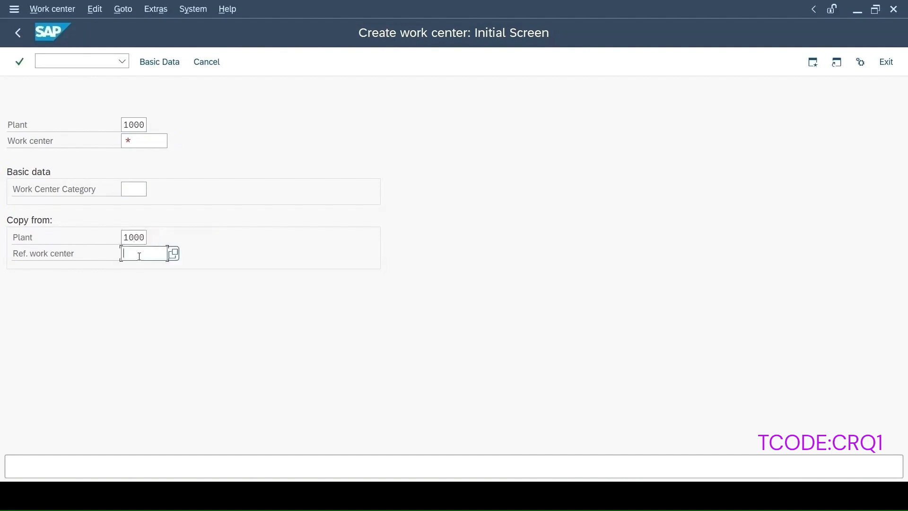
pyautogui.write('1711')
pyautogui.press('Return')
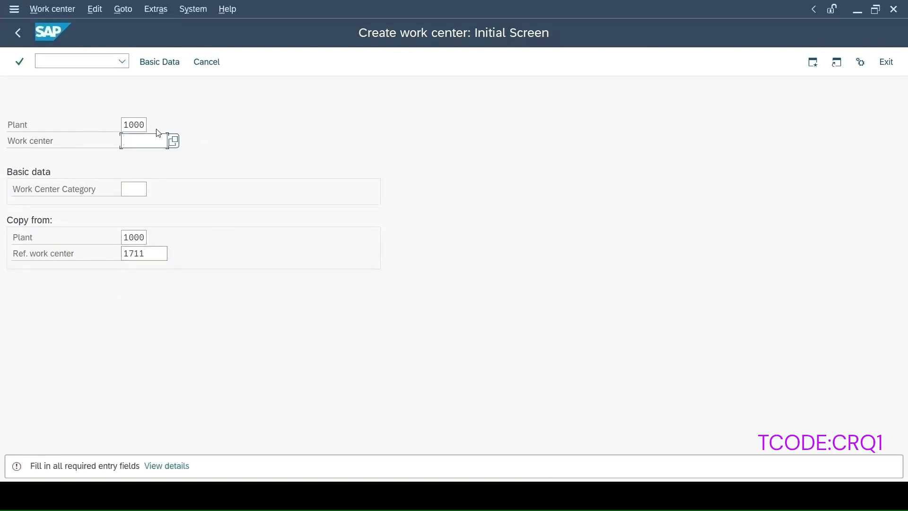
pyautogui.write('WCTest')
pyautogui.press('Return')
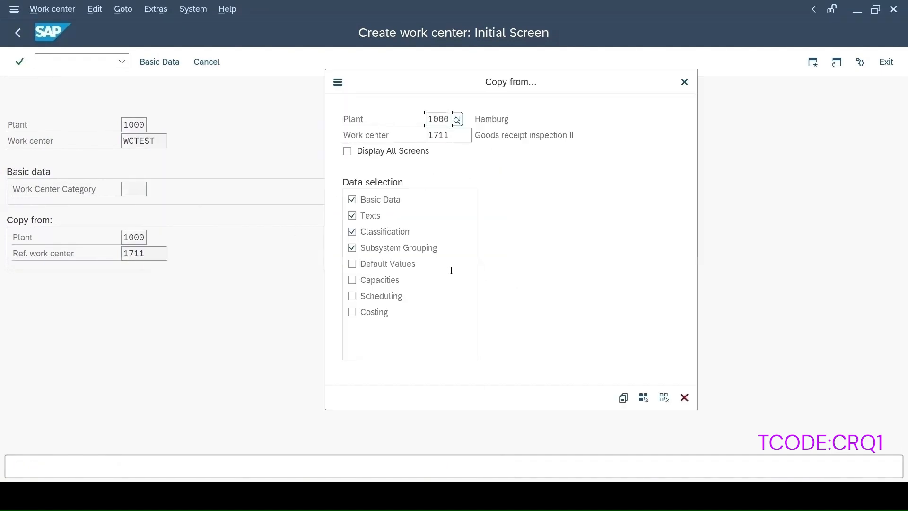
# Add Default Values, Capacities and Costing to the data selection and copy the reference work center's data.
pyautogui.click(352, 265)
pyautogui.click(352, 280)
pyautogui.click(350, 314)
pyautogui.click(617, 401)
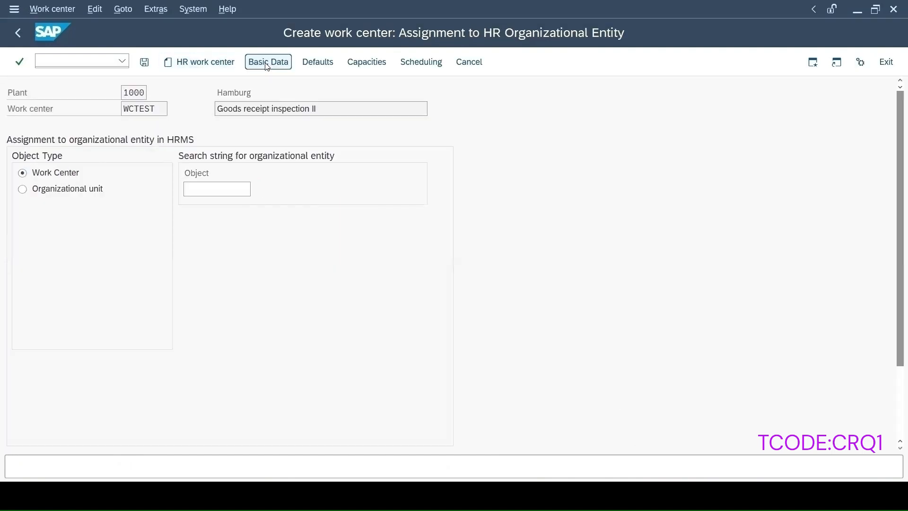
# Replace the description in the new work center's basic data with WCTEST.
pyautogui.click(267, 64)
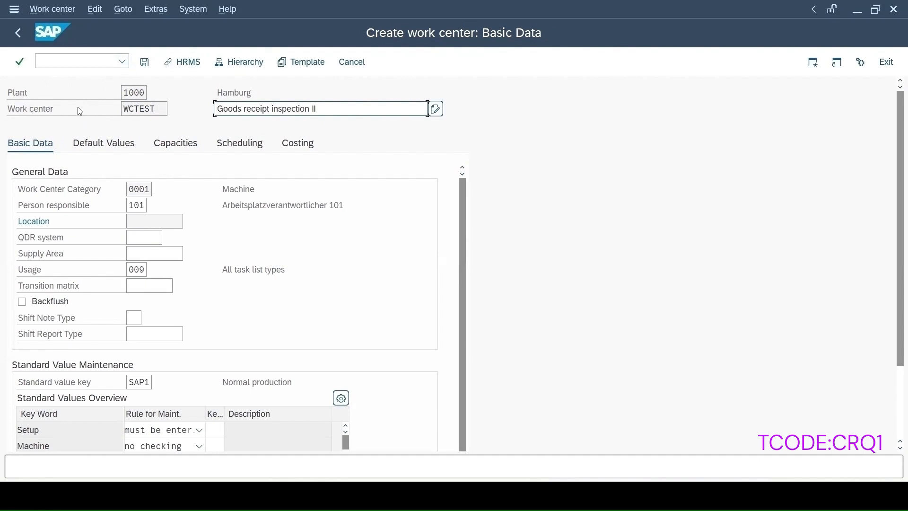
pyautogui.moveTo(332, 109); pyautogui.dragTo(3, 103)
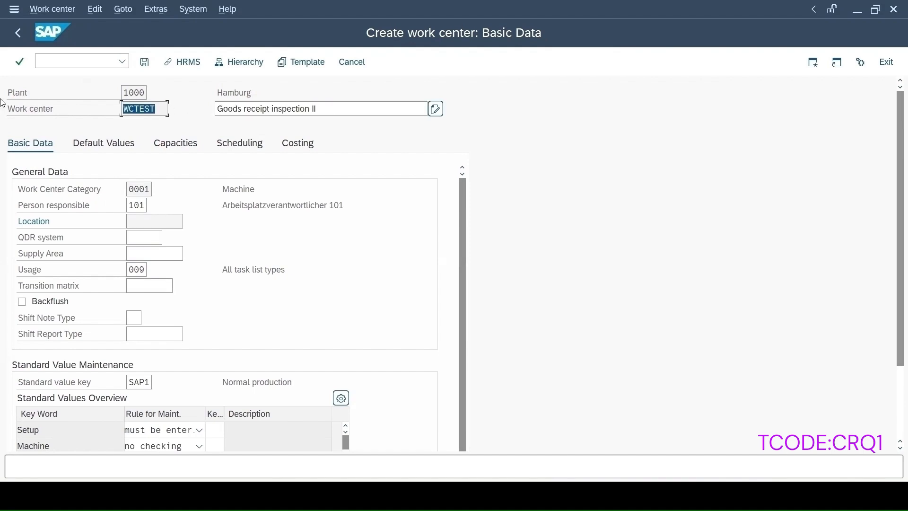
pyautogui.moveTo(330, 109); pyautogui.dragTo(64, 104)
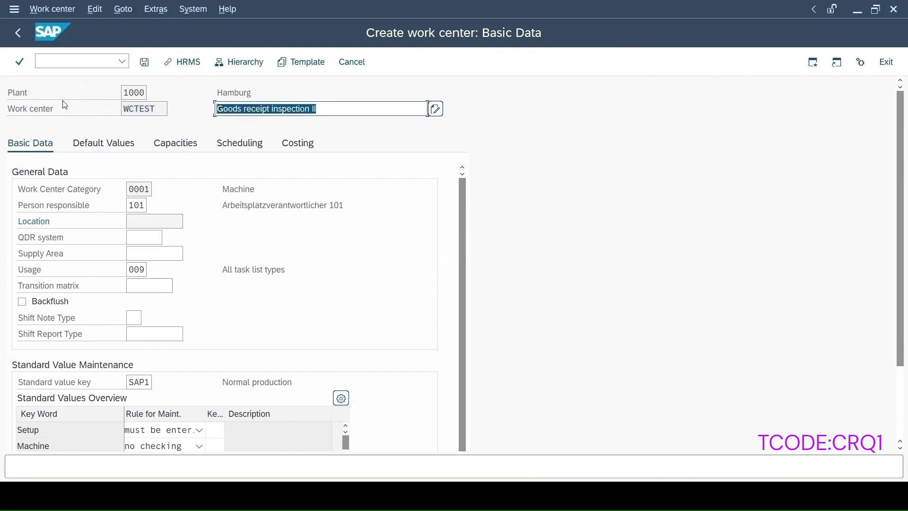
pyautogui.hotkey('ctrl', 'v')
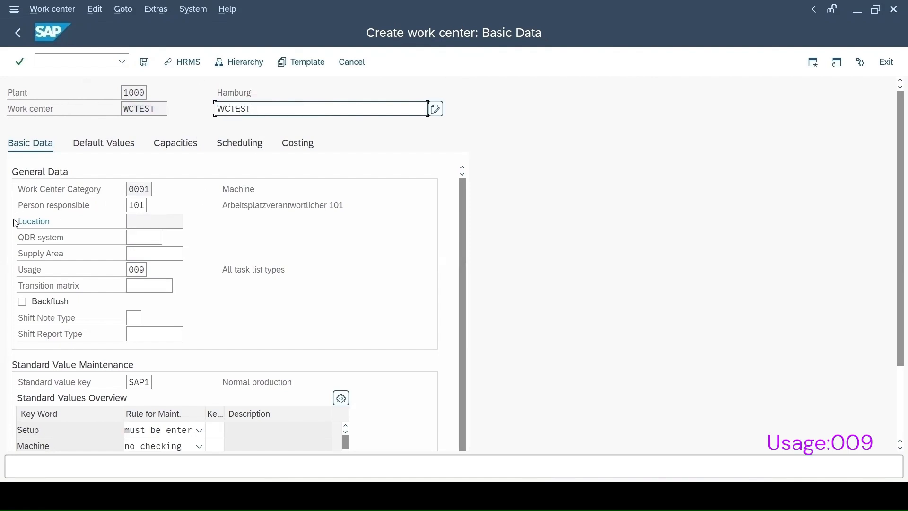
# Choose usage 009, All task list types, for the work center.
pyautogui.click(143, 269)
pyautogui.click(153, 269)
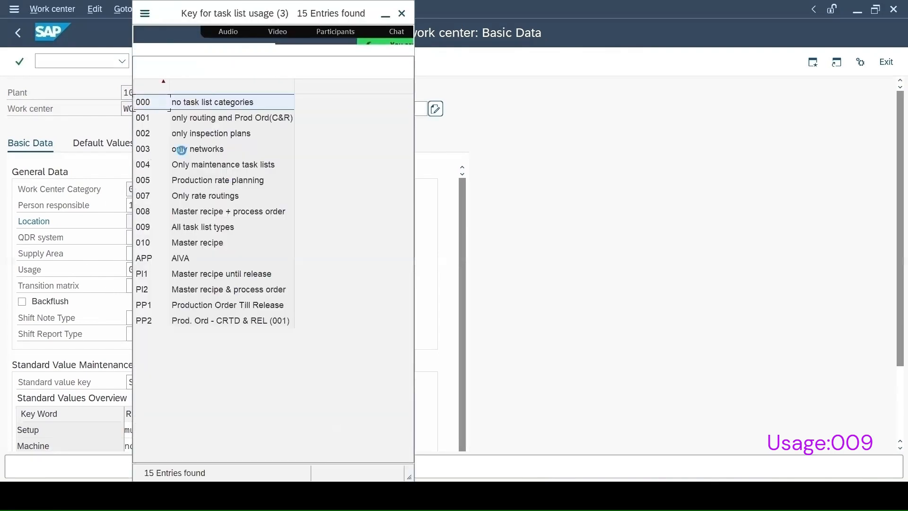
pyautogui.click(175, 228)
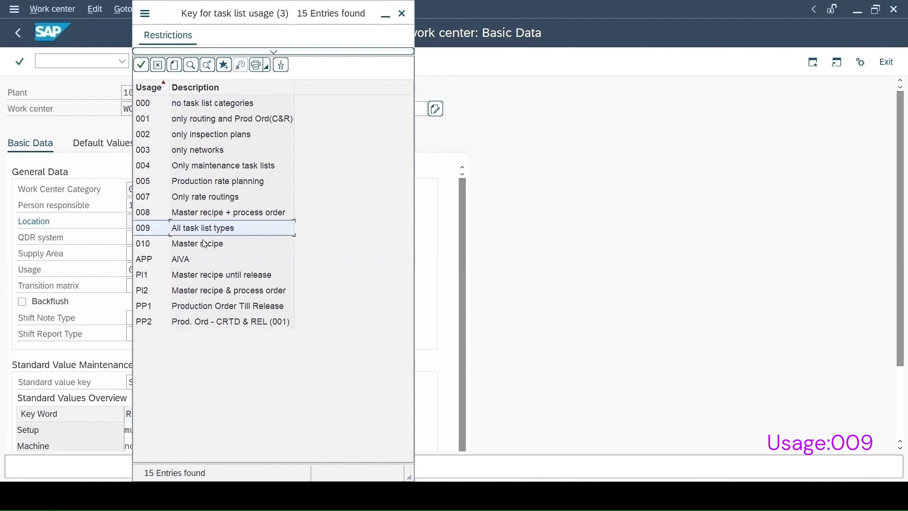
pyautogui.click(140, 64)
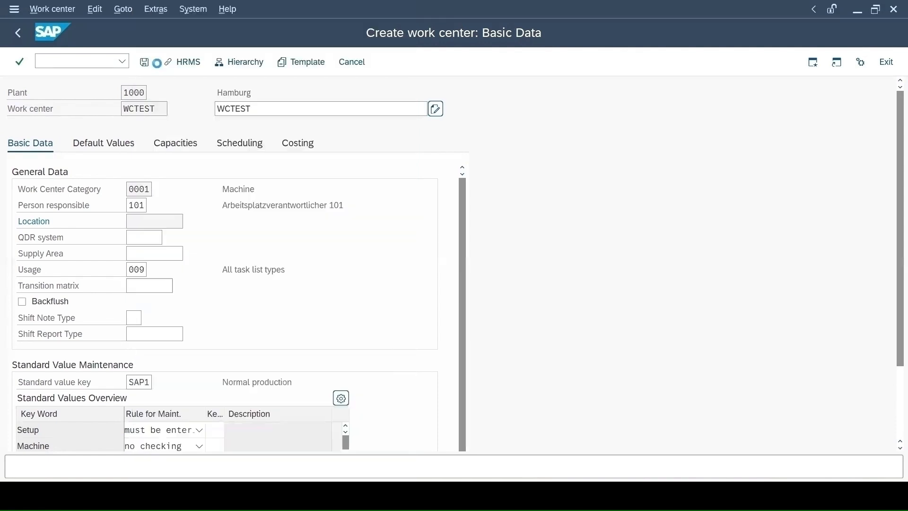
# Set the work center's standard value key to SAP0, No standard values.
pyautogui.scroll(-4, 193, 339)
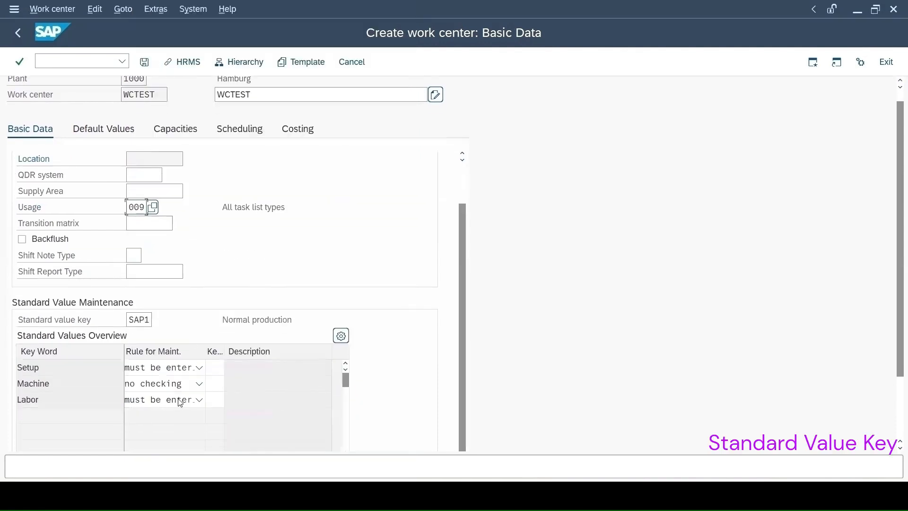
pyautogui.click(50, 403)
pyautogui.click(148, 322)
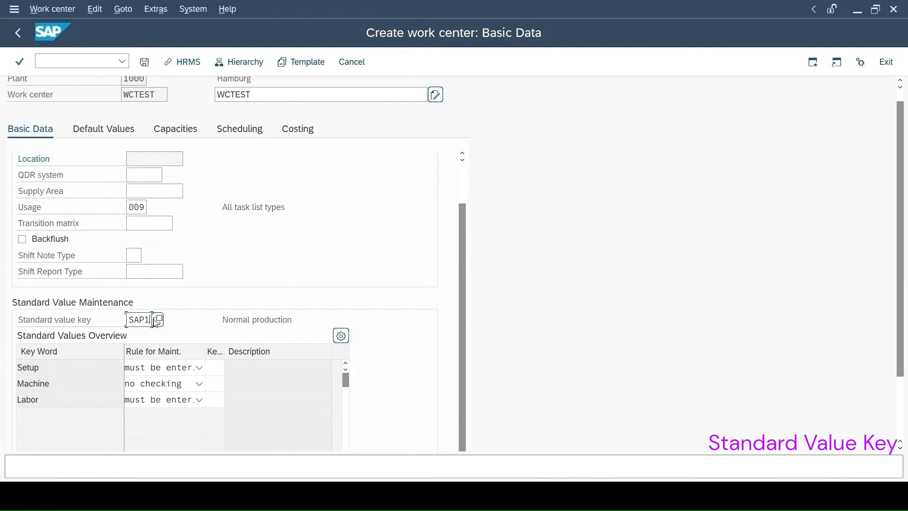
pyautogui.click(159, 320)
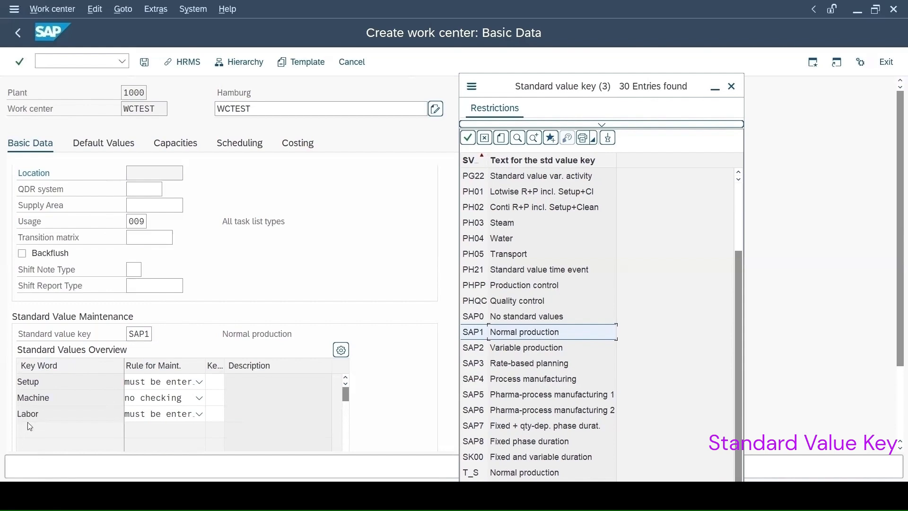
pyautogui.click(474, 320)
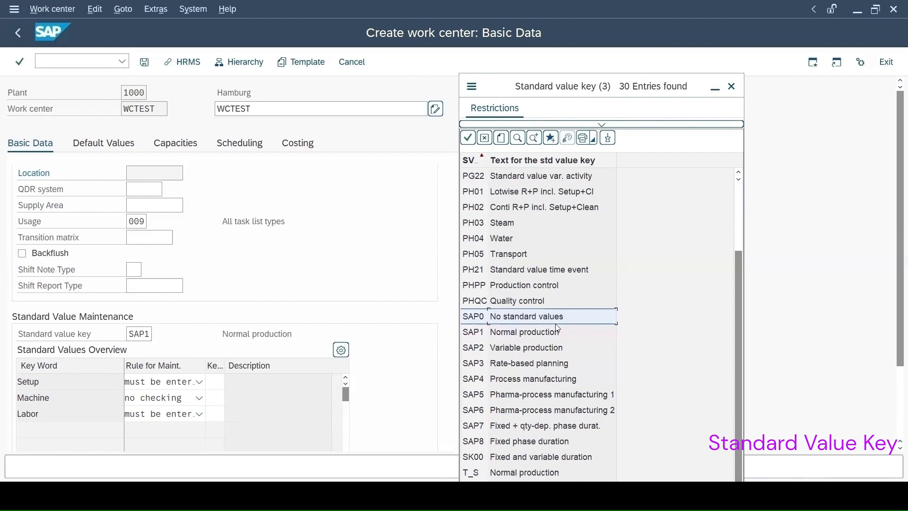
pyautogui.doubleClick(525, 319)
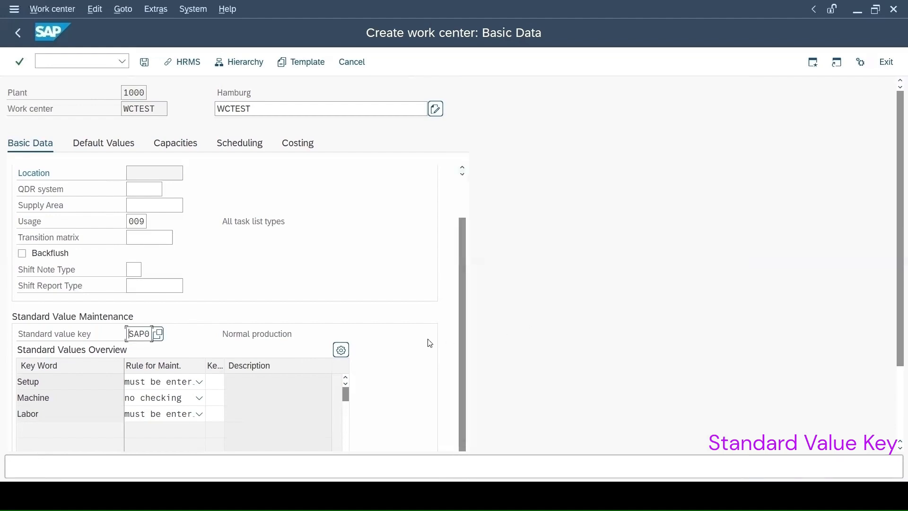
pyautogui.press('Return')
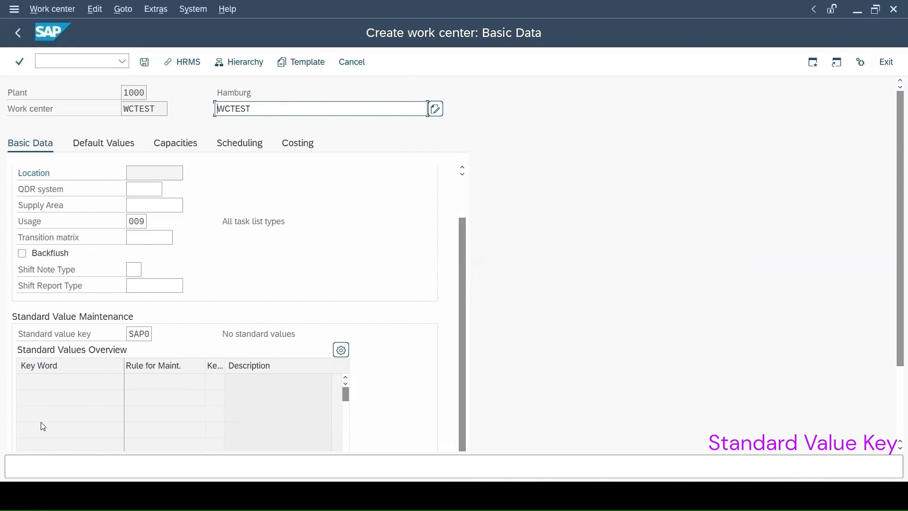
# Set the work center's standard value key to SAP1, Normal production.
pyautogui.click(150, 334)
pyautogui.click(157, 337)
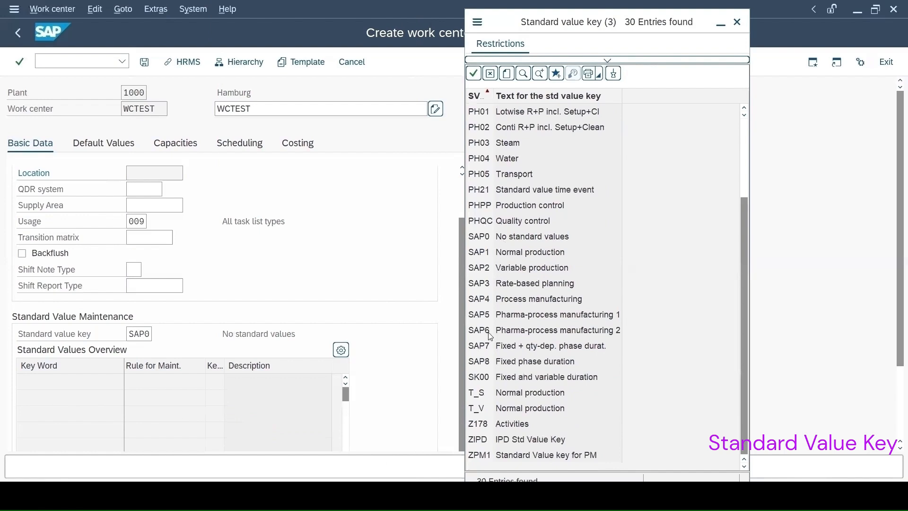
pyautogui.doubleClick(520, 253)
pyautogui.press('Return')
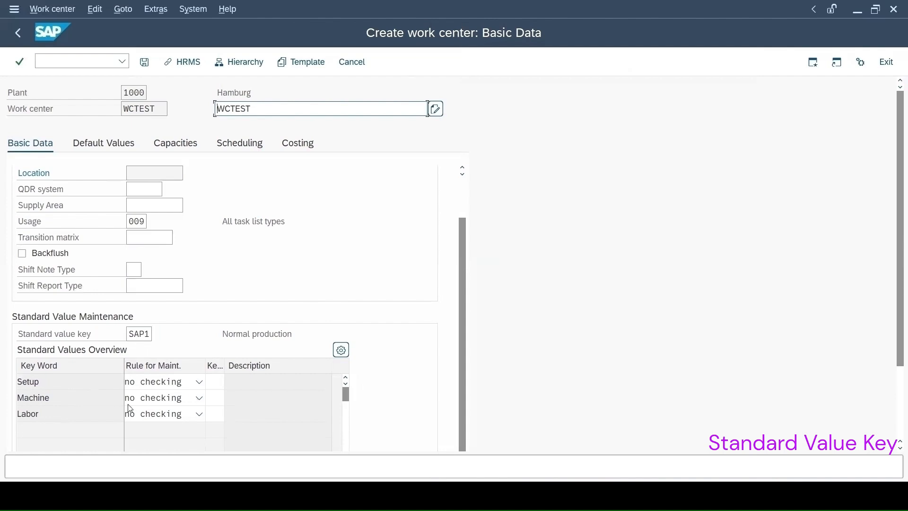
# Choose "no checking" as the maintenance rule for the Setup standard value.
pyautogui.click(150, 398)
pyautogui.click(152, 400)
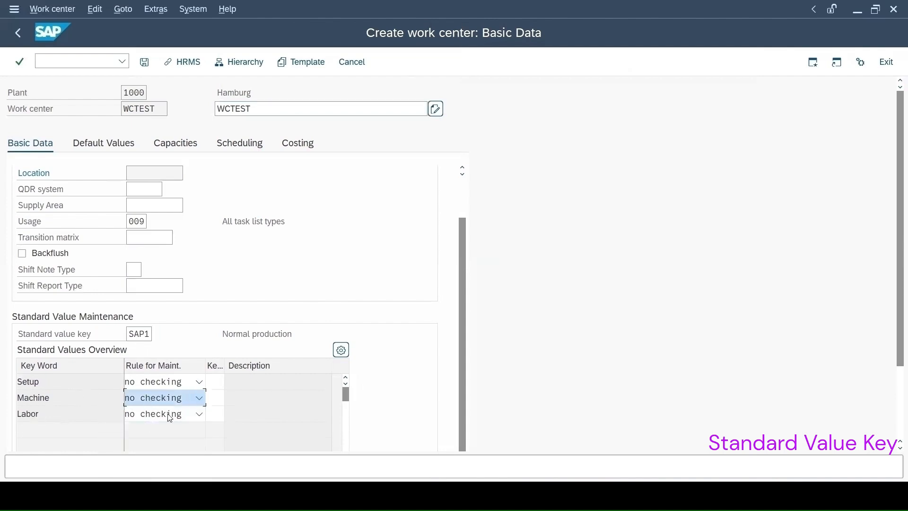
pyautogui.click(159, 381)
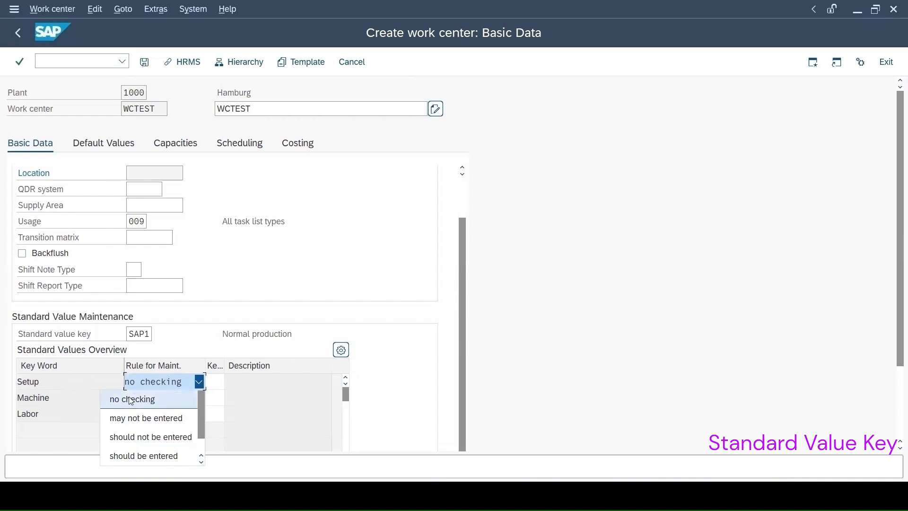
pyautogui.click(146, 399)
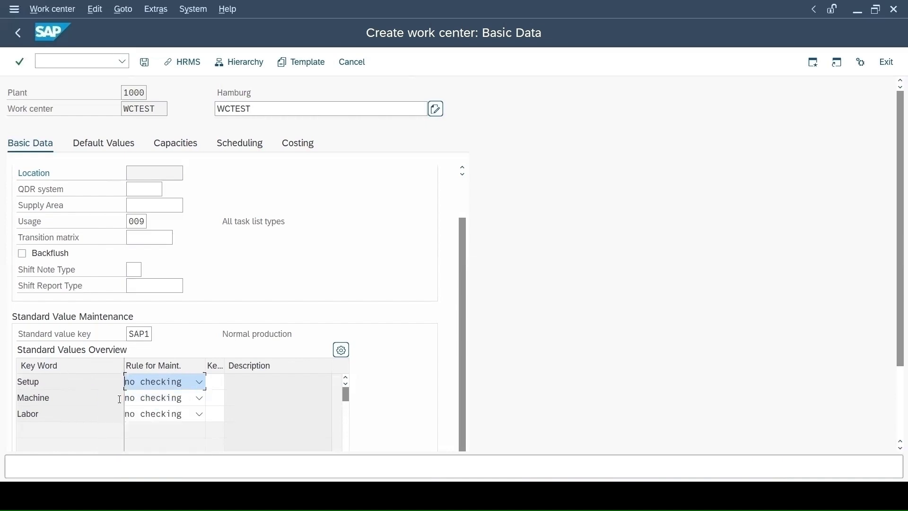
# Set the maintenance rule of the Machine and Labor standard values to "should be entered".
pyautogui.click(147, 398)
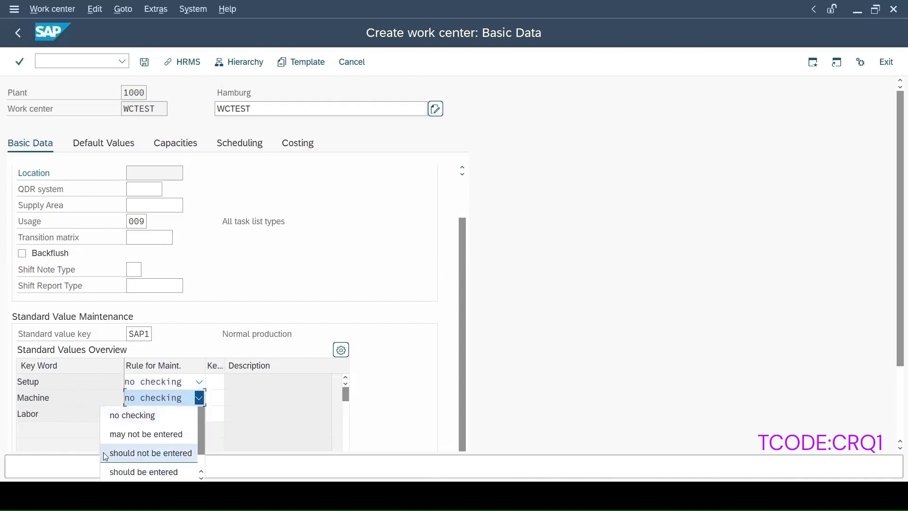
pyautogui.click(146, 472)
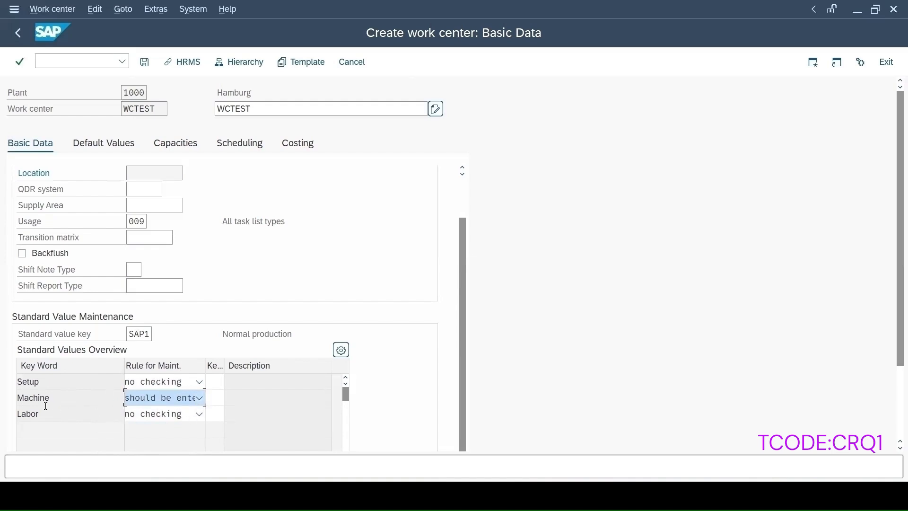
pyautogui.click(172, 412)
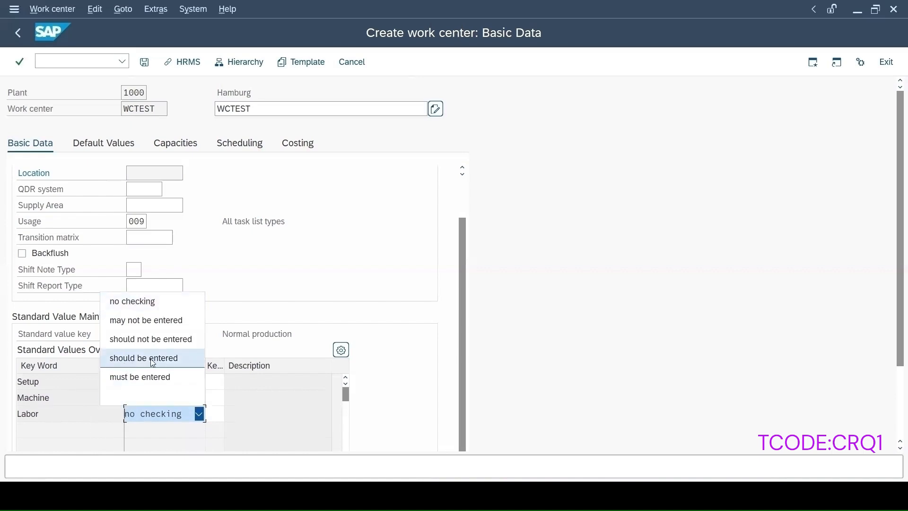
pyautogui.click(126, 366)
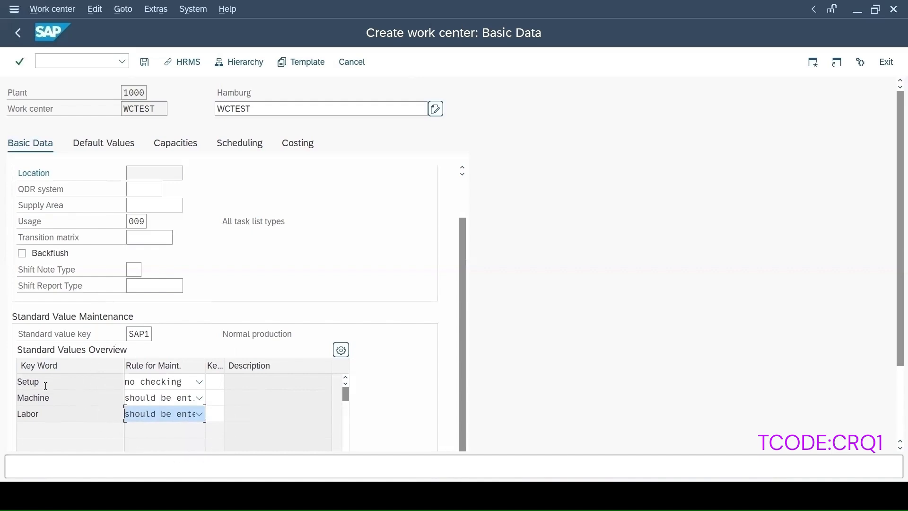
# Reselect standard value key SAP1, Normal production, and set the Setup maintenance rule to "should not be entered".
pyautogui.click(150, 335)
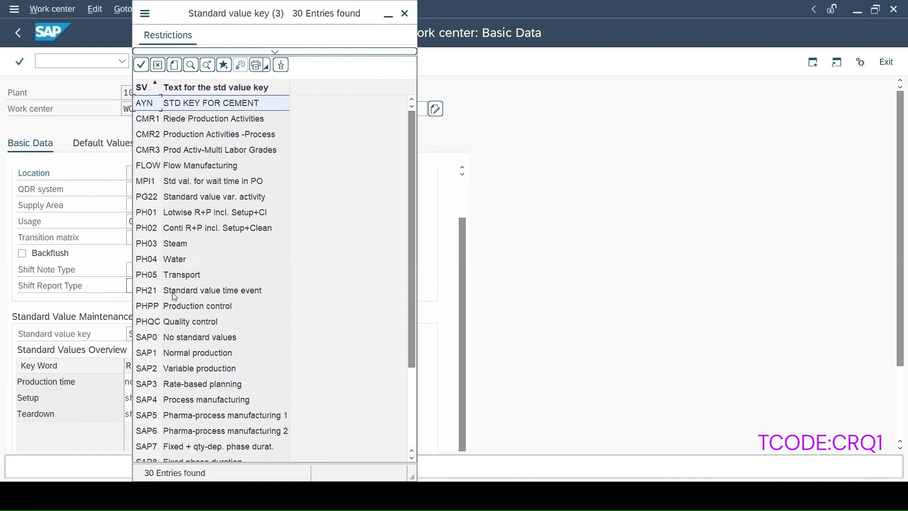
pyautogui.click(142, 355)
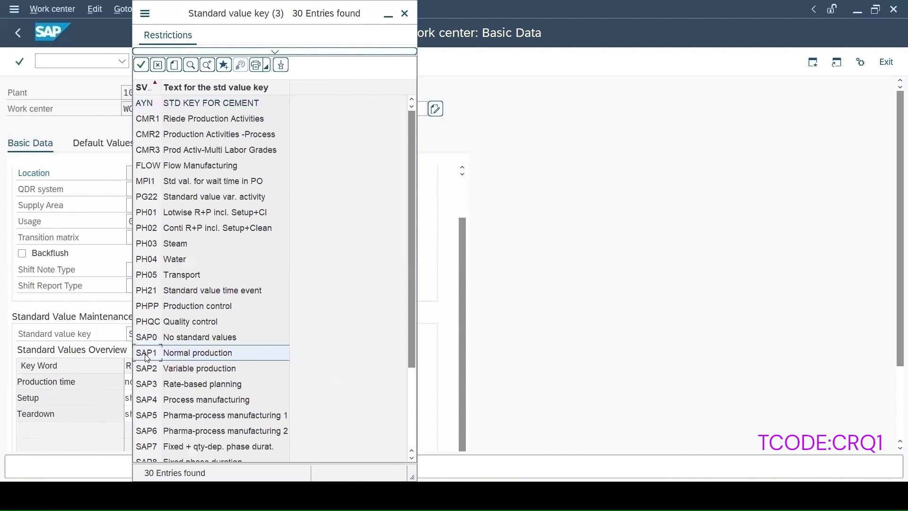
pyautogui.doubleClick(182, 356)
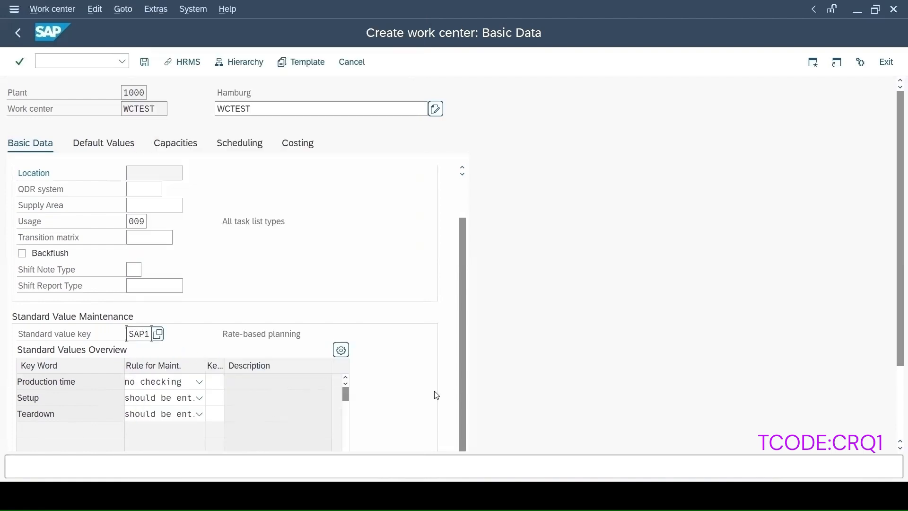
pyautogui.press('Return')
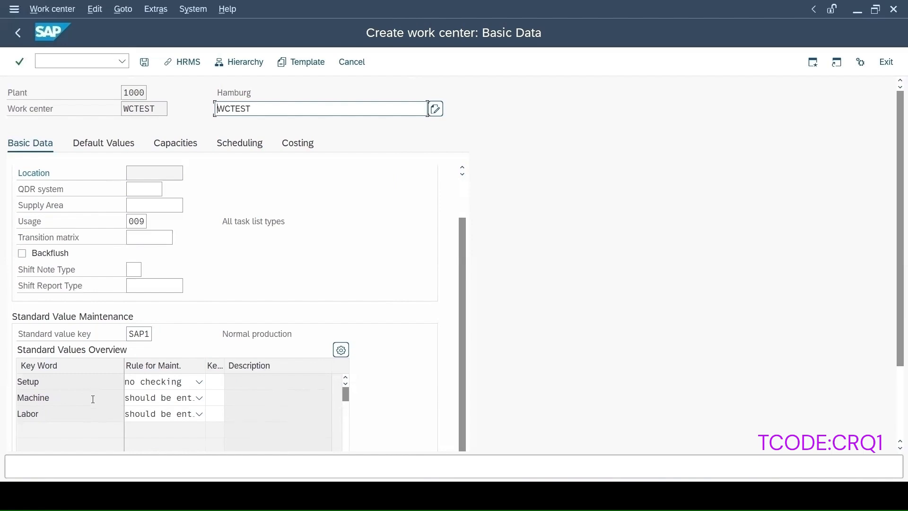
pyautogui.click(166, 384)
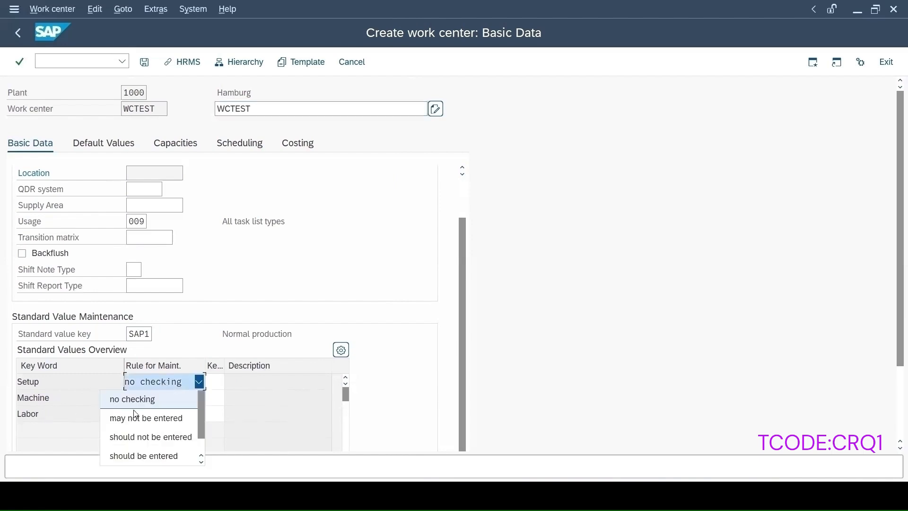
pyautogui.click(156, 446)
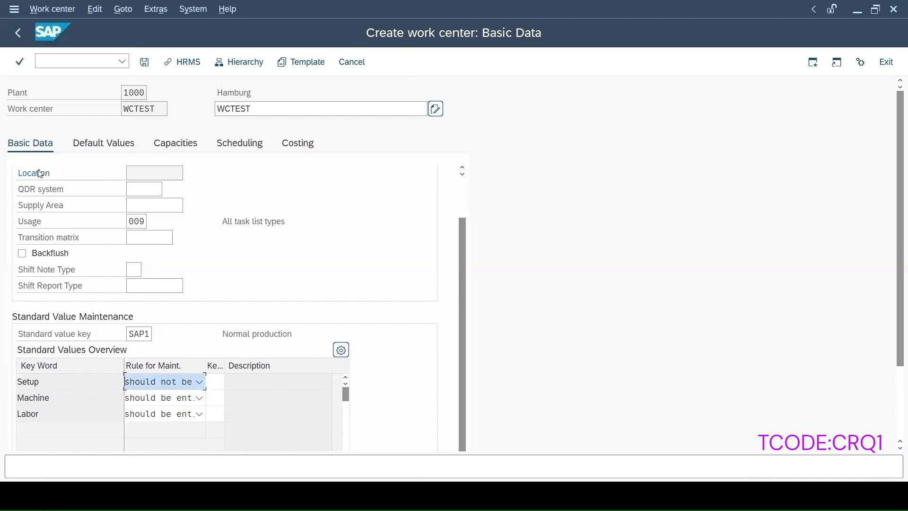
# Review the work center's default values and look through the available control keys without choosing another one.
pyautogui.click(111, 148)
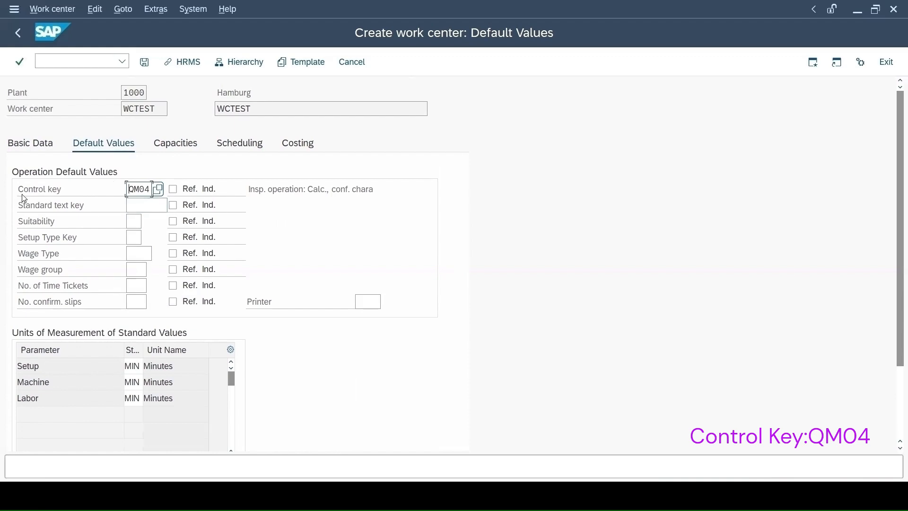
pyautogui.click(157, 189)
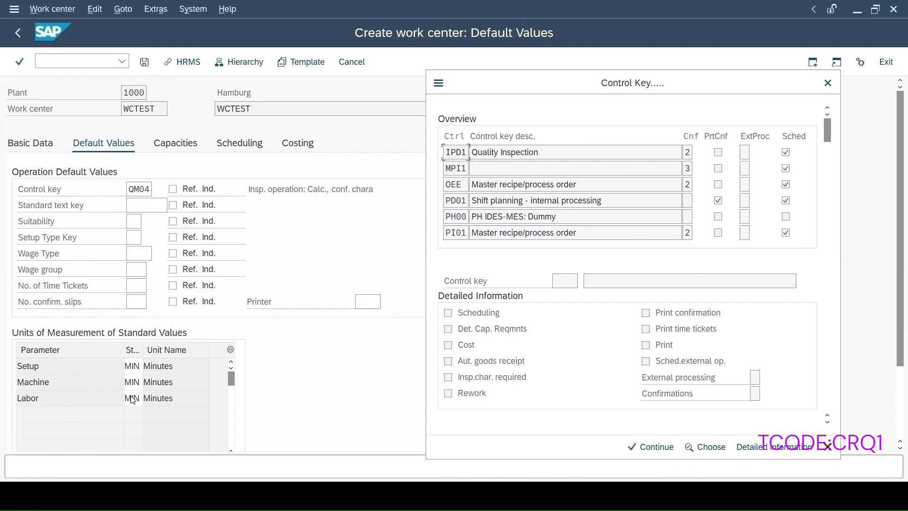
pyautogui.click(827, 82)
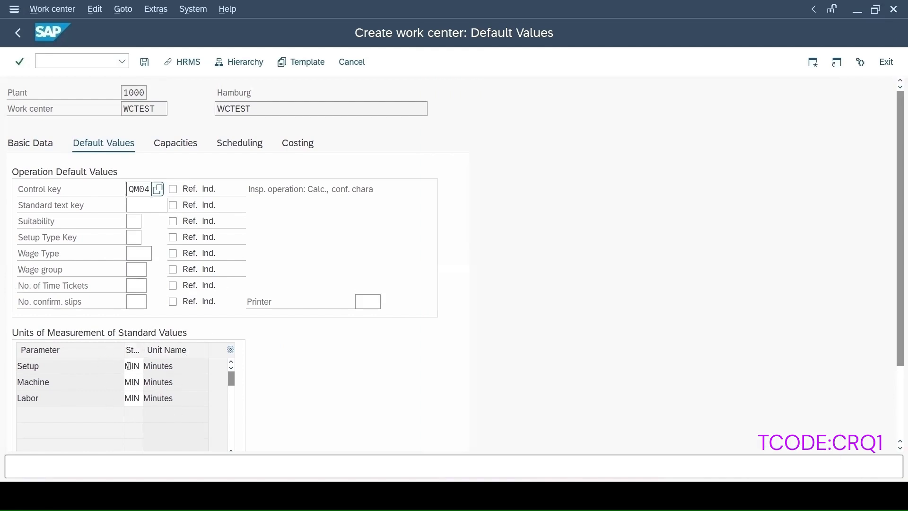
# Review the work center's capacities and browse the available setup formulas for the Machine capacity without changing the selection.
pyautogui.click(163, 143)
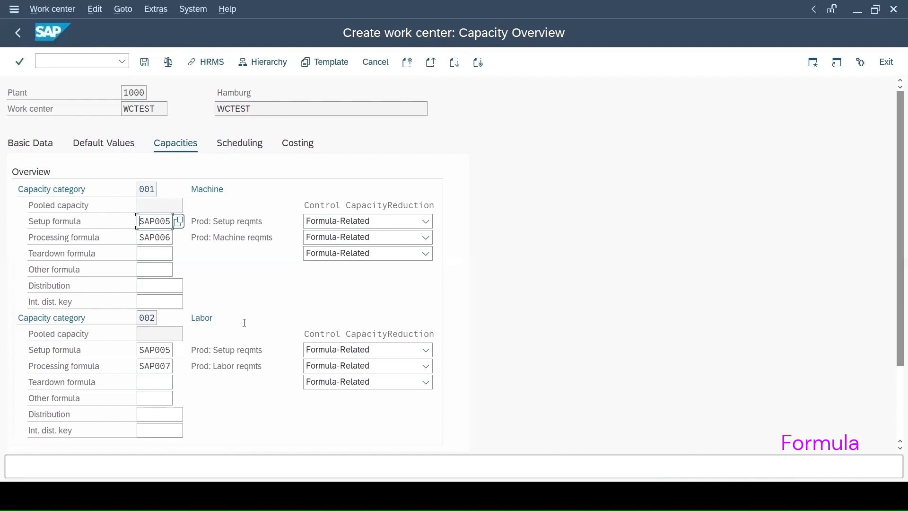
pyautogui.scroll(-1, 144, 331)
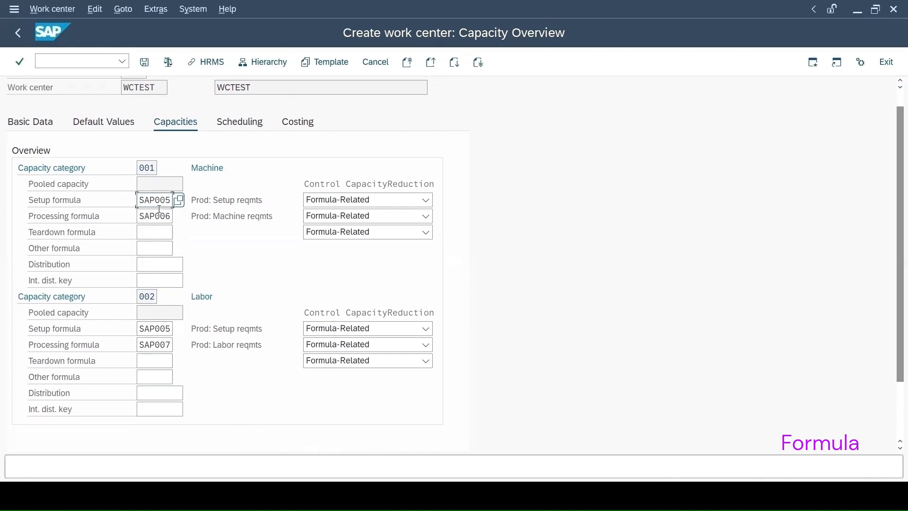
pyautogui.click(180, 201)
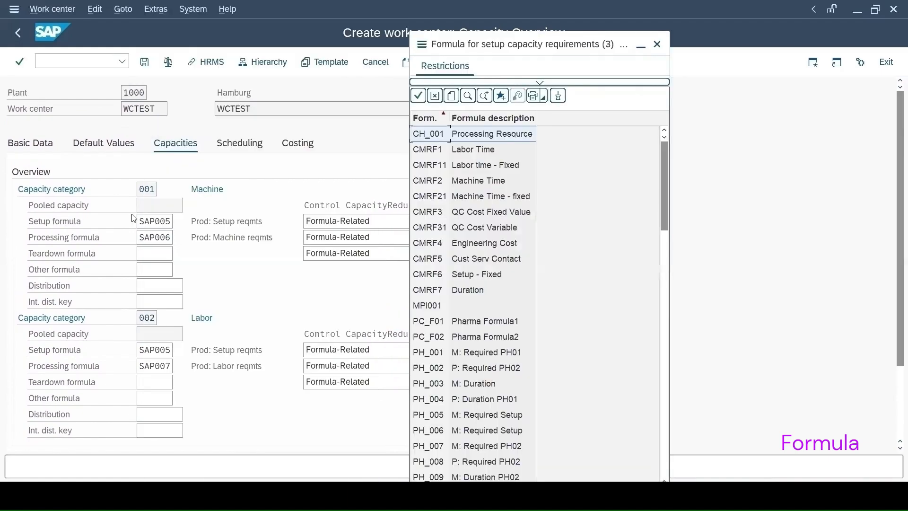
pyautogui.scroll(-13, 468, 279)
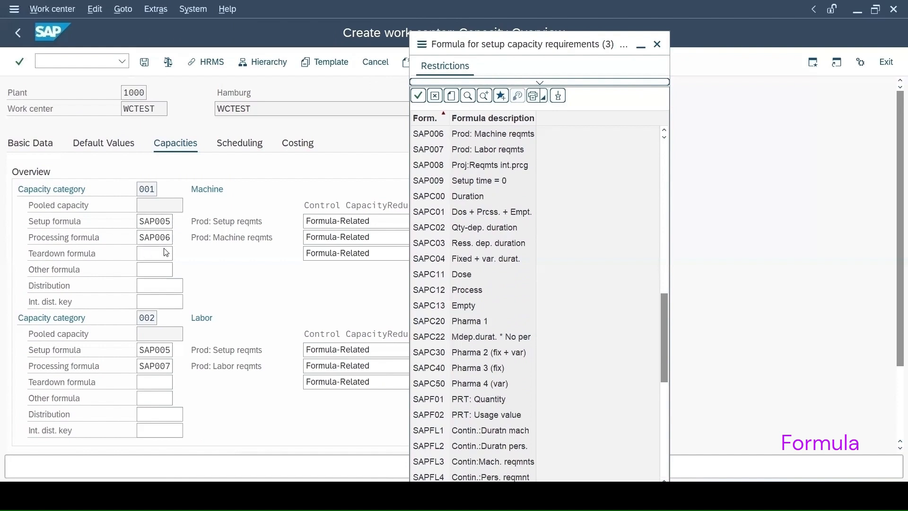
pyautogui.click(657, 44)
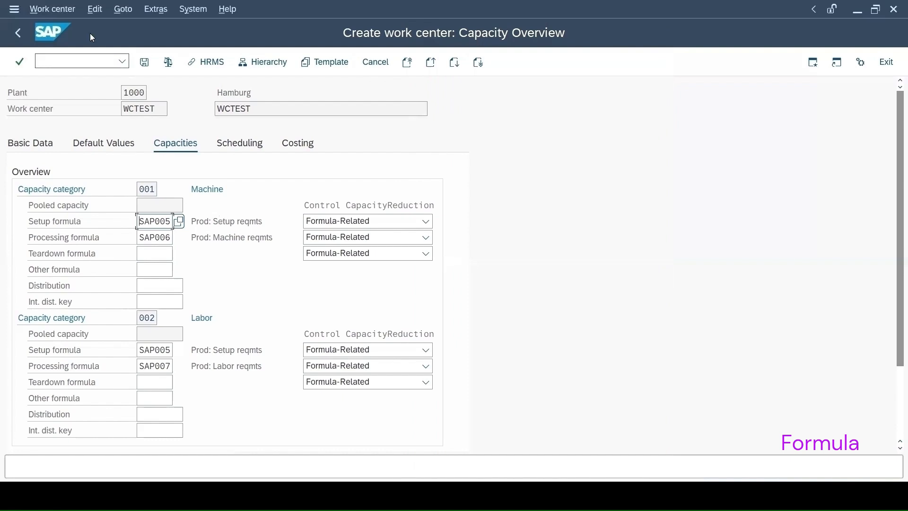
# Display the definition of the Machine capacity's setup formula SAP005 and close it after reading.
pyautogui.click(123, 9)
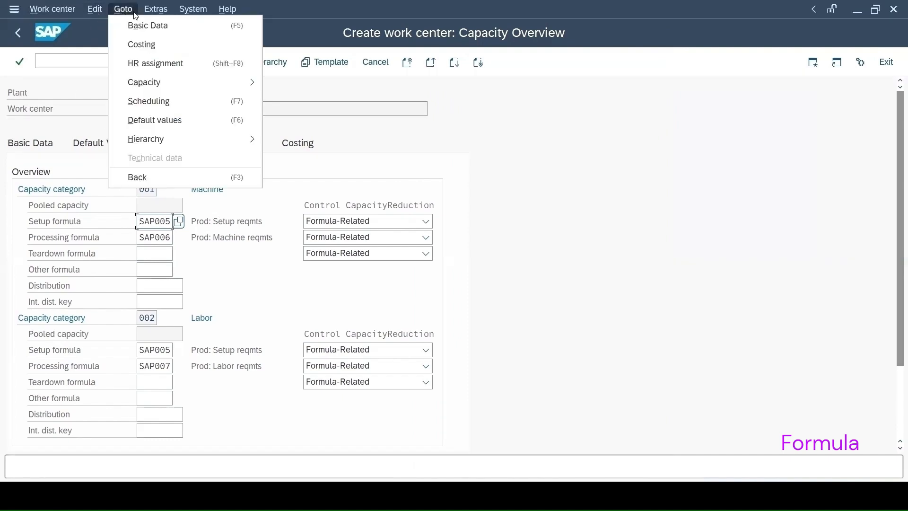
pyautogui.moveTo(155, 9)
pyautogui.moveTo(174, 83)
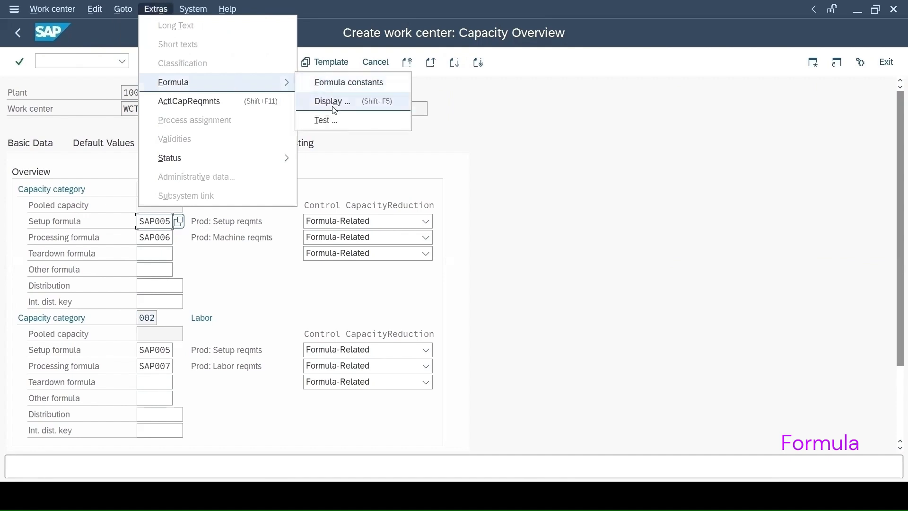
pyautogui.click(332, 102)
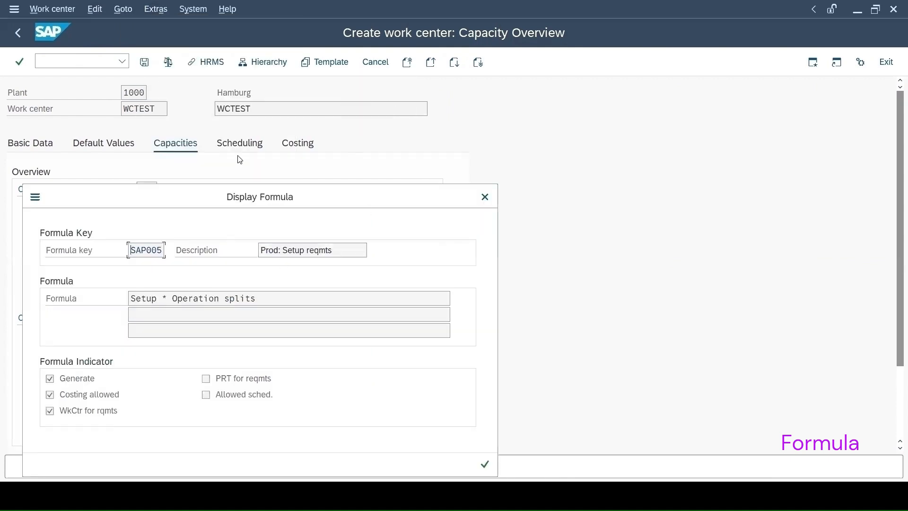
pyautogui.moveTo(293, 199); pyautogui.dragTo(609, 130)
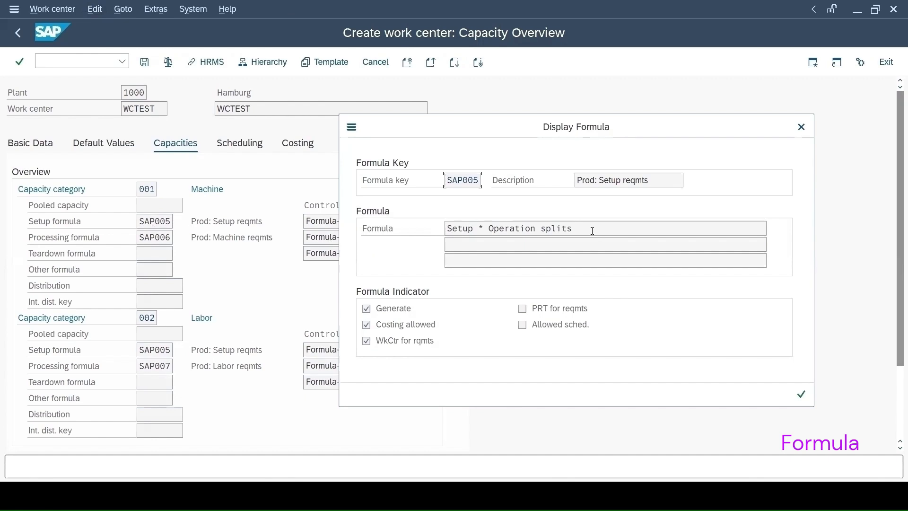
pyautogui.moveTo(591, 230); pyautogui.dragTo(399, 228)
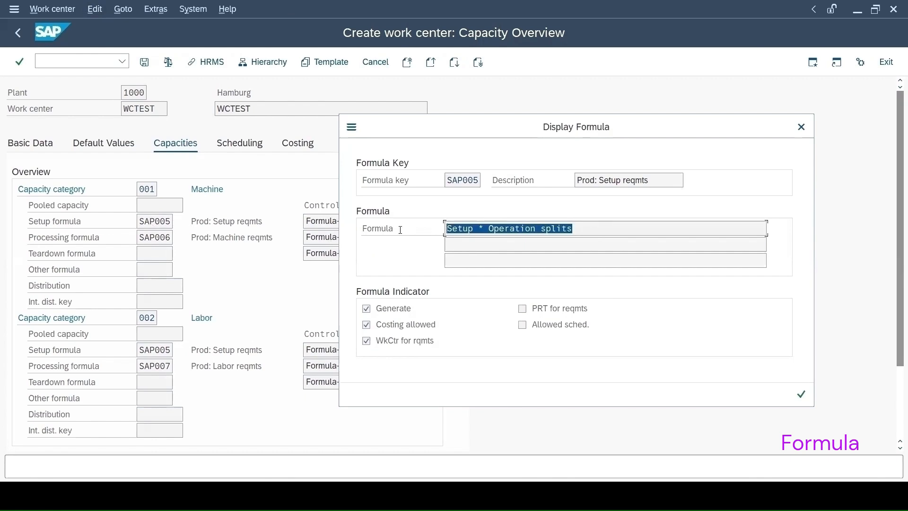
pyautogui.click(799, 396)
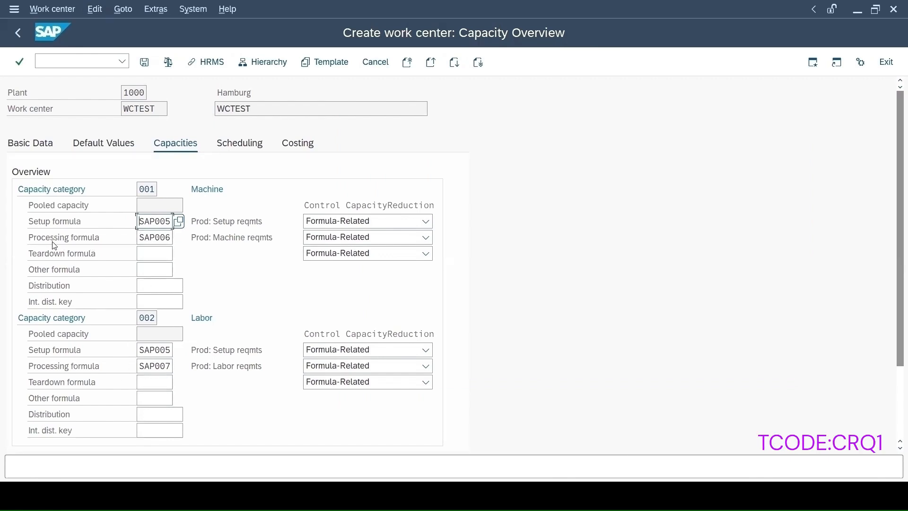
# Display the definition of the Machine capacity's processing formula SAP006 and close it after reading.
pyautogui.click(156, 237)
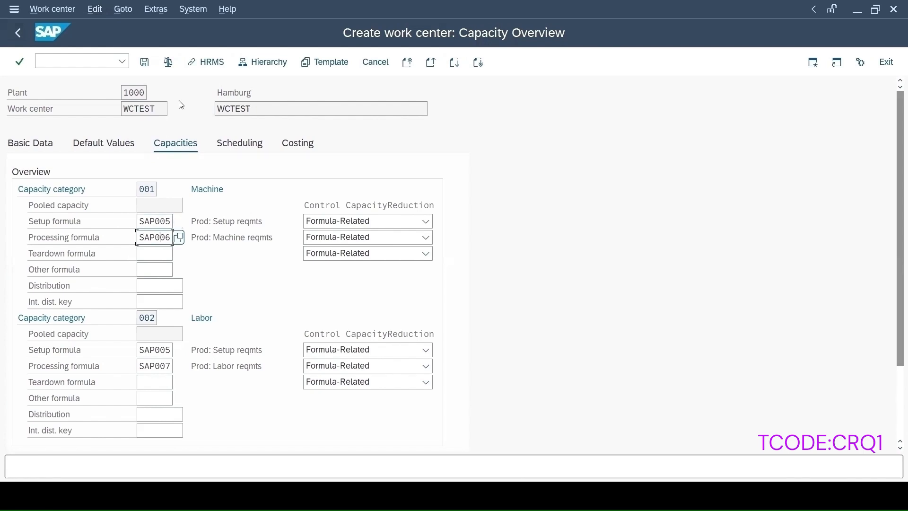
pyautogui.click(150, 11)
pyautogui.moveTo(204, 82)
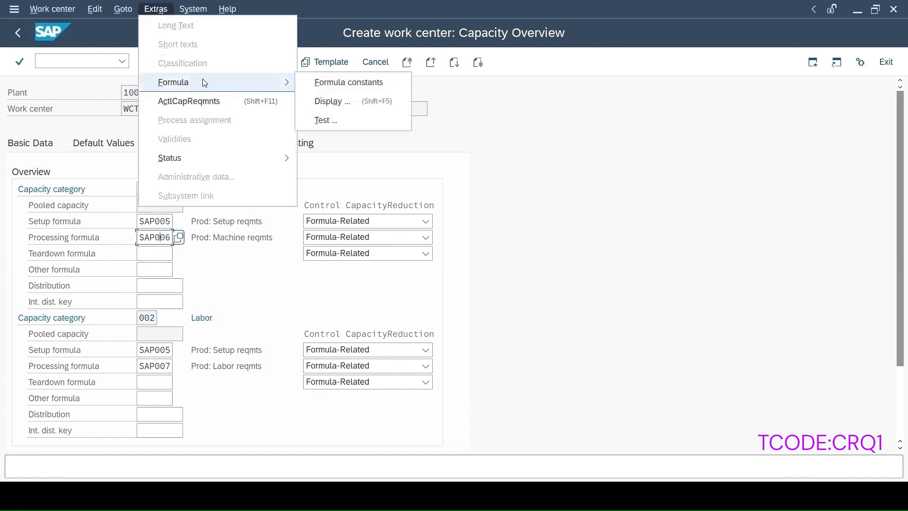
pyautogui.click(340, 102)
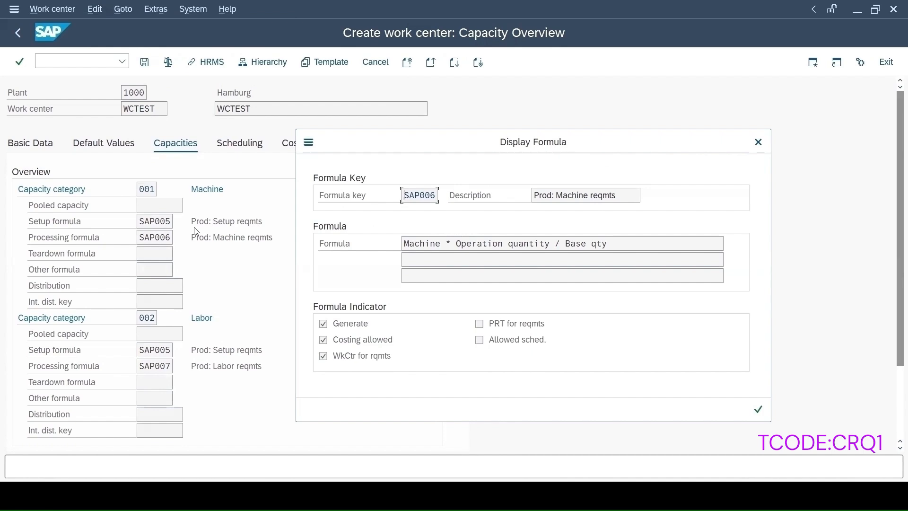
pyautogui.click(758, 142)
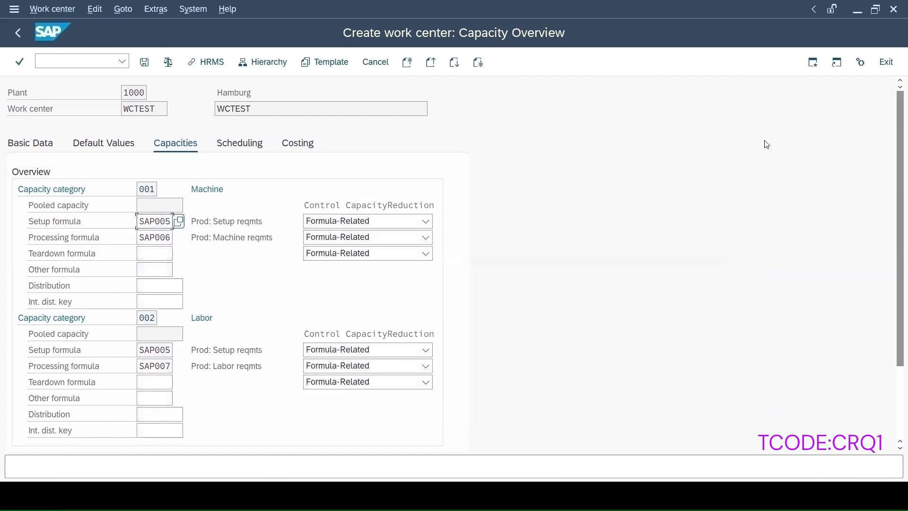
# Open the header data of capacity category 001 and examine its number of individual capacities.
pyautogui.scroll(-2, 99, 394)
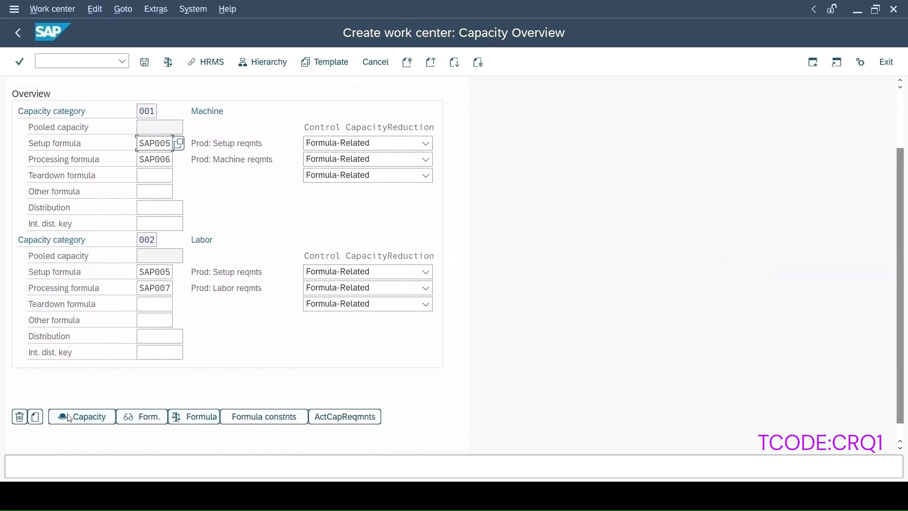
pyautogui.click(94, 420)
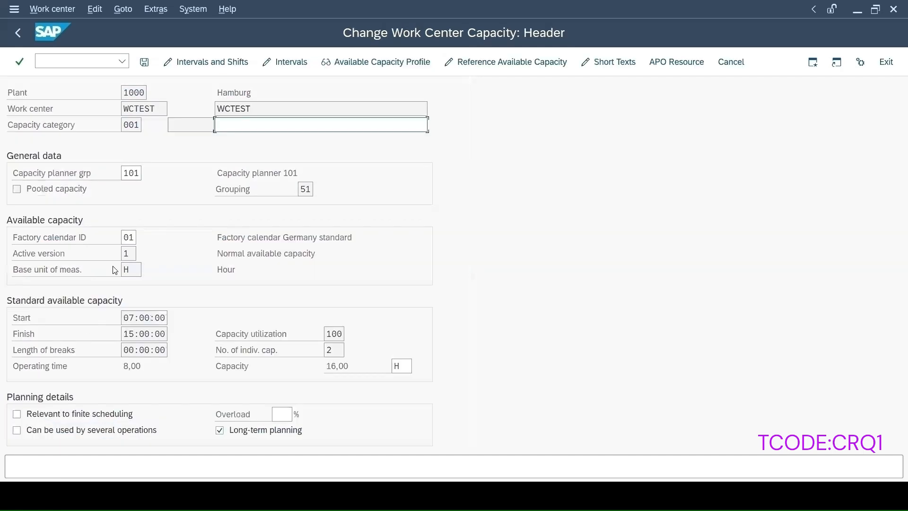
pyautogui.doubleClick(329, 349)
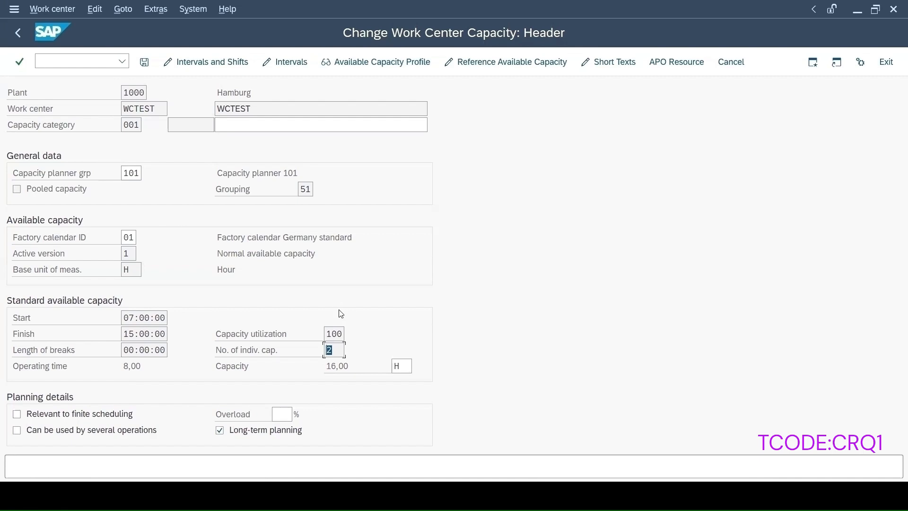
# Examine capacity 001's intervals and shifts as well as its available capacity intervals, and return to the capacity overview.
pyautogui.click(226, 68)
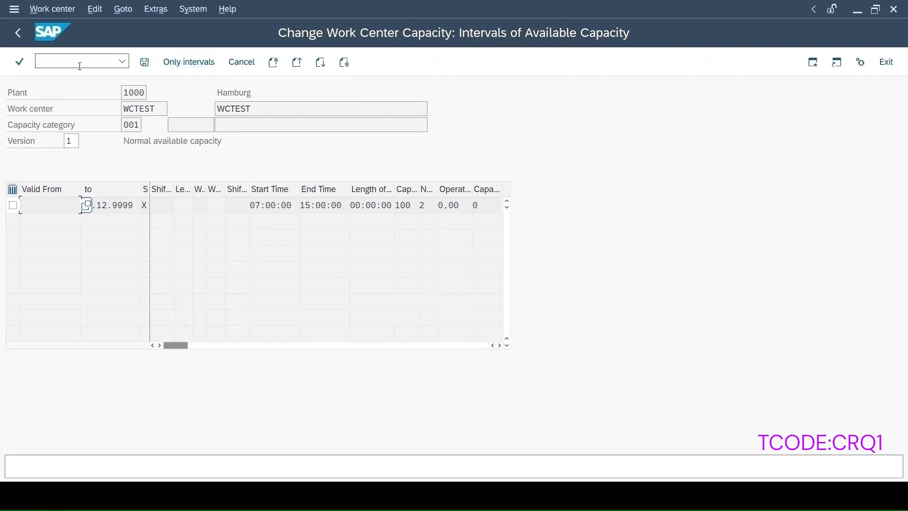
pyautogui.click(23, 36)
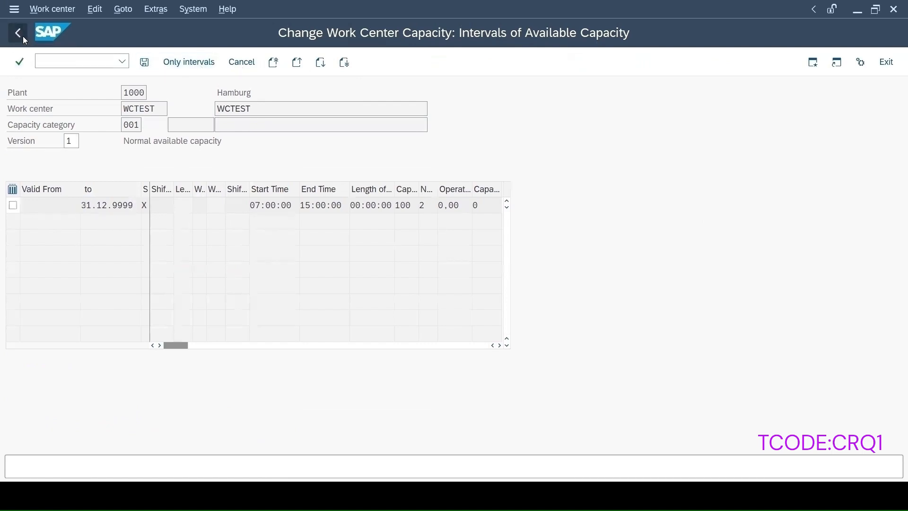
pyautogui.click(286, 65)
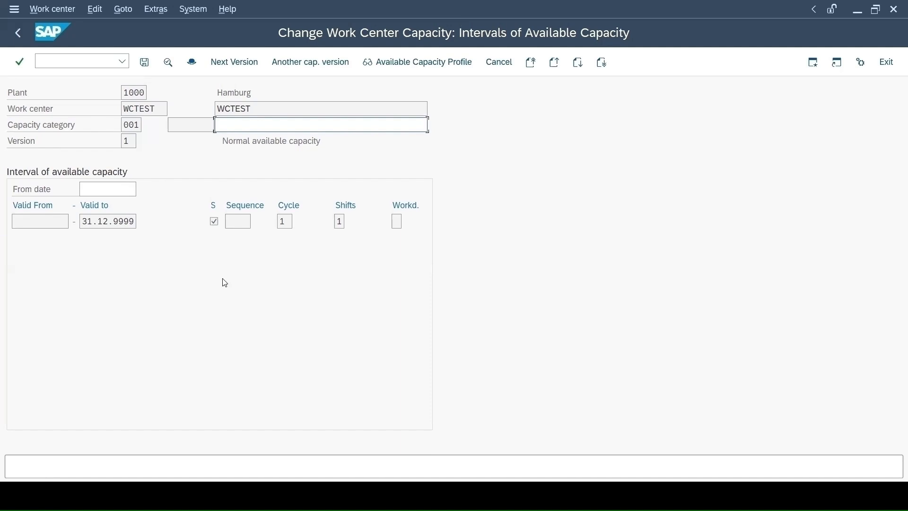
pyautogui.click(18, 34)
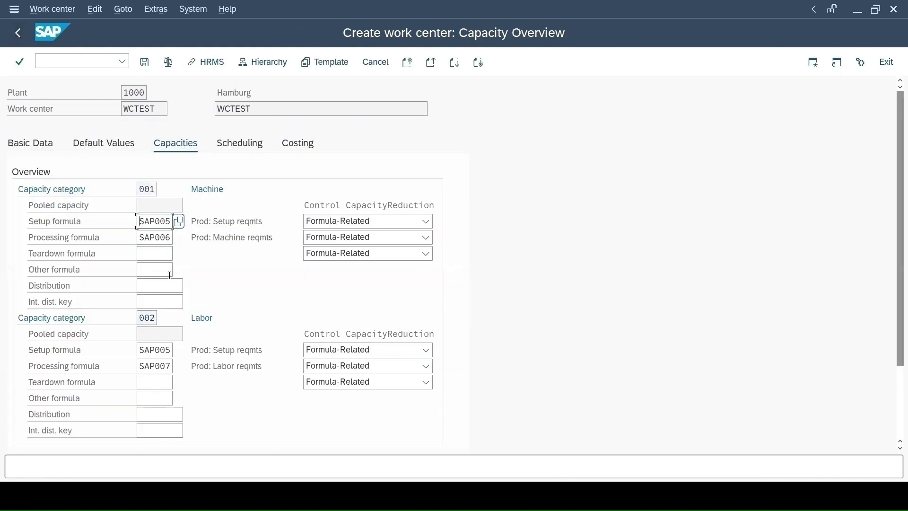
# Open and close the capacity formula test, and examine the work center's scheduling basis, execution time formulas and interoperation times.
pyautogui.click(198, 410)
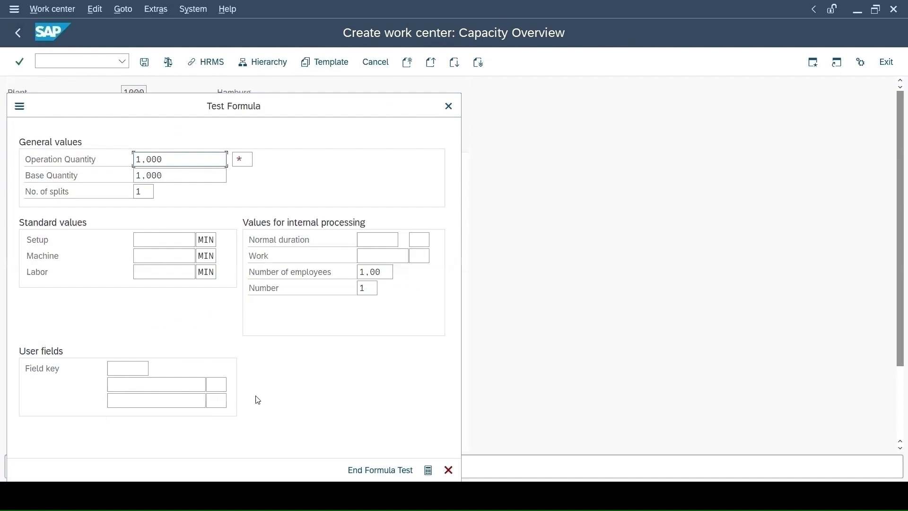
pyautogui.click(452, 108)
pyautogui.click(239, 113)
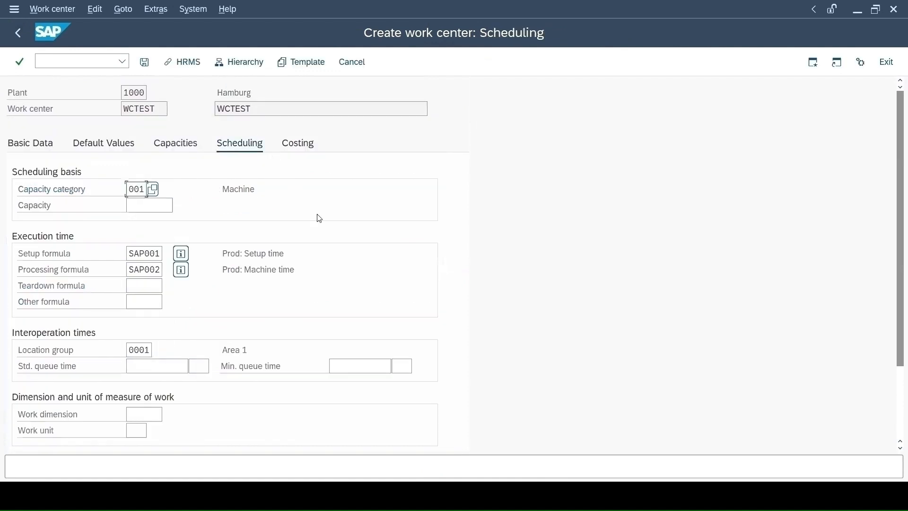
pyautogui.scroll(-2, 320, 231)
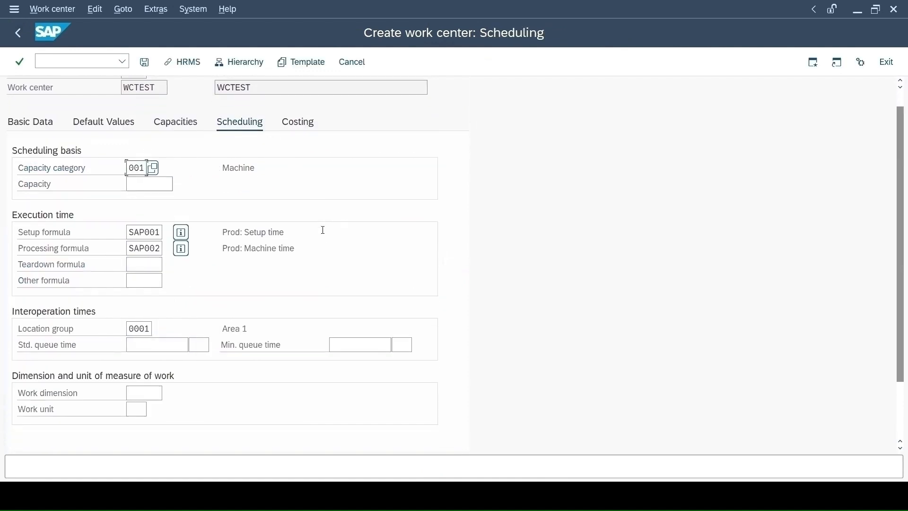
pyautogui.scroll(2, 320, 229)
# Review the cost center and Setup activity type in the costing data, and save work center WCTEST.
pyautogui.click(300, 142)
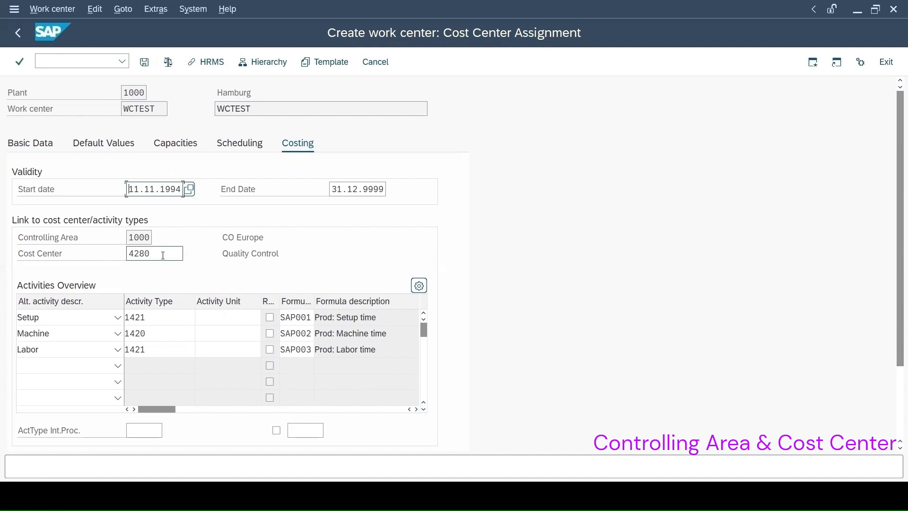
pyautogui.moveTo(162, 255); pyautogui.dragTo(105, 252)
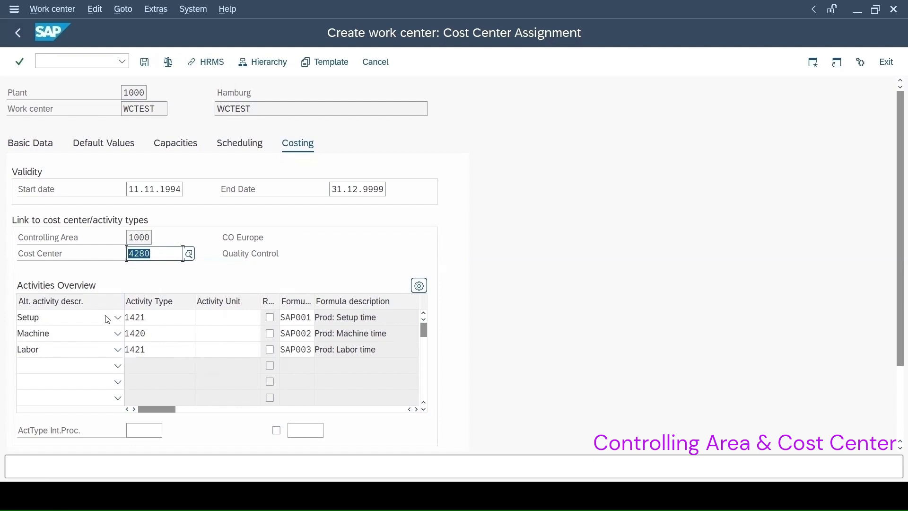
pyautogui.click(150, 316)
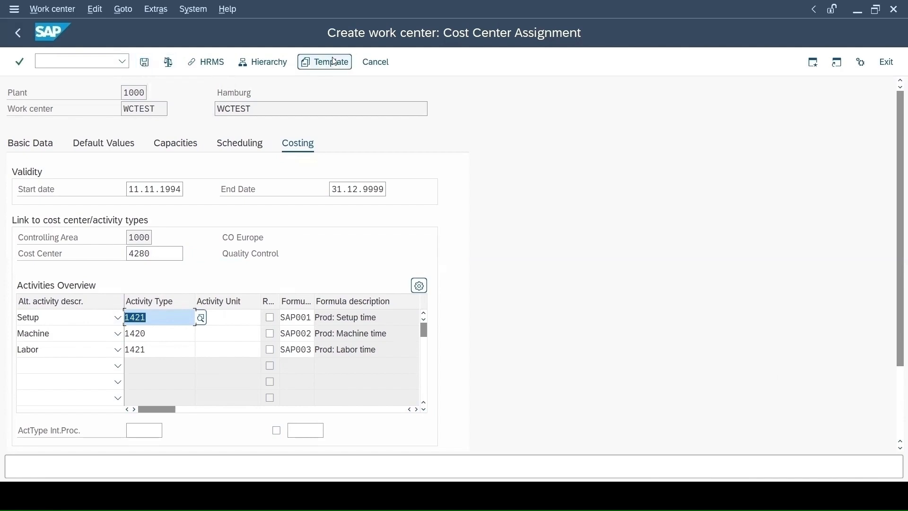
pyautogui.click(144, 62)
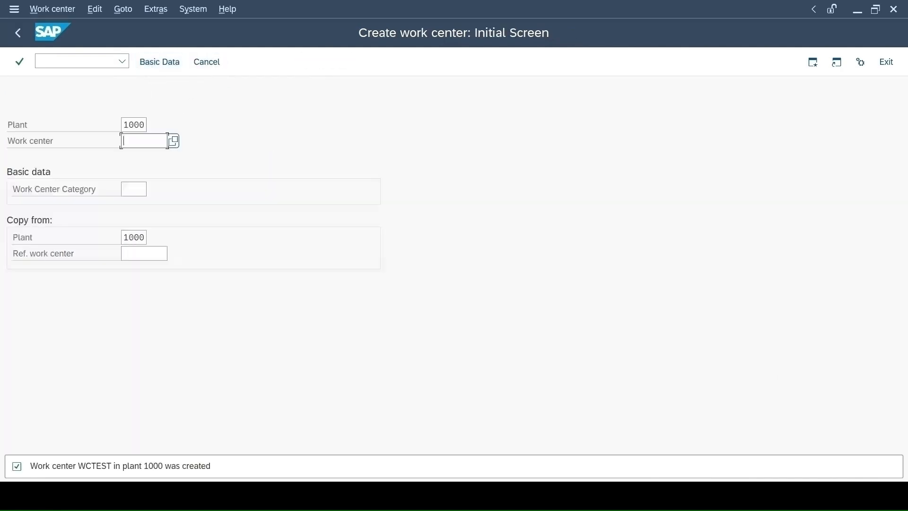
pyautogui.click(66, 475)
# Open work center WCTEST in plant 1000 for changing and check the activity types in its costing data.
pyautogui.moveTo(118, 98); pyautogui.dragTo(82, 103)
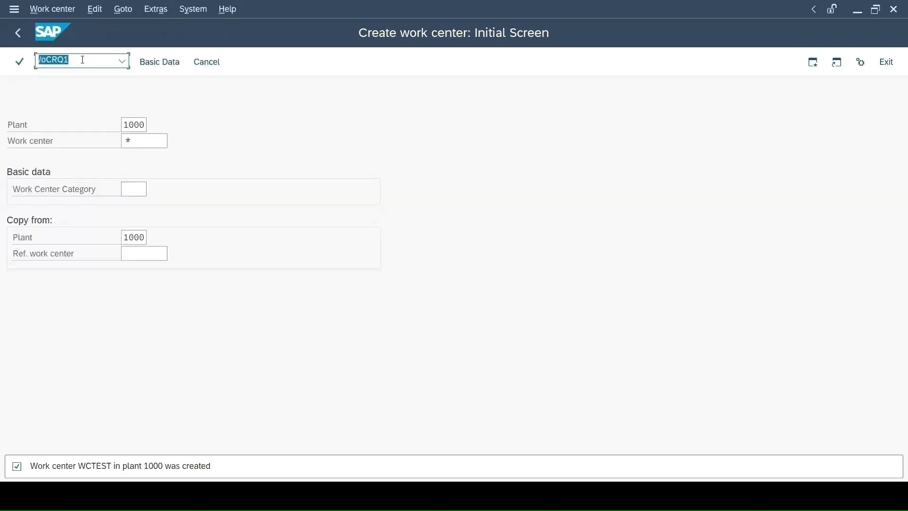
pyautogui.click(96, 64)
pyautogui.press('Return')
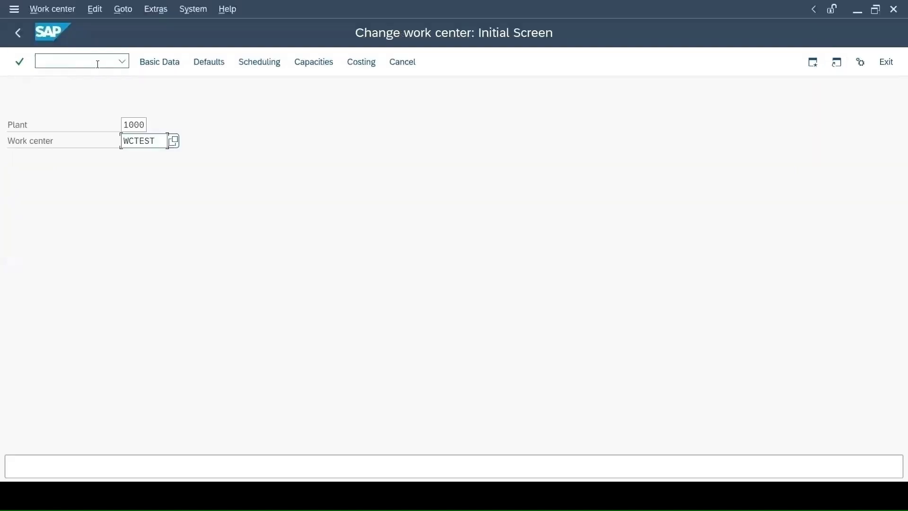
pyautogui.press('Return')
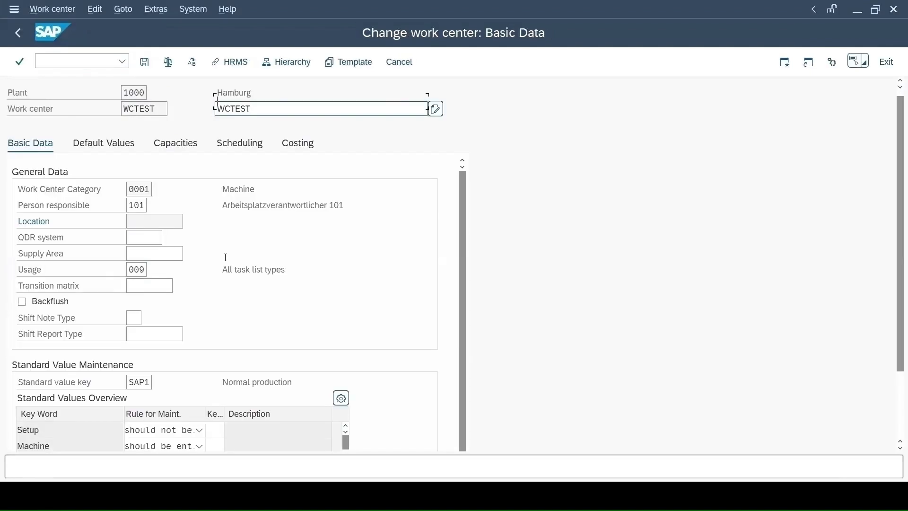
pyautogui.scroll(-3, 226, 256)
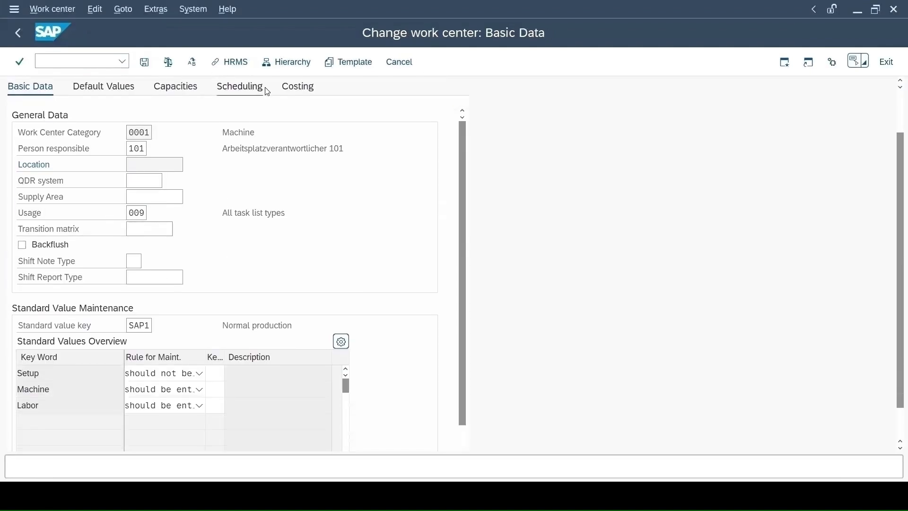
pyautogui.click(298, 87)
pyautogui.moveTo(148, 317); pyautogui.dragTo(123, 321)
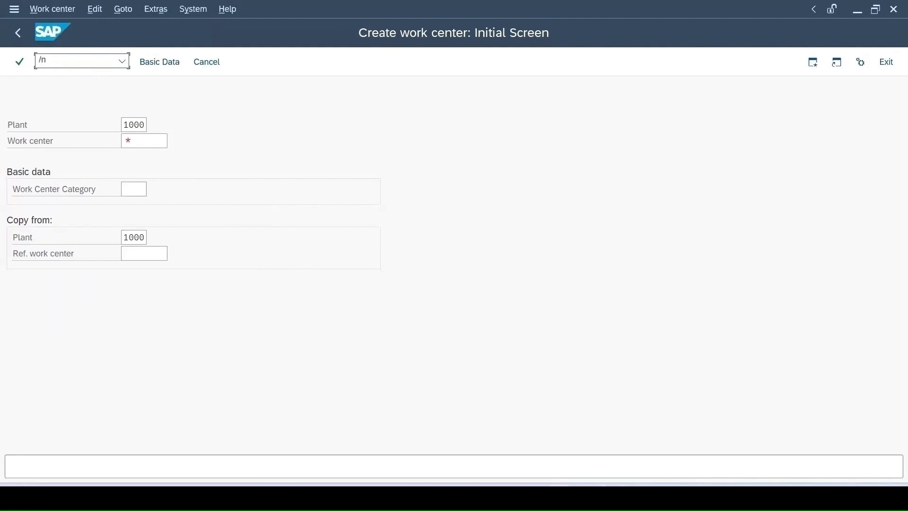
# Start transaction KL02 to change activity types and set the controlling area to 1000.
pyautogui.write('KL01')
pyautogui.press('BackSpace')
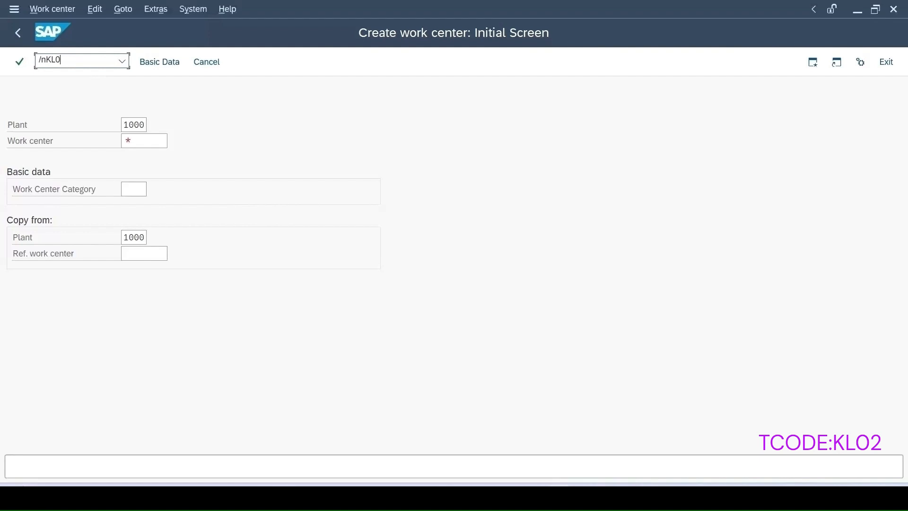
pyautogui.press('Return')
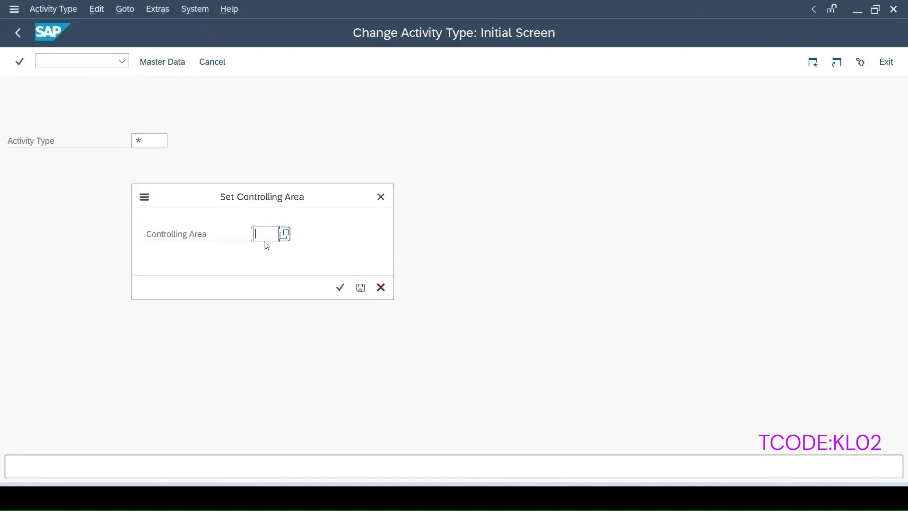
pyautogui.write('100')
pyautogui.press('Return')
# Enter activity type 1420 and open its master data.
pyautogui.write('1020')
pyautogui.press('BackSpace')
pyautogui.press('BackSpace')
pyautogui.press('BackSpace')
pyautogui.write('420')
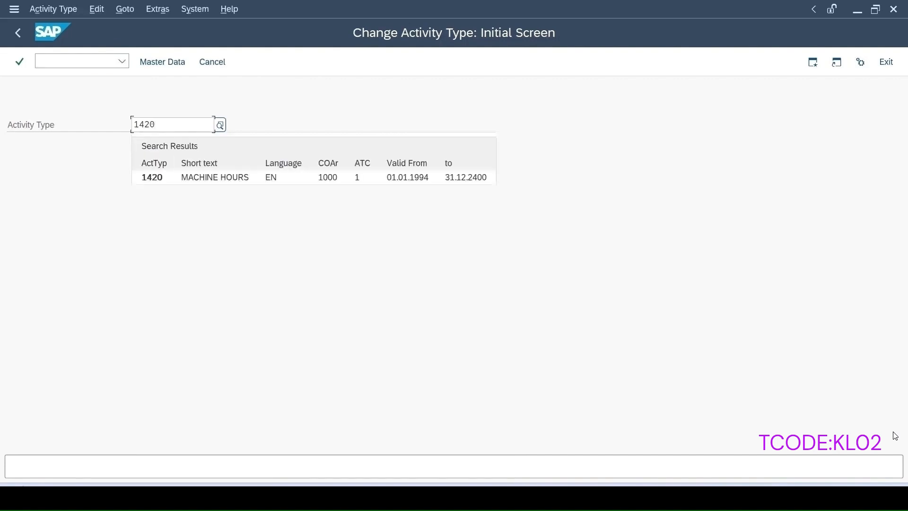
pyautogui.press('Return')
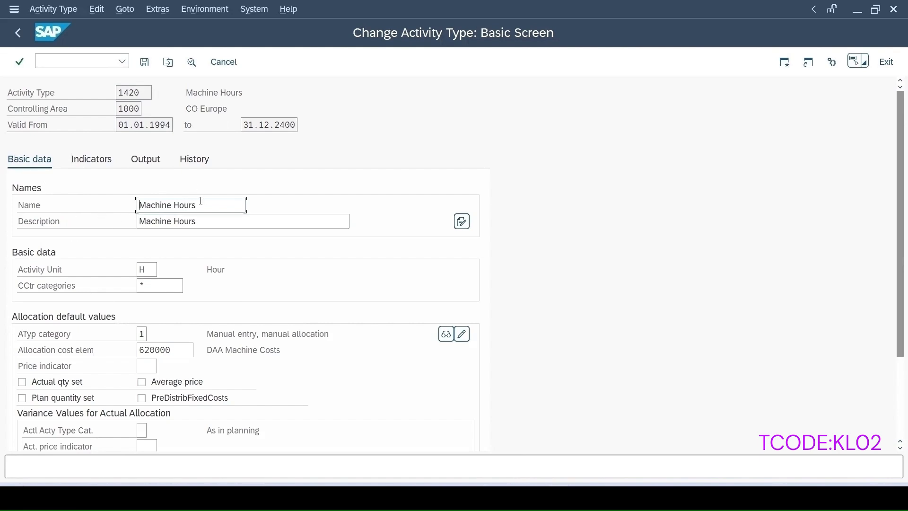
# Examine the basic data of activity type 1420, including its name, activity unit and allocation cost element.
pyautogui.moveTo(201, 200); pyautogui.dragTo(125, 220)
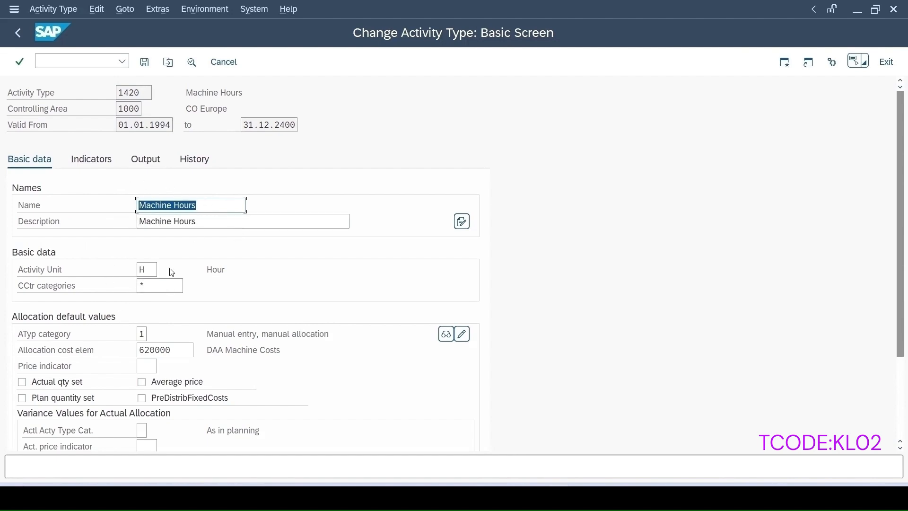
pyautogui.scroll(-1, 203, 358)
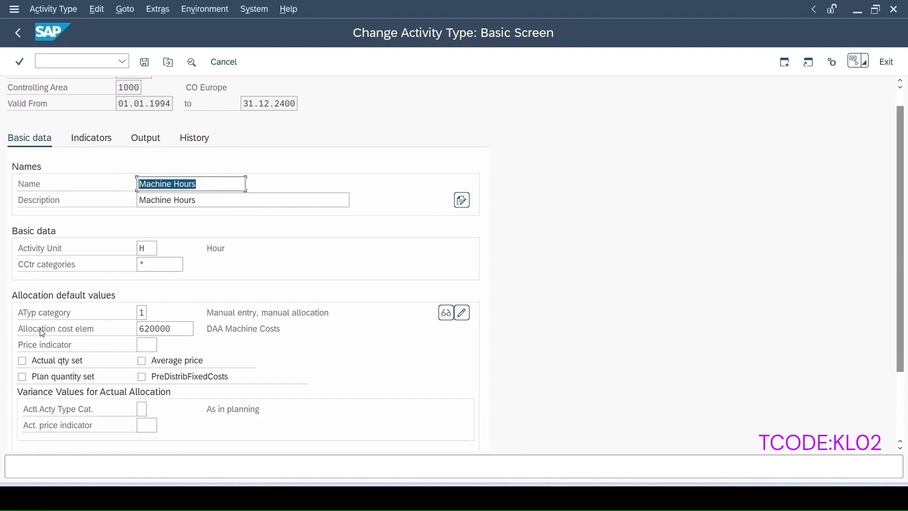
pyautogui.scroll(-1, 187, 305)
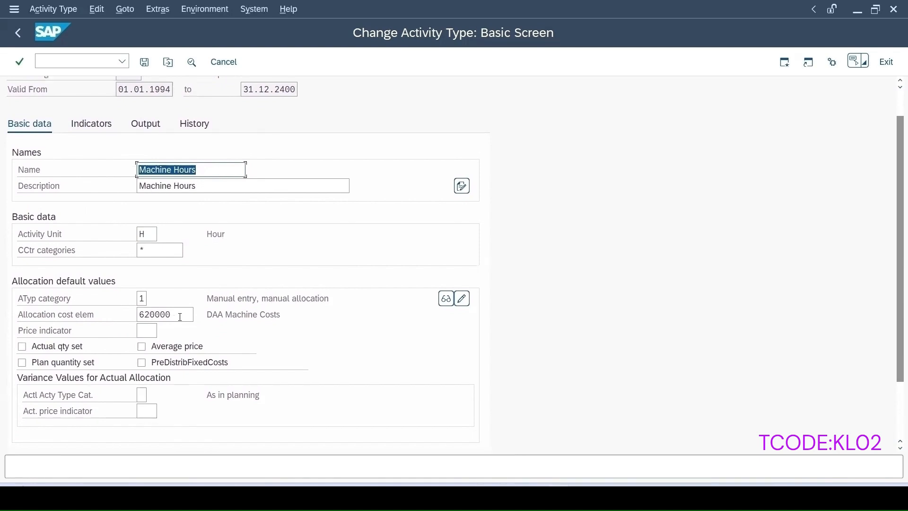
pyautogui.scroll(-1, 181, 319)
pyautogui.scroll(2, 190, 349)
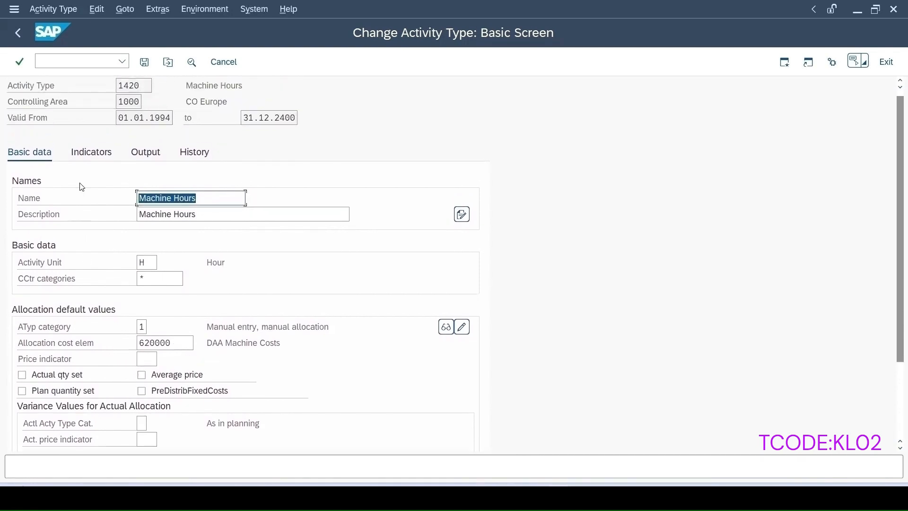
# Look through the indicators, output and history data of activity type 1420, and return to its basic data.
pyautogui.click(84, 154)
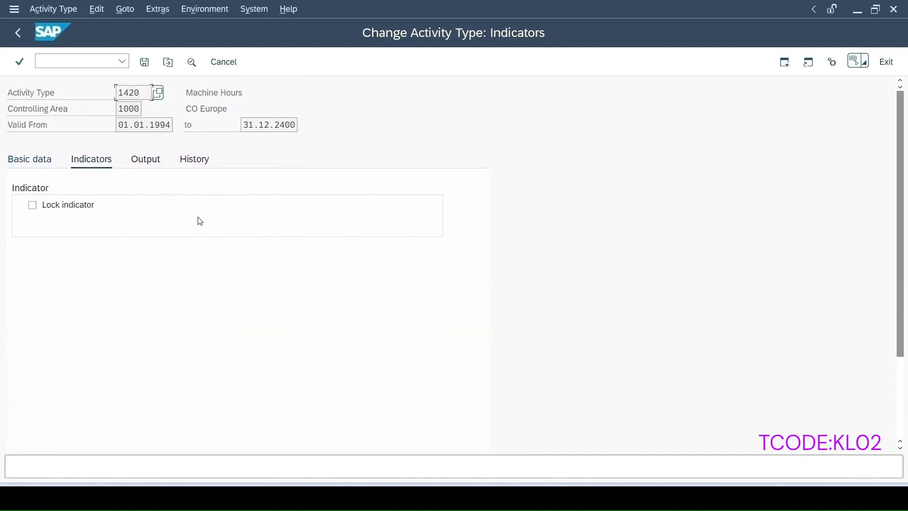
pyautogui.click(144, 161)
pyautogui.click(187, 163)
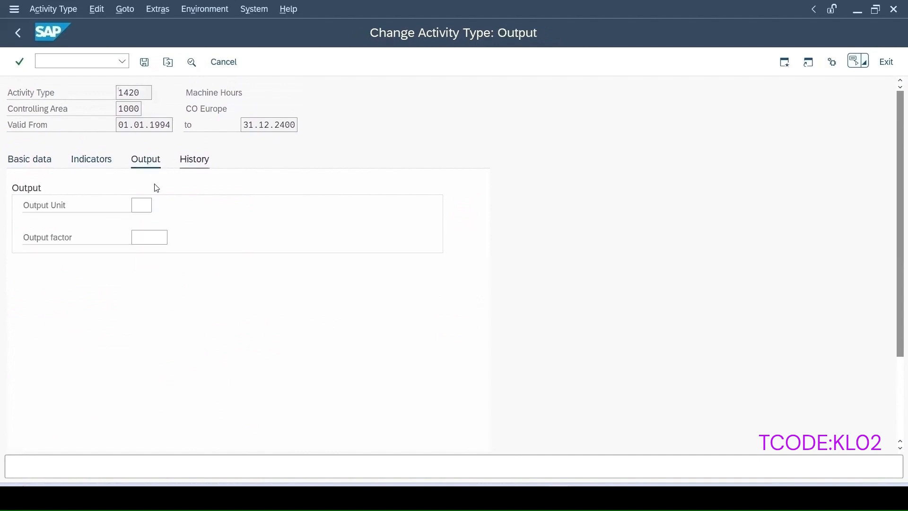
pyautogui.click(34, 163)
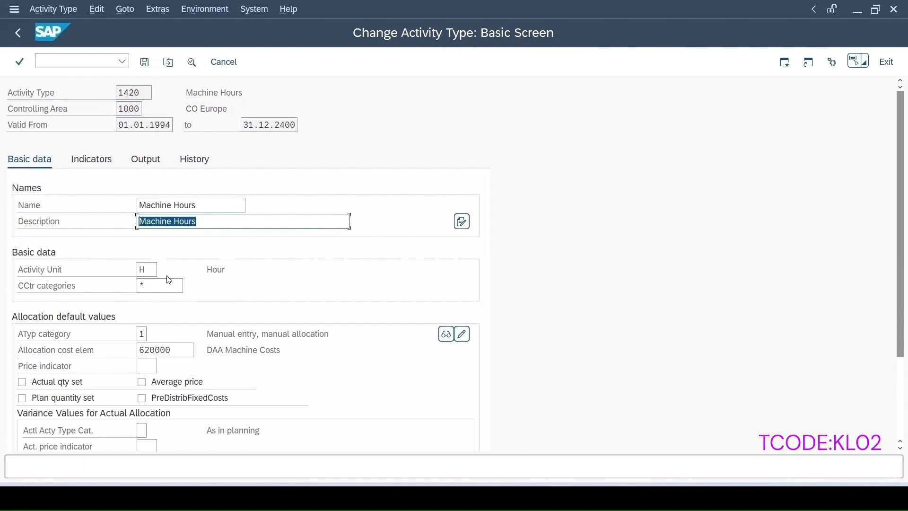
# Restart transaction KL02, open activity type 1421 and examine its activity unit and allocation default values.
pyautogui.click(122, 61)
pyautogui.click(91, 74)
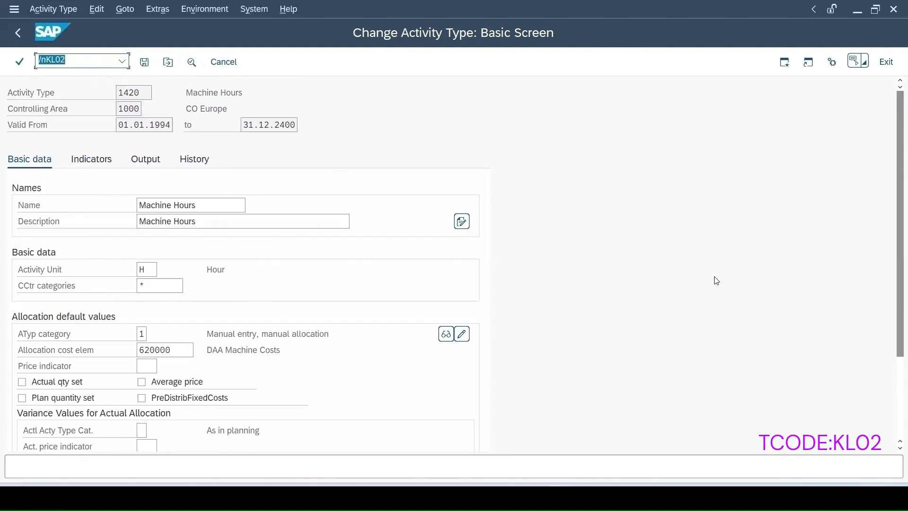
pyautogui.press('Return')
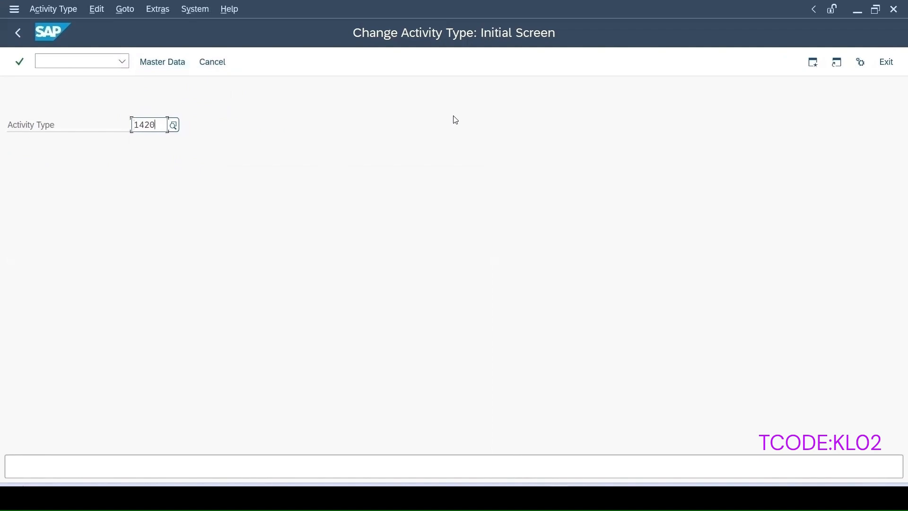
pyautogui.press('BackSpace')
pyautogui.write('1')
pyautogui.press('Return')
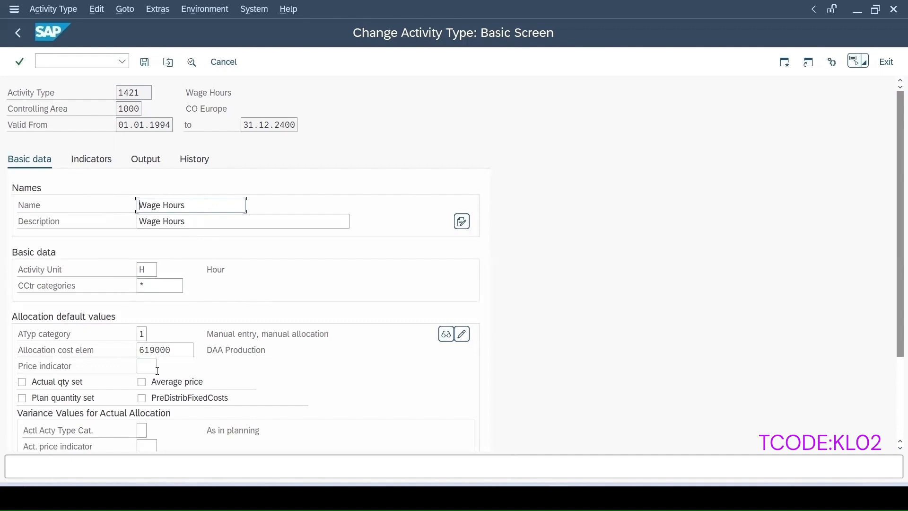
pyautogui.scroll(-2, 166, 349)
pyautogui.click(90, 124)
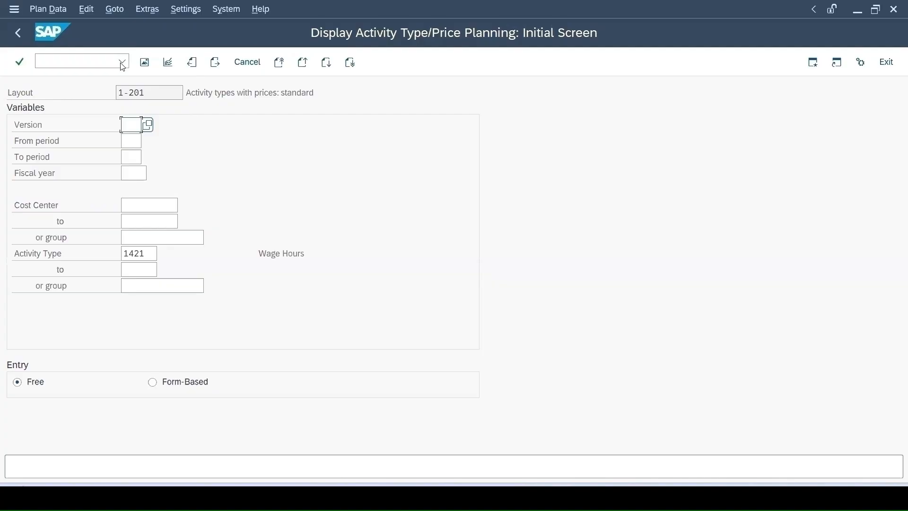
# Start activity type and price planning with transaction KP26 in a new session.
pyautogui.click(123, 67)
pyautogui.write('/oKP26')
pyautogui.press('Return')
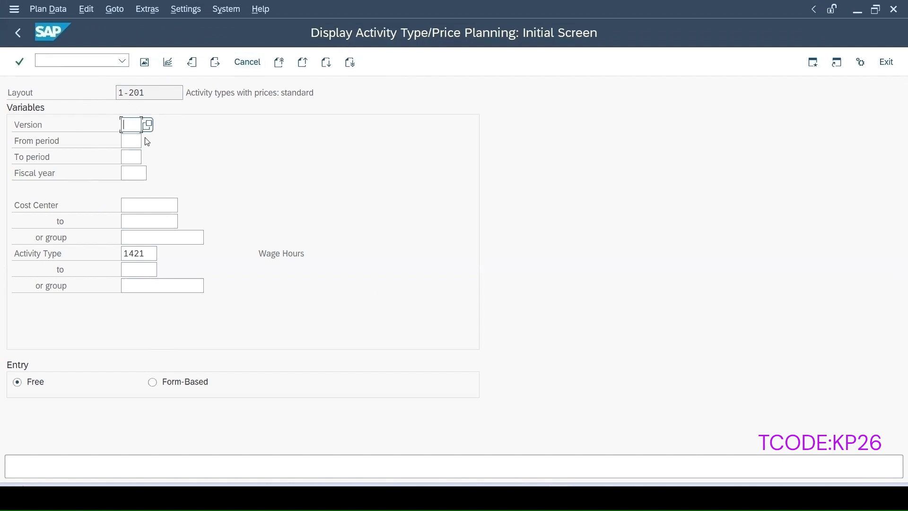
# Set the planning version to 0 (Plan/actual version) and the period range from 1 to 12.
pyautogui.click(147, 124)
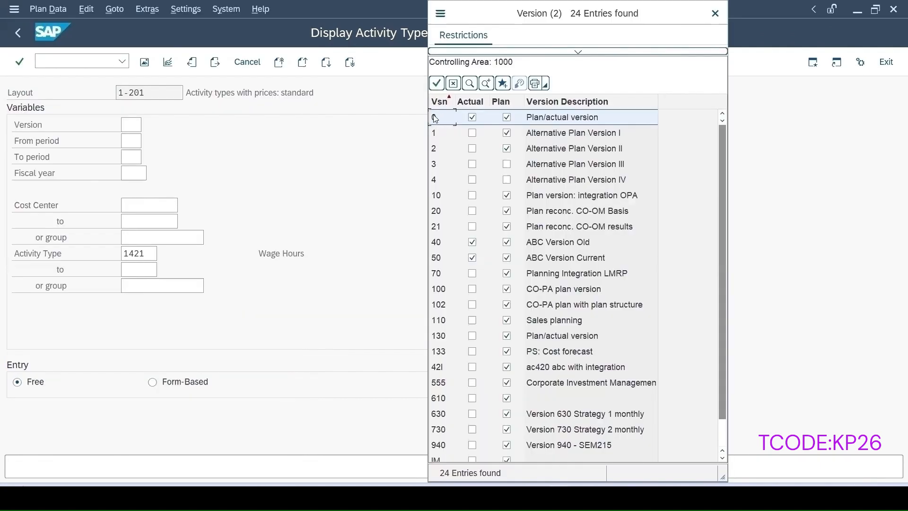
pyautogui.doubleClick(435, 120)
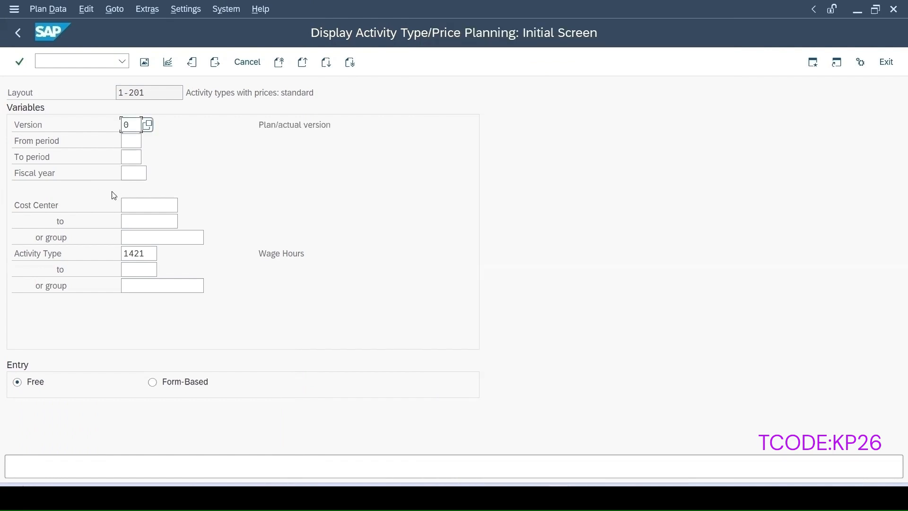
pyautogui.click(130, 143)
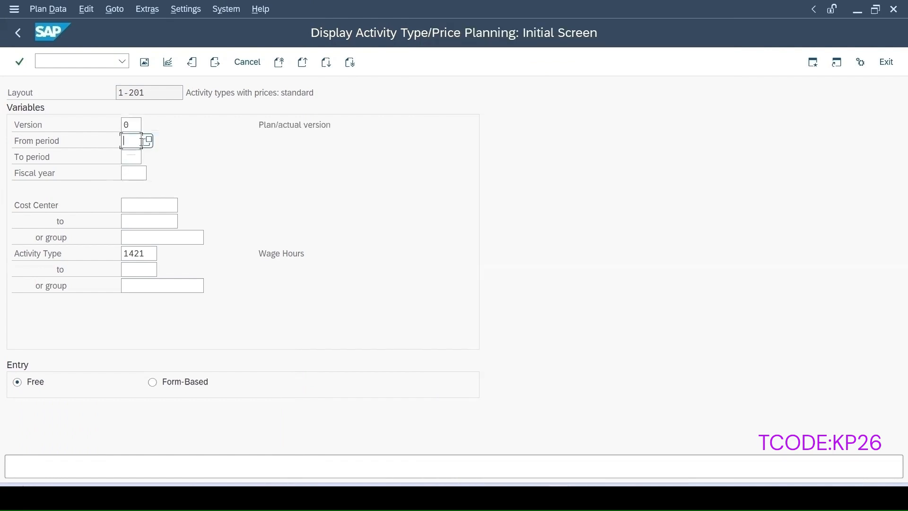
pyautogui.click(136, 156)
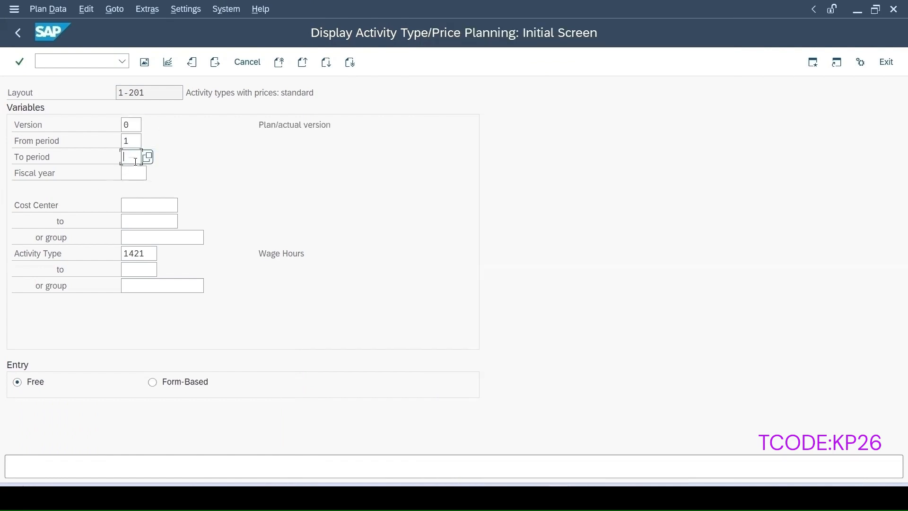
pyautogui.write('12')
# Set the planning fiscal year to 2024 and the cost center to 4280.
pyautogui.click(130, 173)
pyautogui.write('2020')
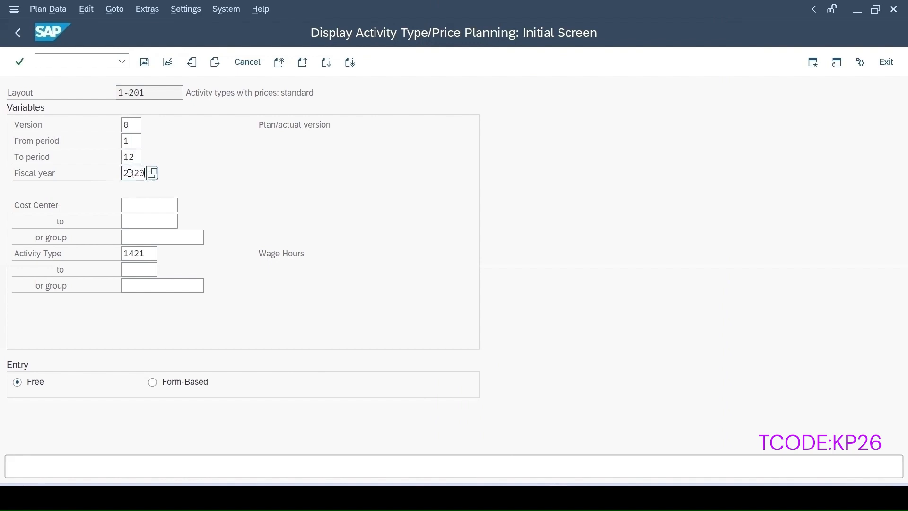
pyautogui.press('BackSpace')
pyautogui.press('BackSpace')
pyautogui.press('BackSpace')
pyautogui.write('2024')
pyautogui.click(123, 206)
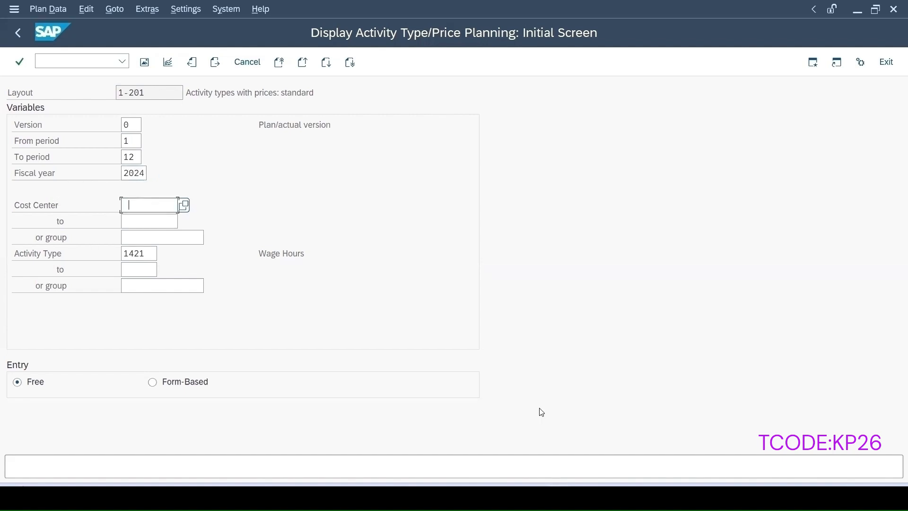
pyautogui.write('4280')
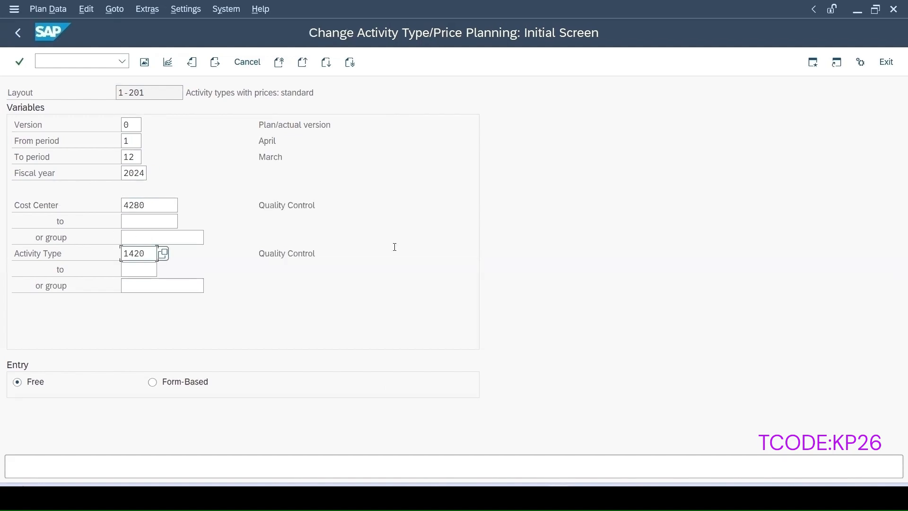
# Open the planning overview for activity type 1420, set its variable price to 200 and save the planning.
pyautogui.press('Return')
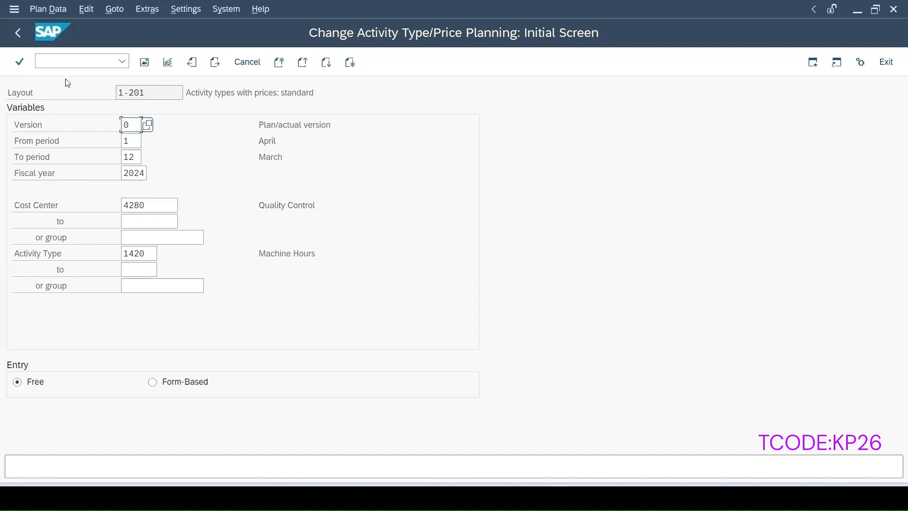
pyautogui.click(149, 66)
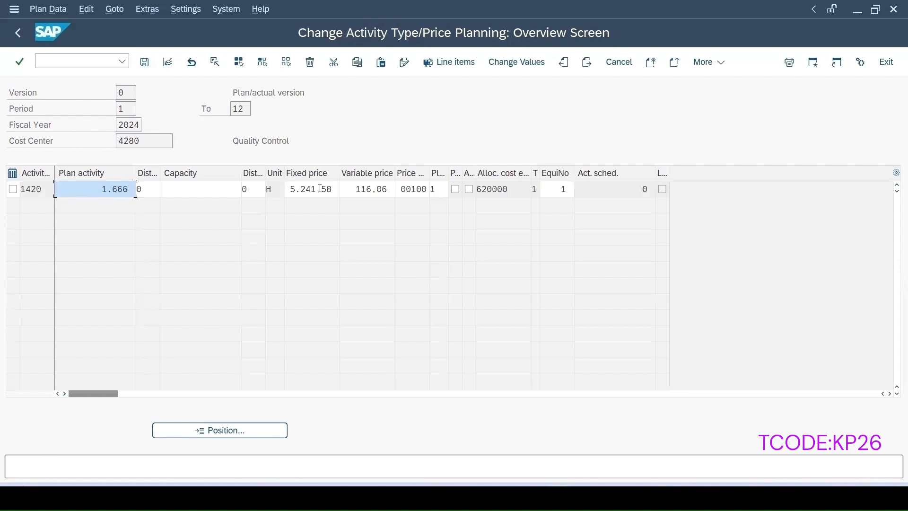
pyautogui.click(357, 189)
pyautogui.write('200')
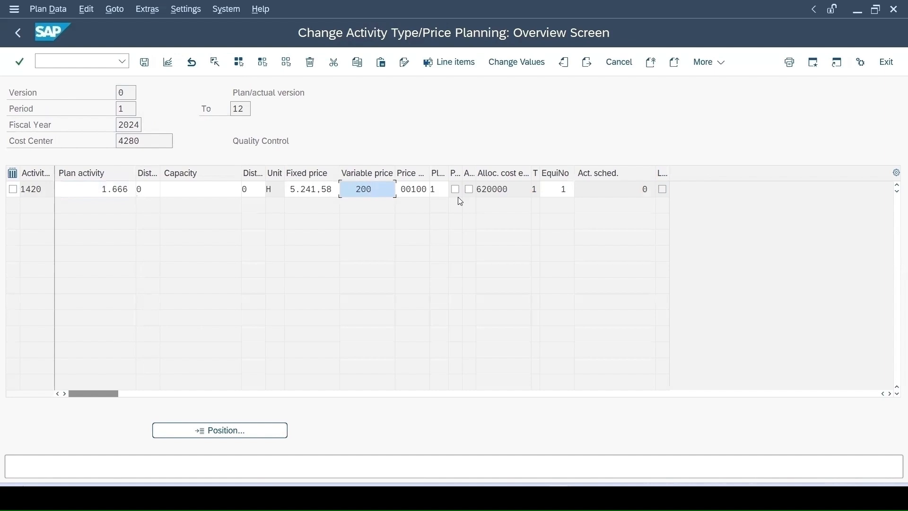
pyautogui.press('Return')
pyautogui.click(146, 62)
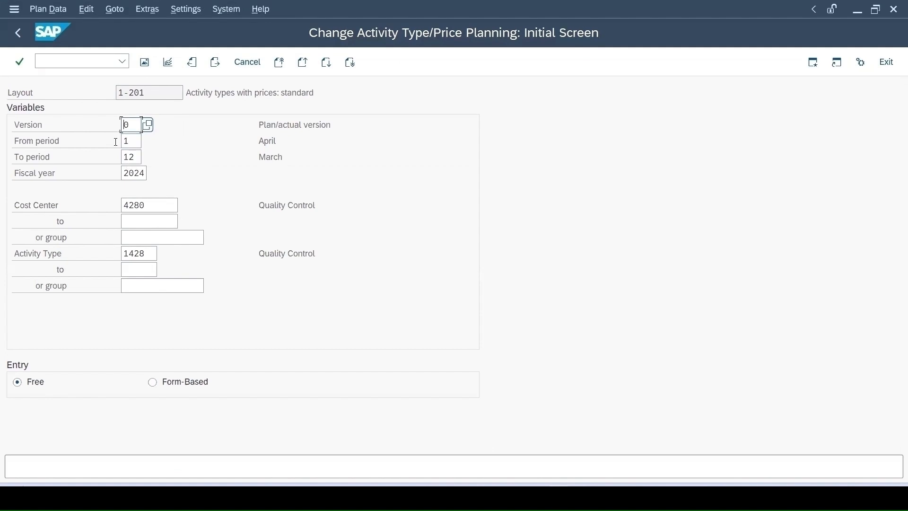
# Display the price planning for activity type 1421 on cost center 4280 and examine its fixed price, variable price and price unit.
pyautogui.doubleClick(257, 142)
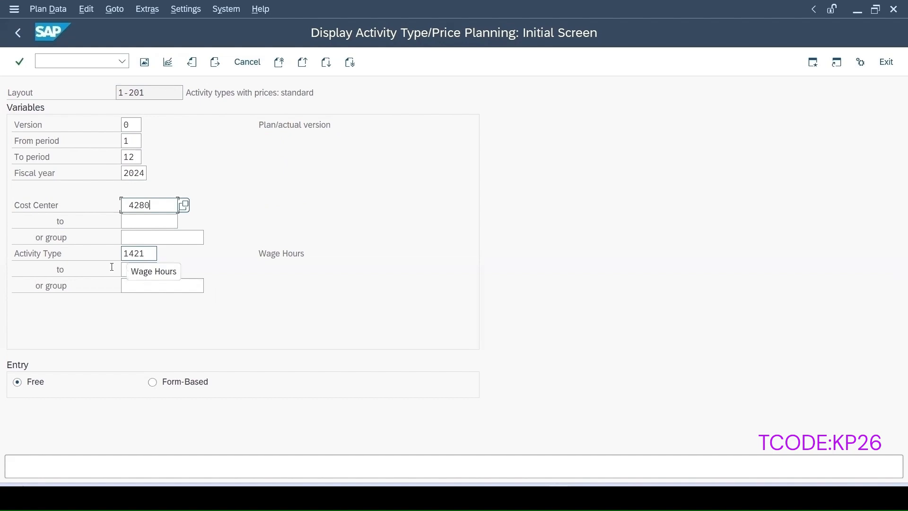
pyautogui.press('Return')
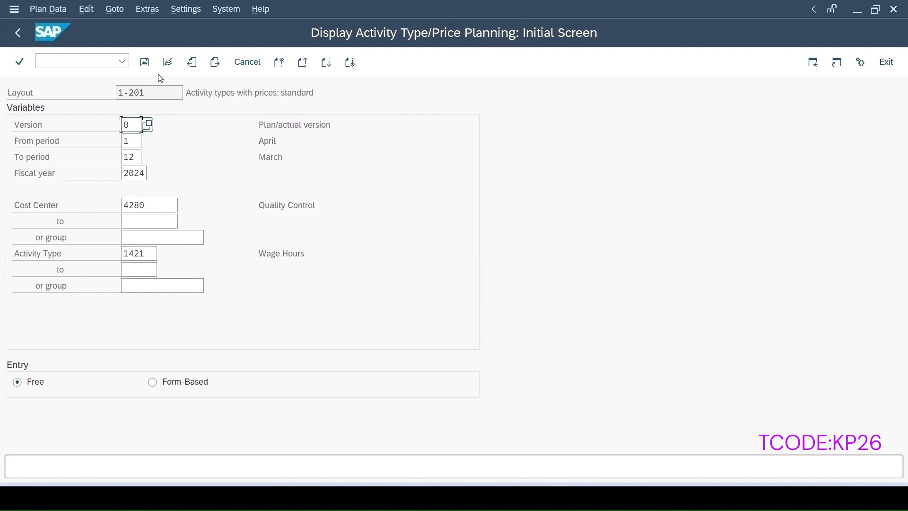
pyautogui.click(145, 62)
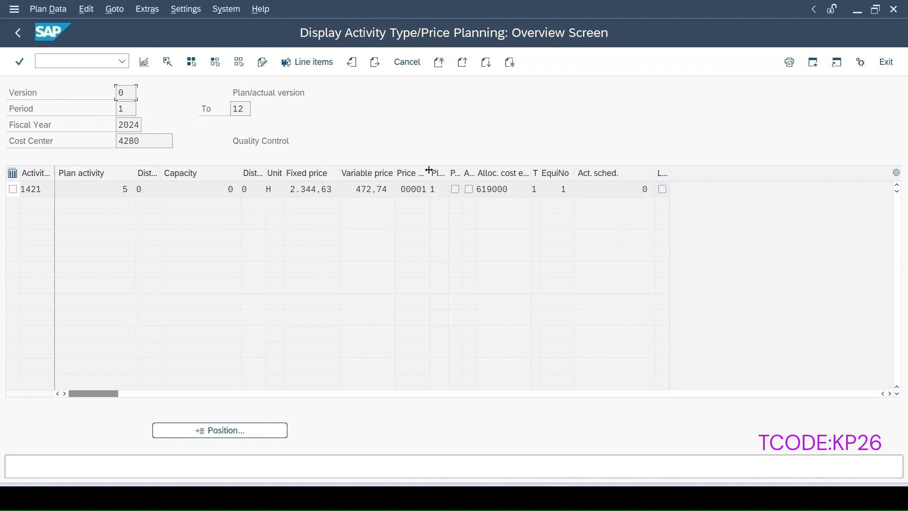
pyautogui.moveTo(427, 172); pyautogui.dragTo(449, 172)
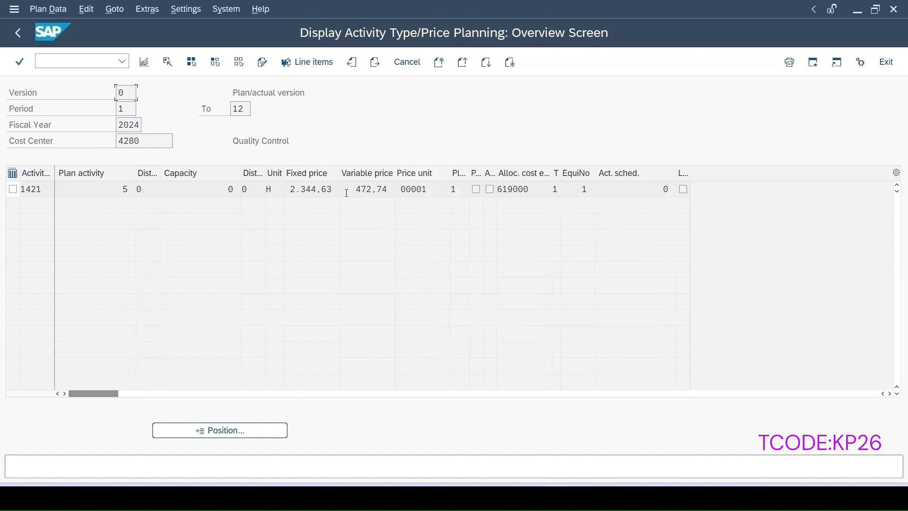
pyautogui.moveTo(334, 188); pyautogui.dragTo(293, 189)
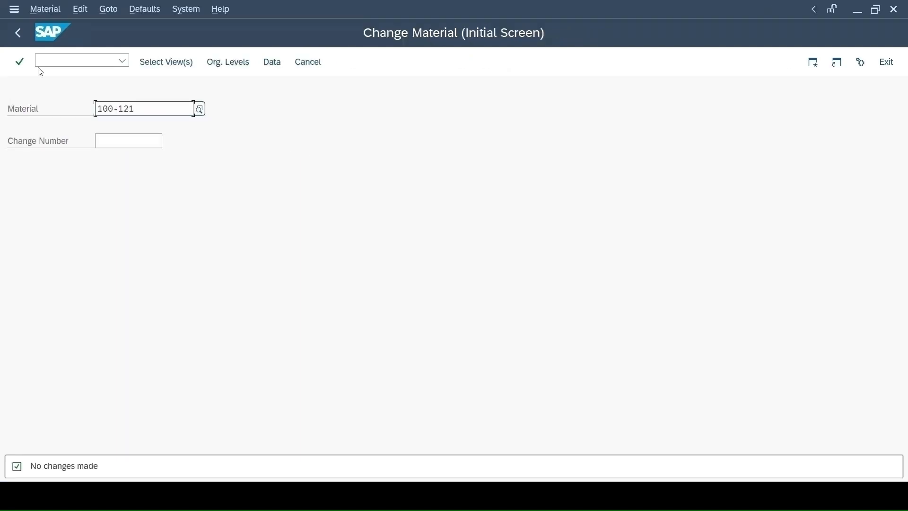
# Leave the material change and start transaction QK01 to create and assign QM orders to materials.
pyautogui.click(56, 60)
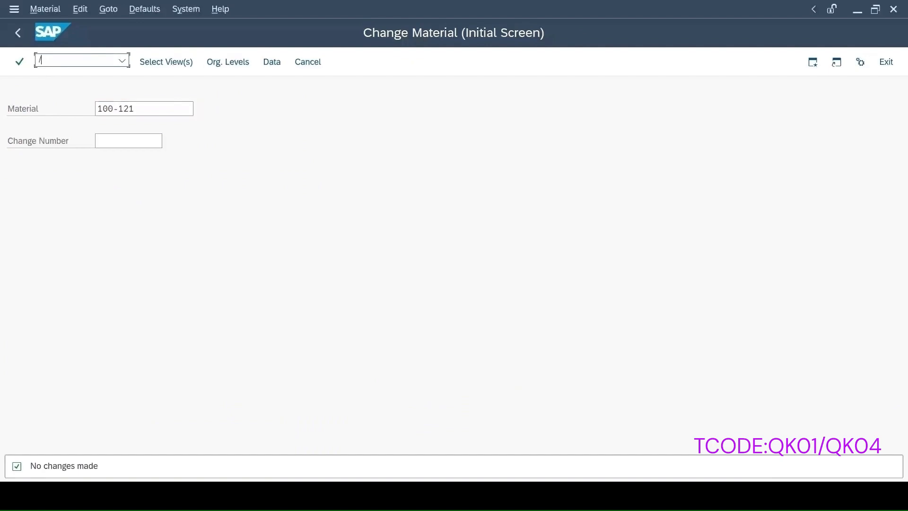
pyautogui.write('/nQK01')
pyautogui.press('Return')
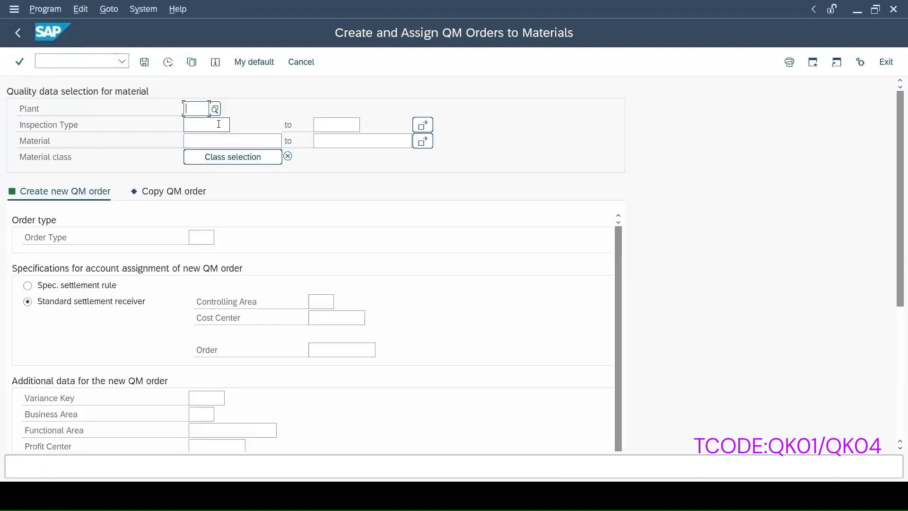
# Select the quality data for plant 1000, inspection type 89 and material 100-121.
pyautogui.write('1000')
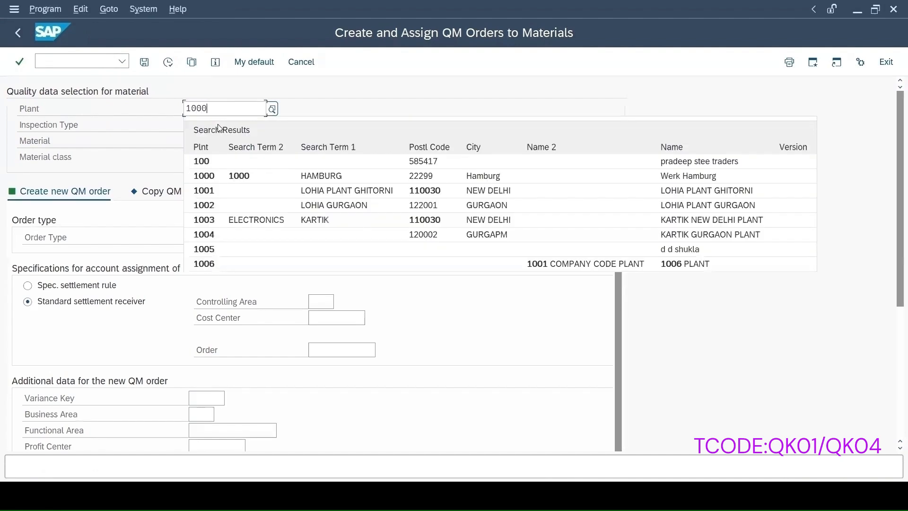
pyautogui.click(213, 161)
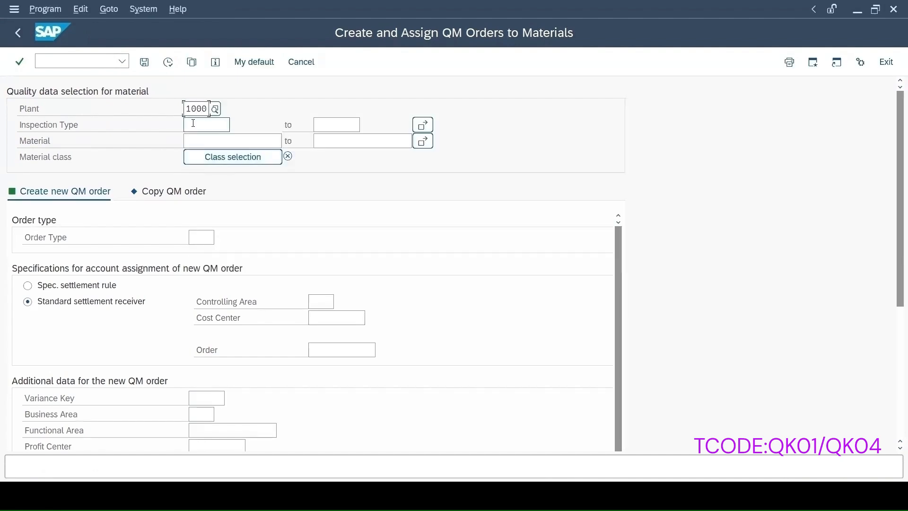
pyautogui.write('89')
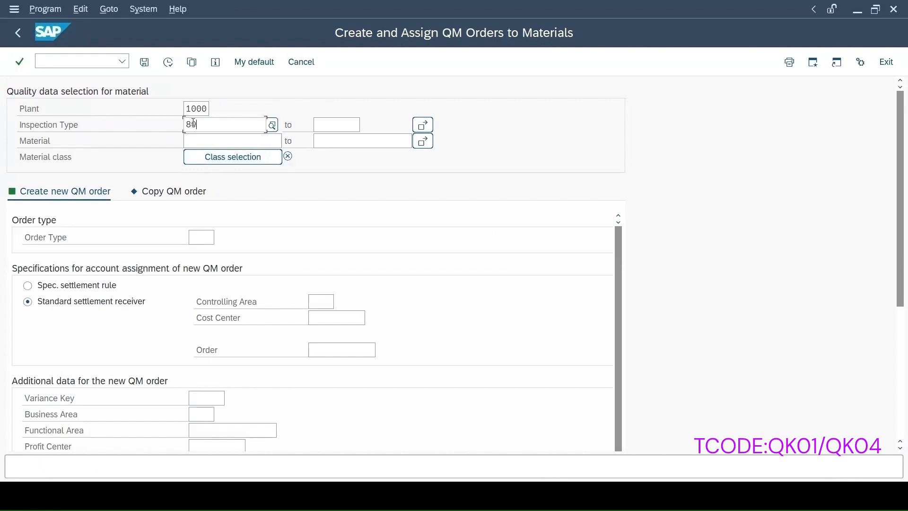
pyautogui.click(211, 178)
pyautogui.click(190, 140)
pyautogui.write('100-121')
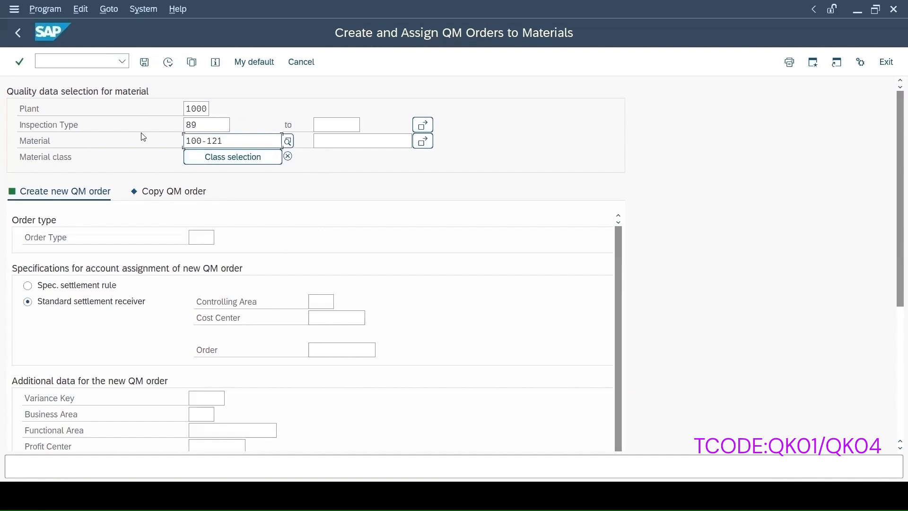
pyautogui.press('Return')
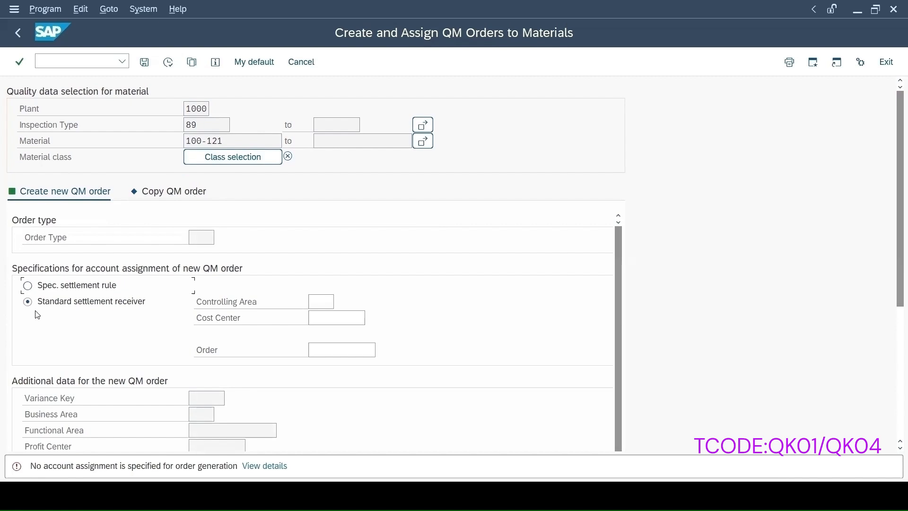
# Specify controlling area 1000 and cost center 4280 as the standard settlement receiver, and check the additional order data.
pyautogui.click(337, 318)
pyautogui.write('4280')
pyautogui.click(319, 301)
pyautogui.write('1000')
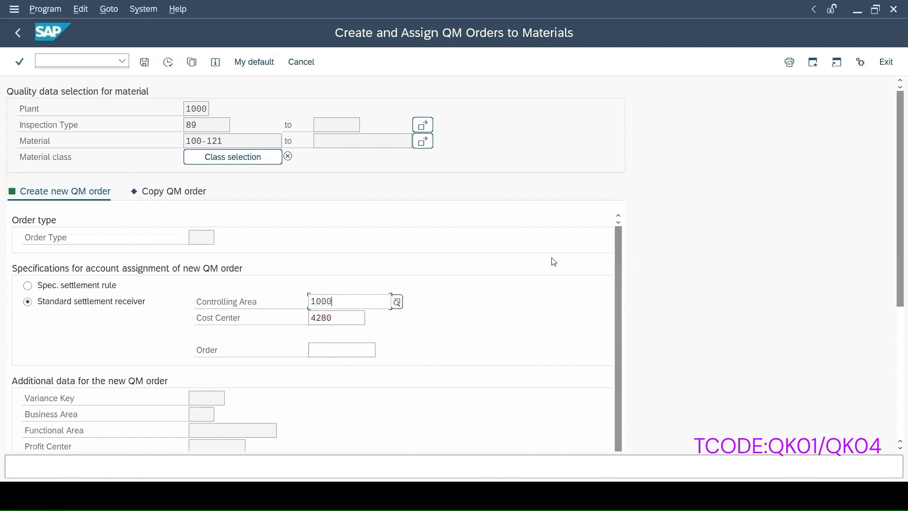
pyautogui.press('Return')
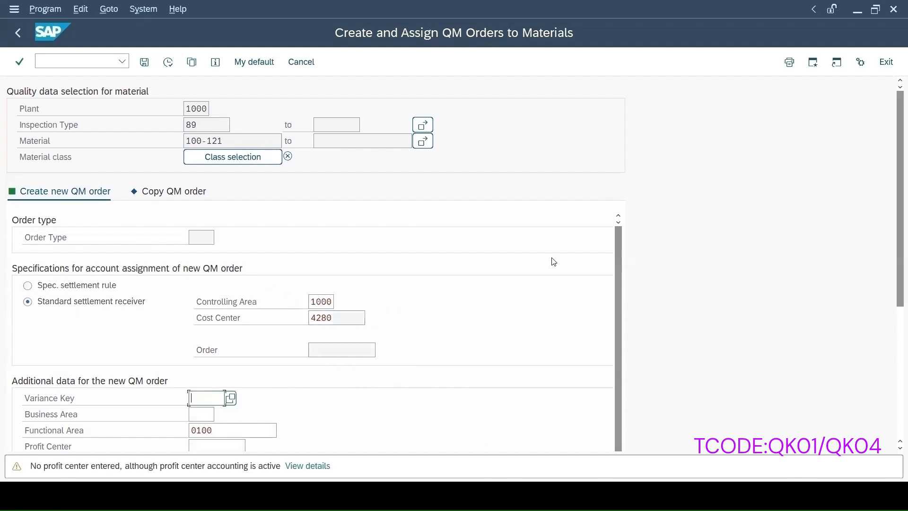
pyautogui.scroll(-4, 345, 367)
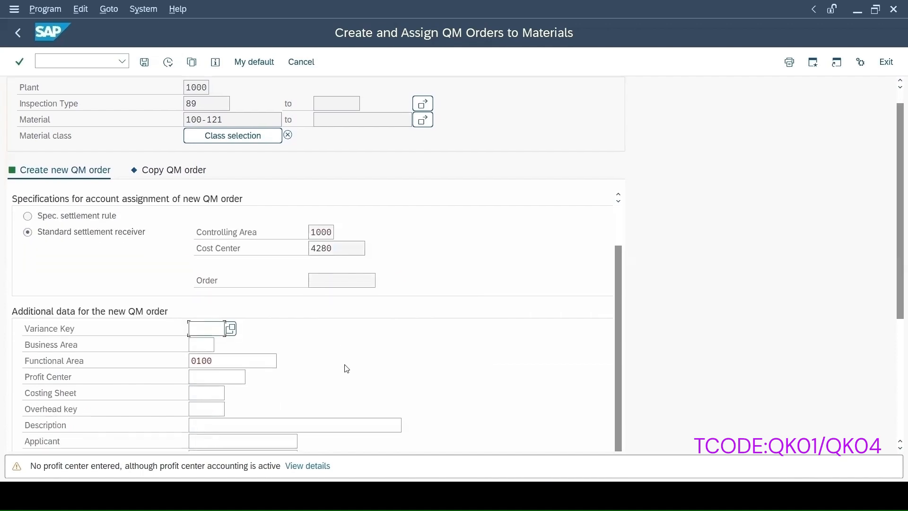
pyautogui.scroll(3, 347, 368)
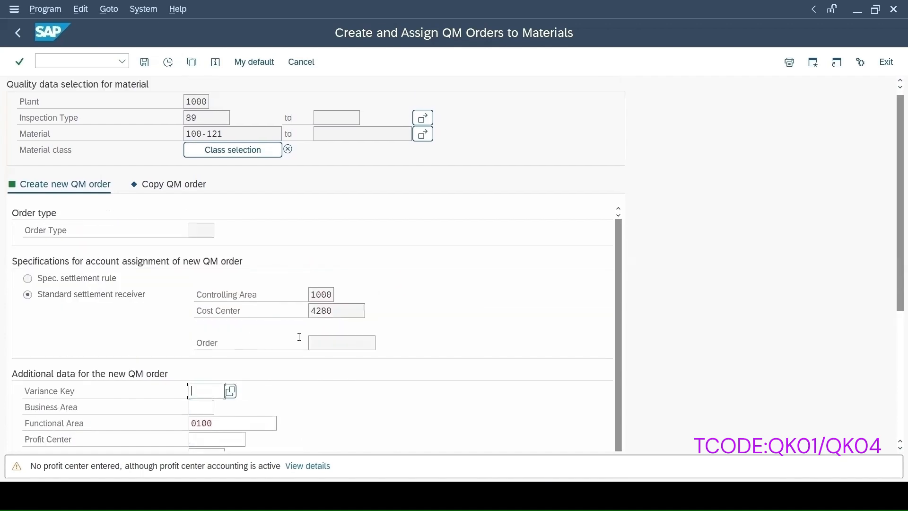
pyautogui.scroll(1, 284, 341)
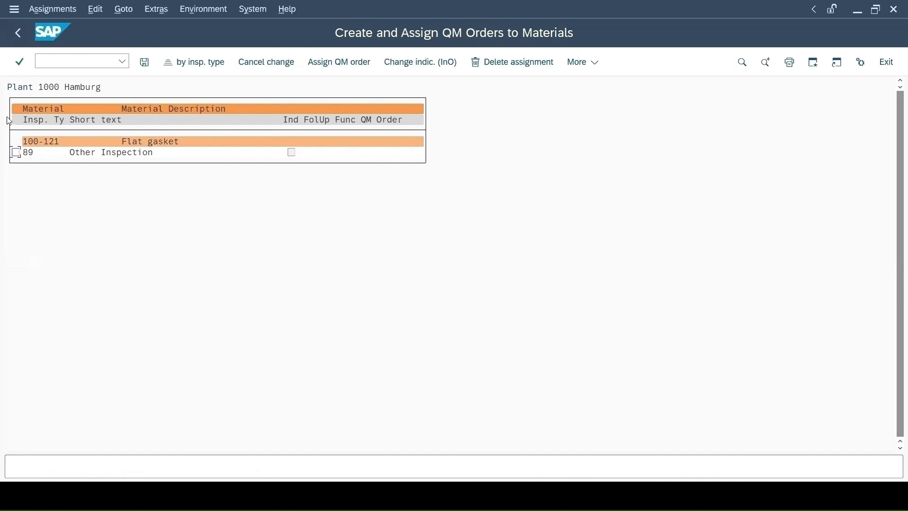
# Assign a QM order to inspection type 89 of material 100-121 and save the assignment.
pyautogui.click(16, 153)
pyautogui.click(321, 70)
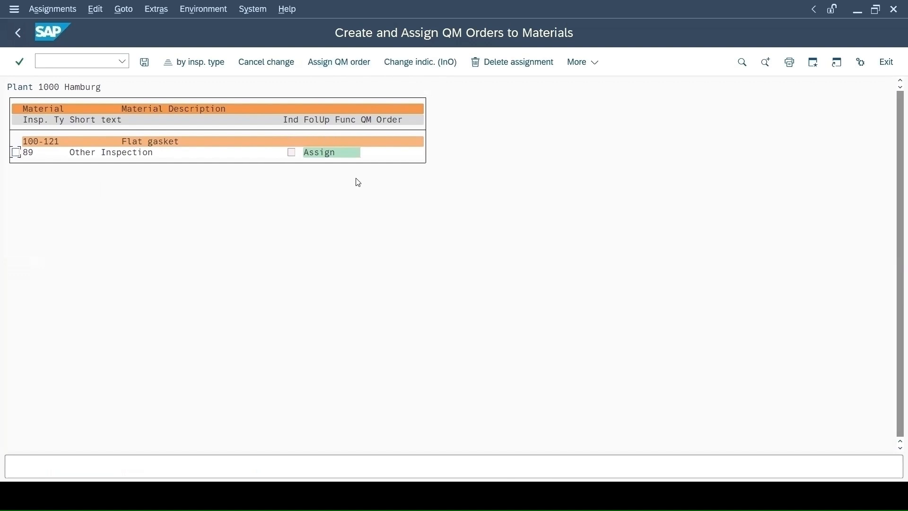
pyautogui.click(144, 62)
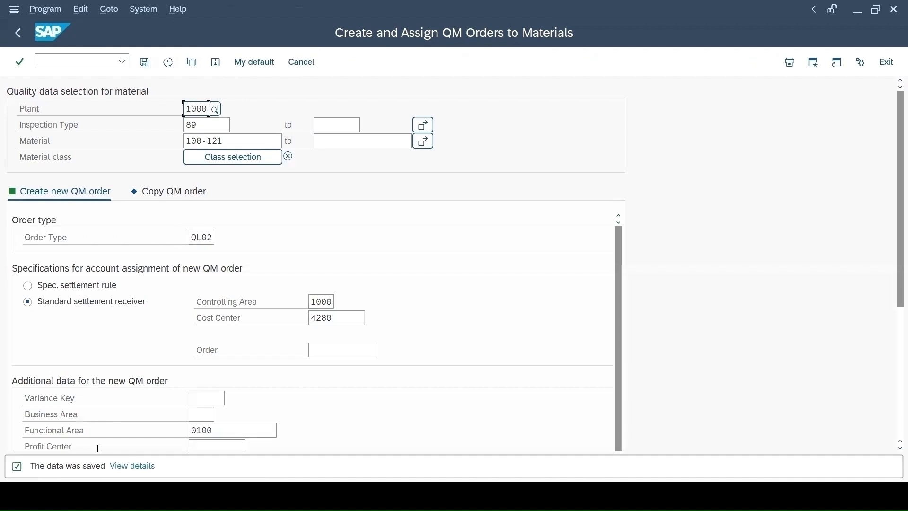
# Start transaction QK02, the overview of QM order usage in the material master.
pyautogui.click(123, 62)
pyautogui.write('/nQK02')
pyautogui.press('Return')
pyautogui.click(122, 62)
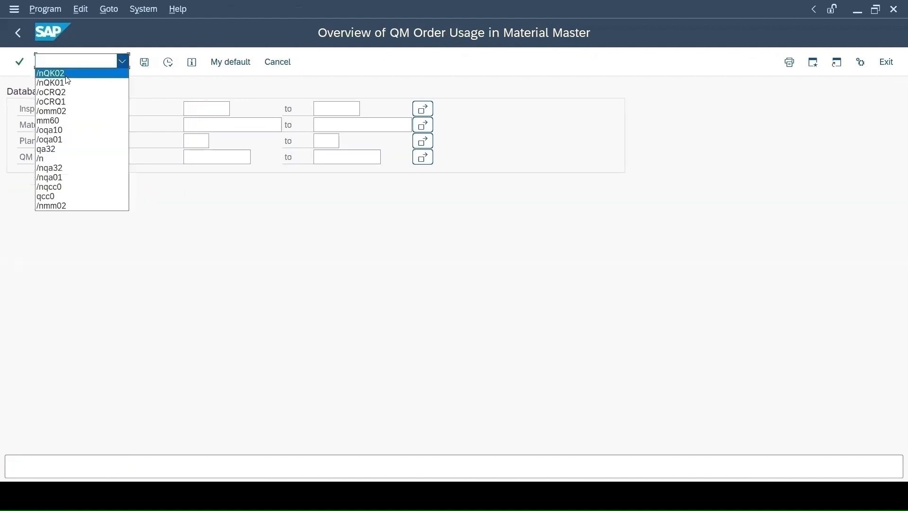
pyautogui.click(69, 75)
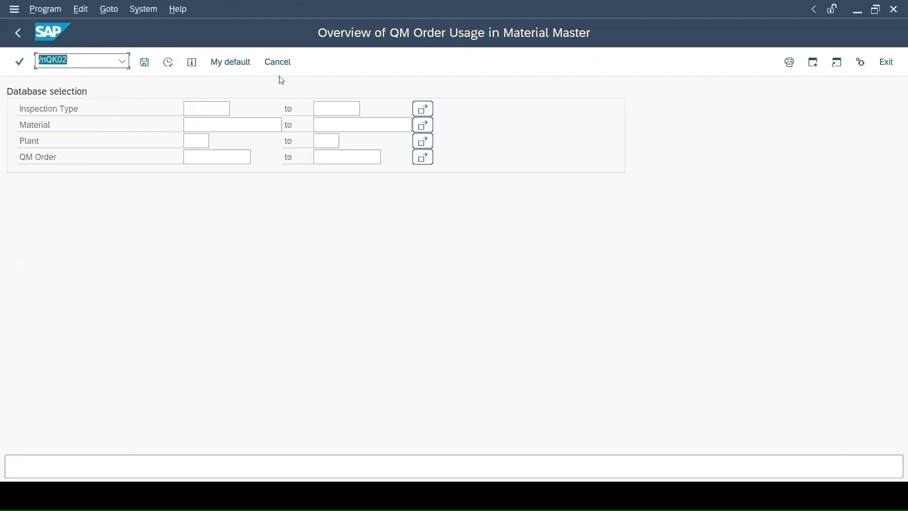
pyautogui.press('Return')
# Run the QM order usage overview for inspection type 89, material 100-121 and plant 1000.
pyautogui.write('89')
pyautogui.click(232, 161)
pyautogui.click(231, 125)
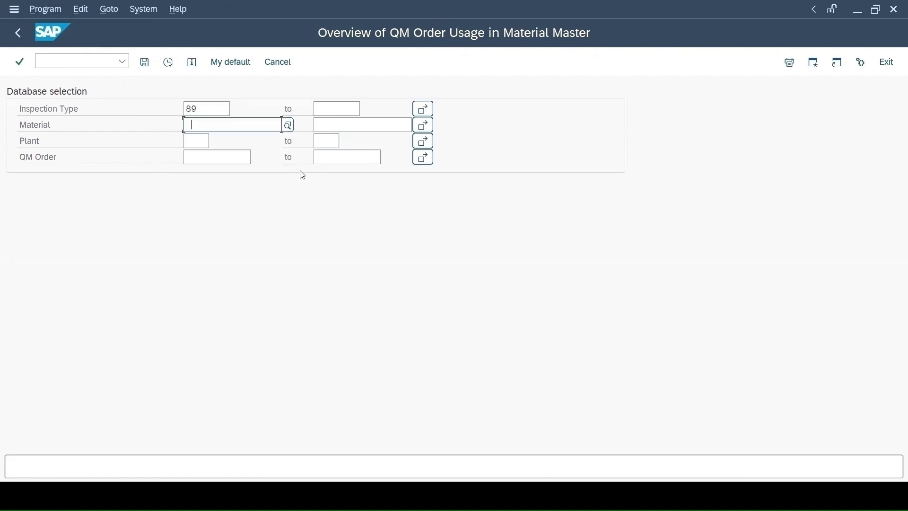
pyautogui.write('100-121')
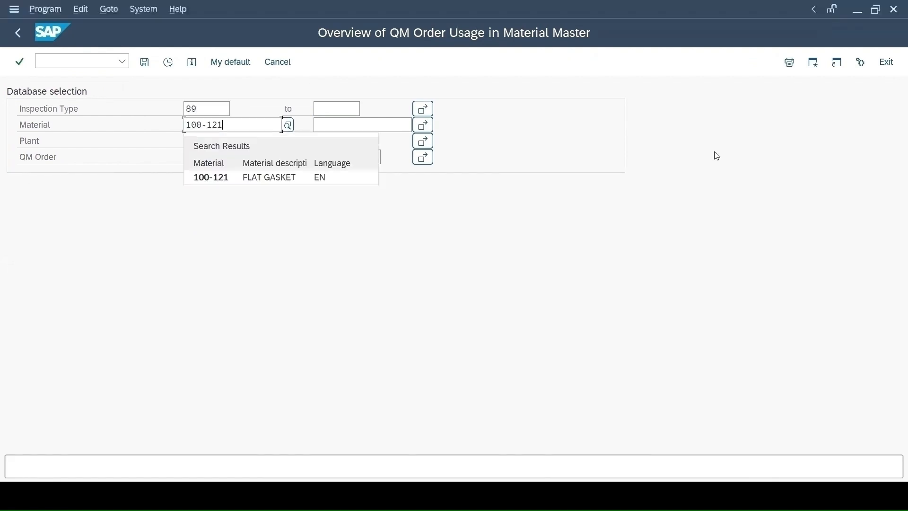
pyautogui.click(217, 180)
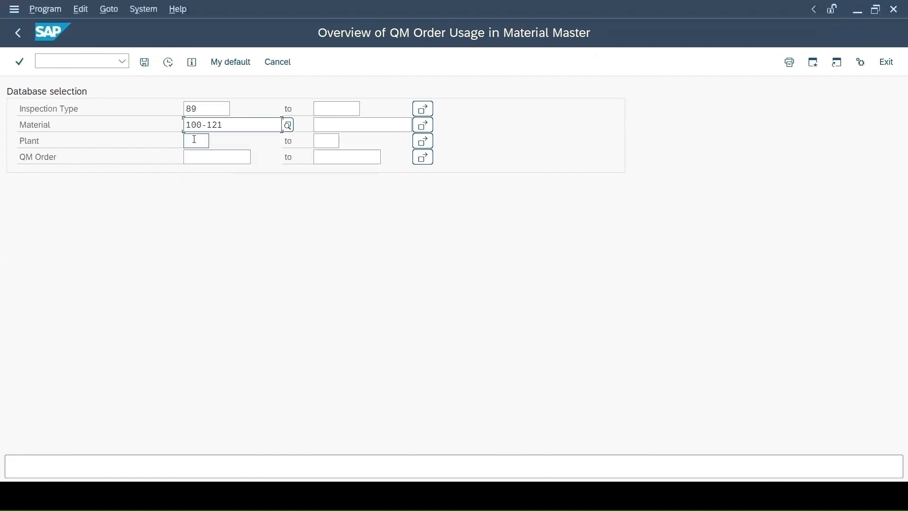
pyautogui.write('1000')
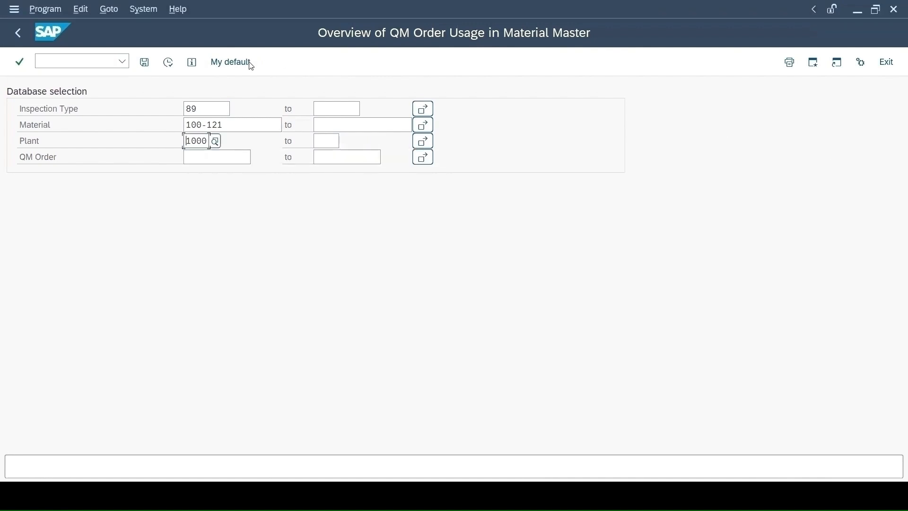
pyautogui.click(168, 66)
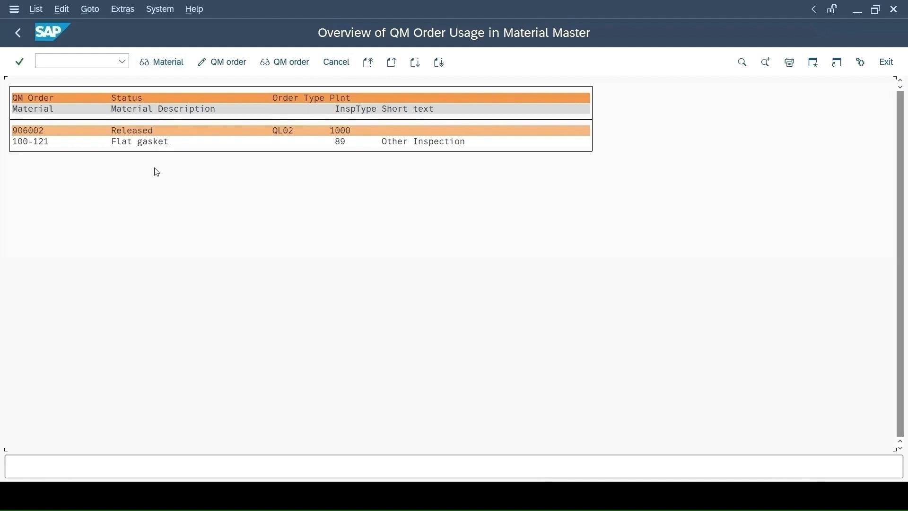
# Return to the SAP Easy Access screen and start the material change transaction MM02.
pyautogui.hotkey('ctrl', '/')
pyautogui.write('/n')
pyautogui.press('Return')
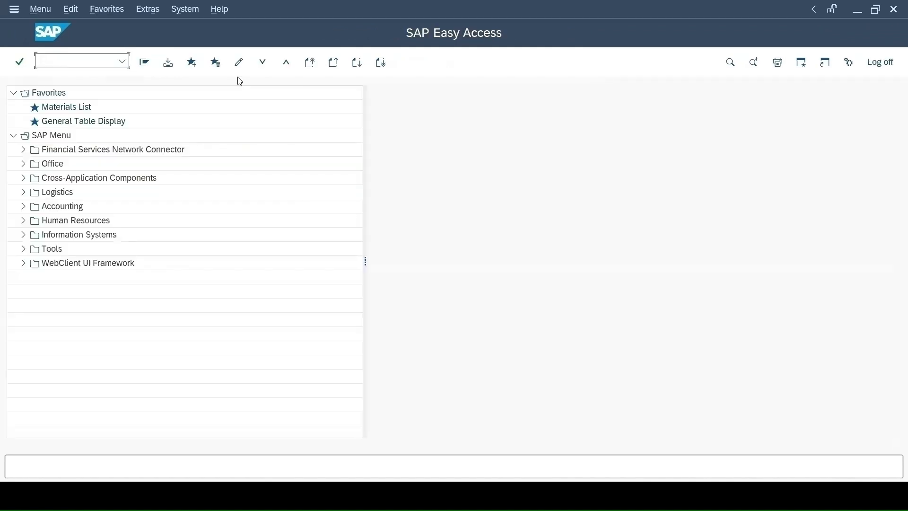
pyautogui.write('mm02')
pyautogui.press('Return')
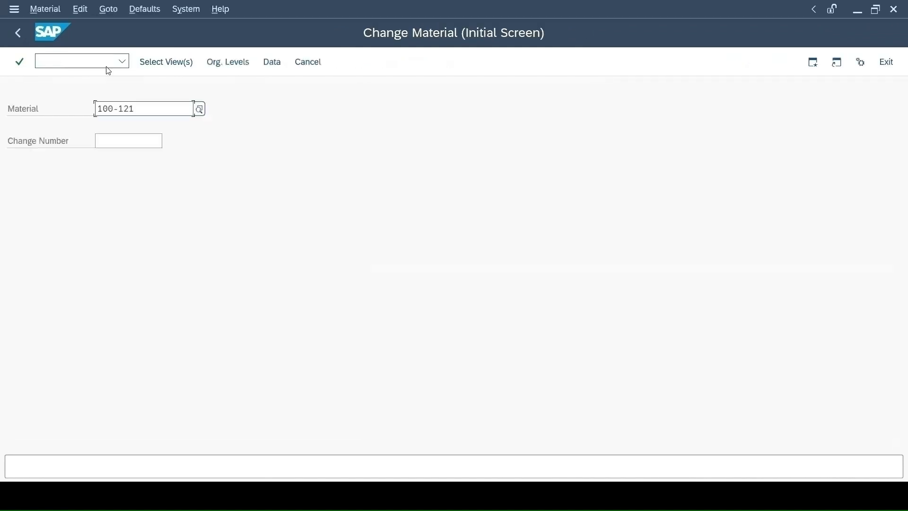
# Open the Quality Management view of material 100-121 and examine its quality inspection data.
pyautogui.press('Return')
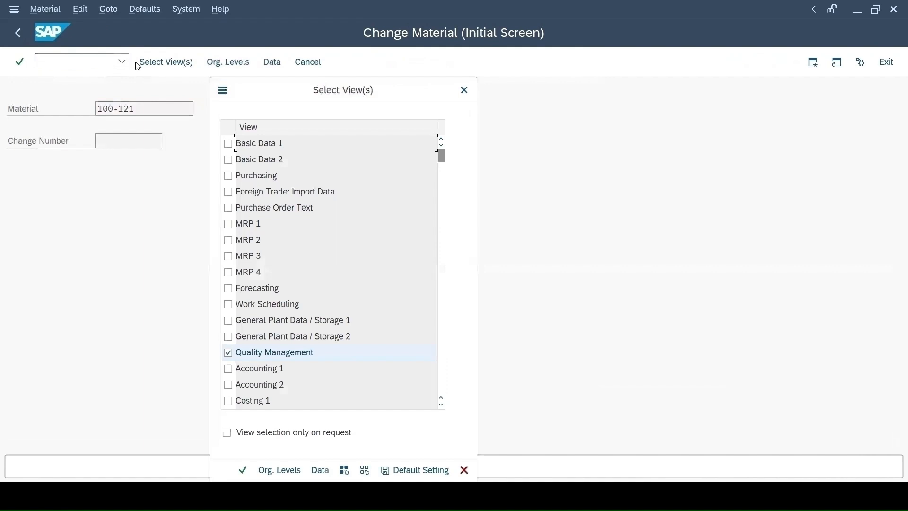
pyautogui.press('Return')
pyautogui.press('Return')
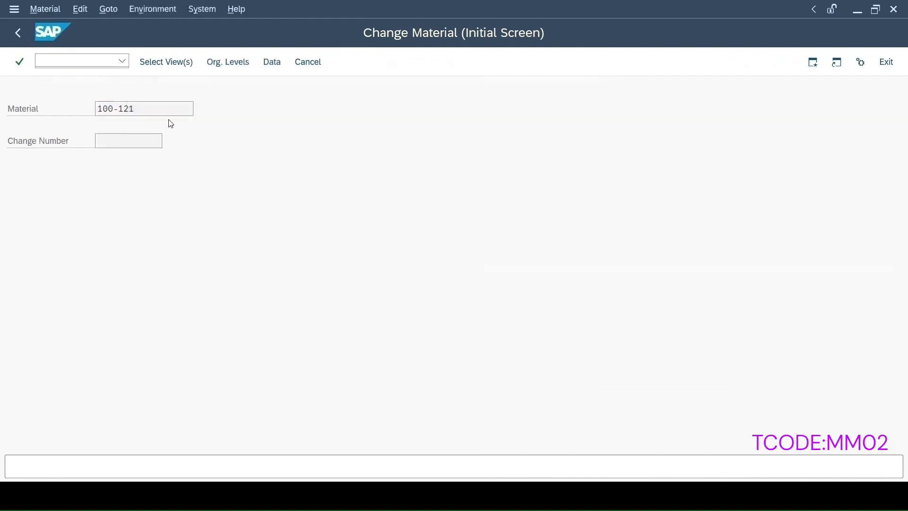
pyautogui.click(402, 205)
pyautogui.doubleClick(132, 192)
pyautogui.moveTo(452, 385); pyautogui.dragTo(320, 381)
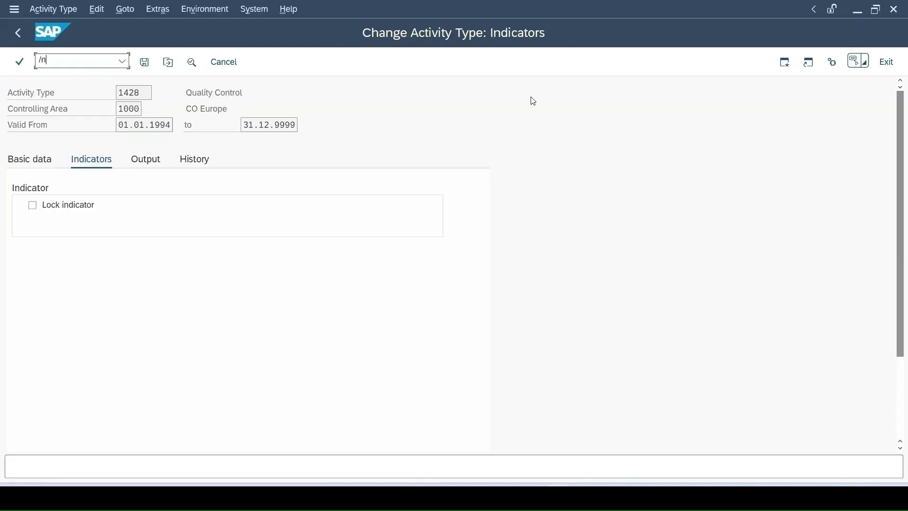
# Start transaction QP01 and open the inspection plan task list overview for material 100-121 in plant 1000.
pyautogui.write('qp01')
pyautogui.press('Return')
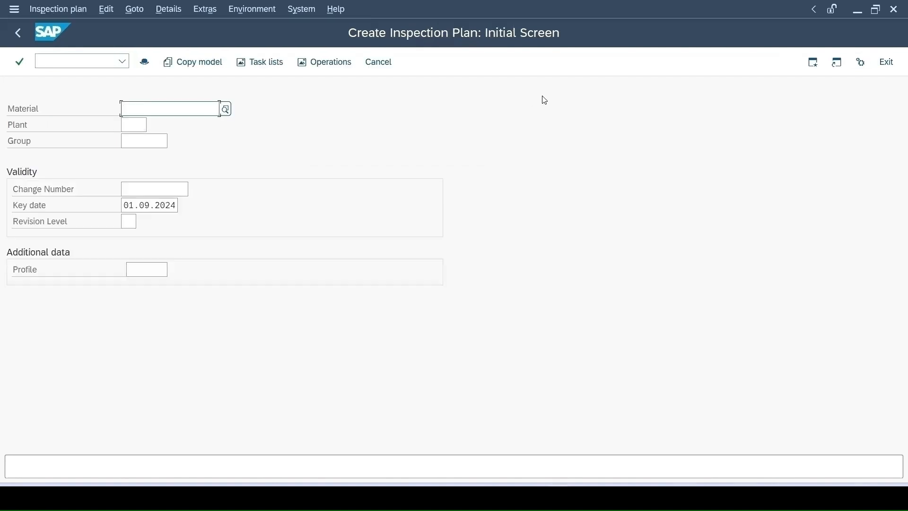
pyautogui.write('100-121')
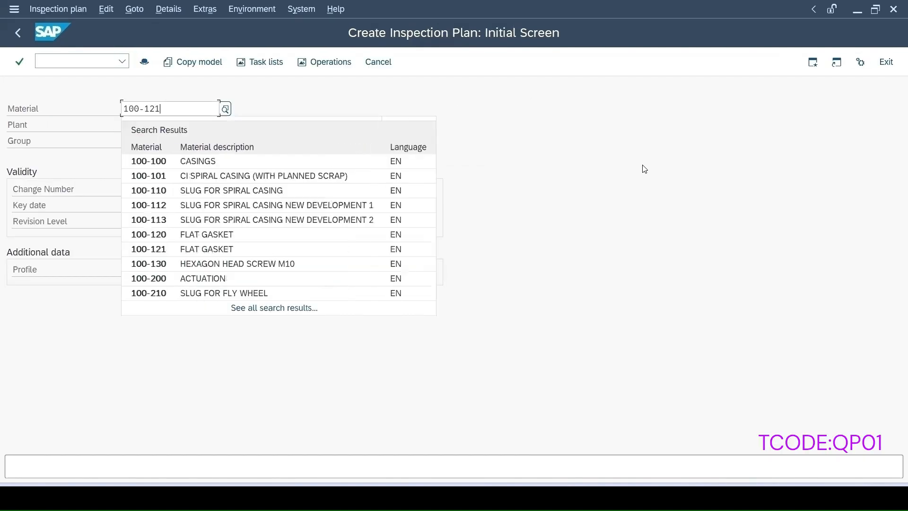
pyautogui.click(146, 162)
pyautogui.click(134, 124)
pyautogui.write('1000')
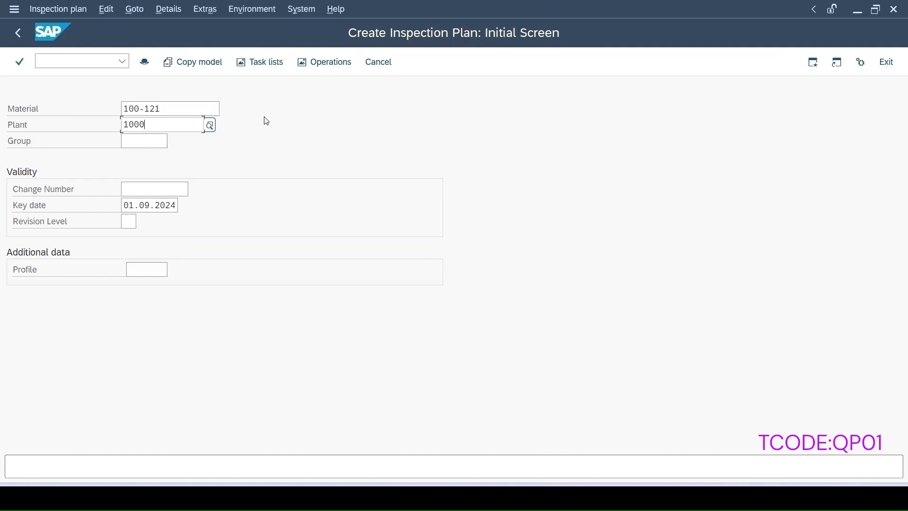
pyautogui.press('Return')
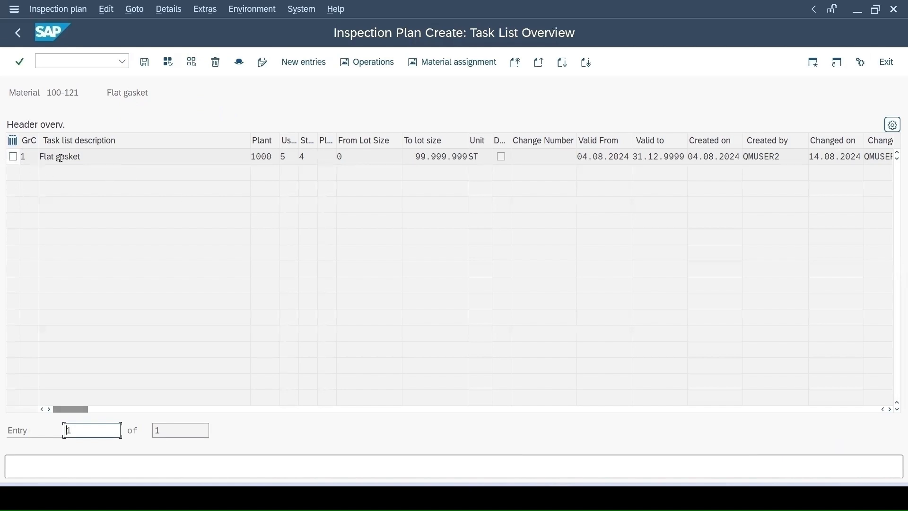
# Switch to transaction QP02 and open the operation overview of the inspection plan for material 100-121.
pyautogui.click(104, 62)
pyautogui.write('/nqp01')
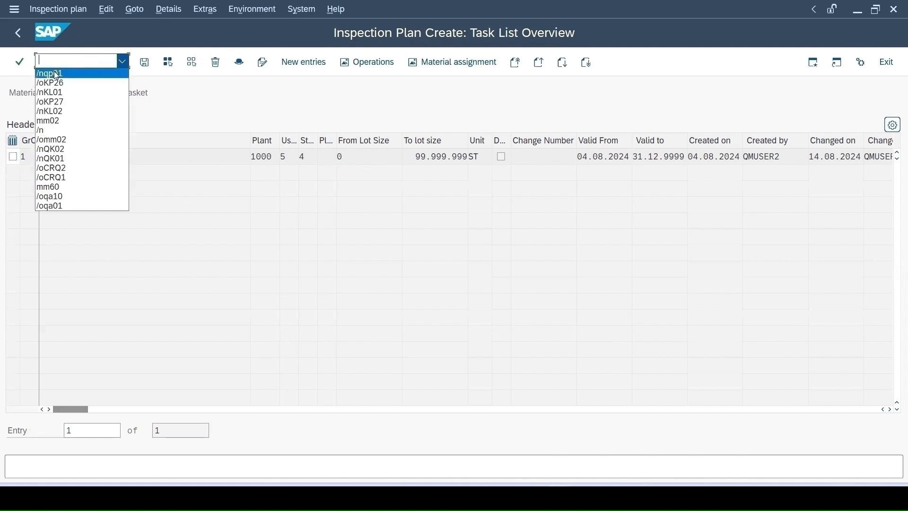
pyautogui.press('BackSpace')
pyautogui.write('2')
pyautogui.press('Return')
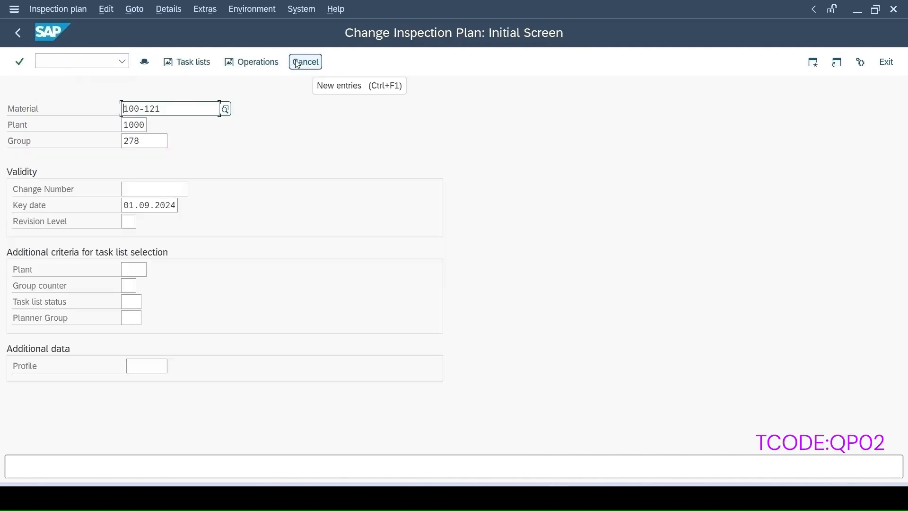
pyautogui.click(296, 63)
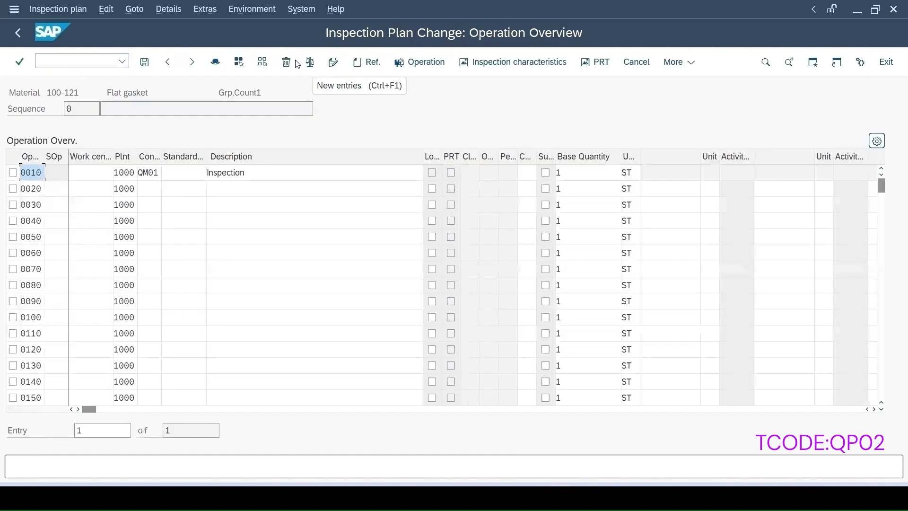
# Set the control key of operation 0010 to QM04.
pyautogui.click(149, 171)
pyautogui.click(165, 173)
pyautogui.scroll(-5, 142, 210)
pyautogui.doubleClick(51, 247)
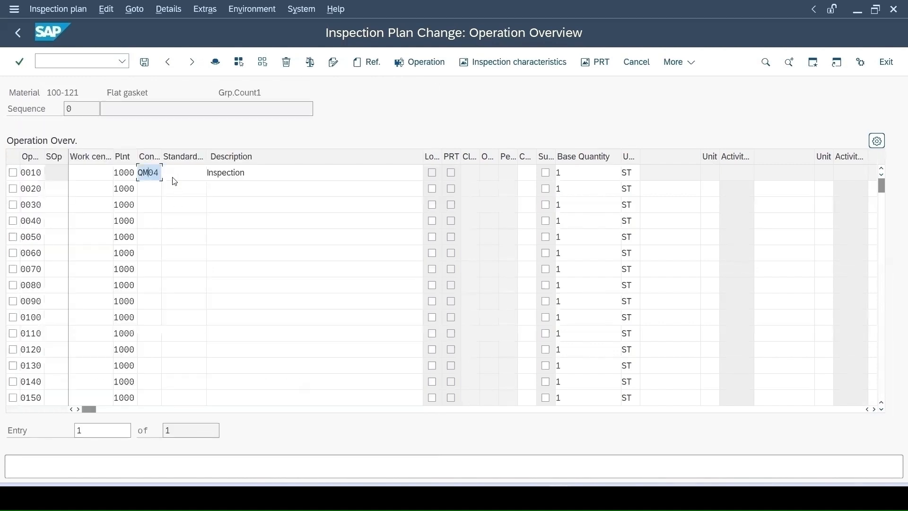
# Examine the detailed information of control key QM04, including its cost indicator and the meaning of its confirmation setting.
pyautogui.click(169, 173)
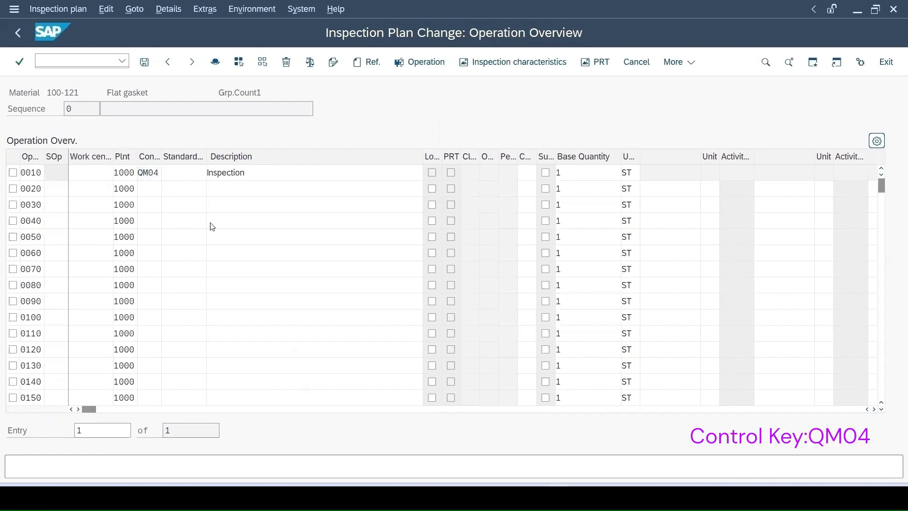
pyautogui.scroll(-5, 125, 231)
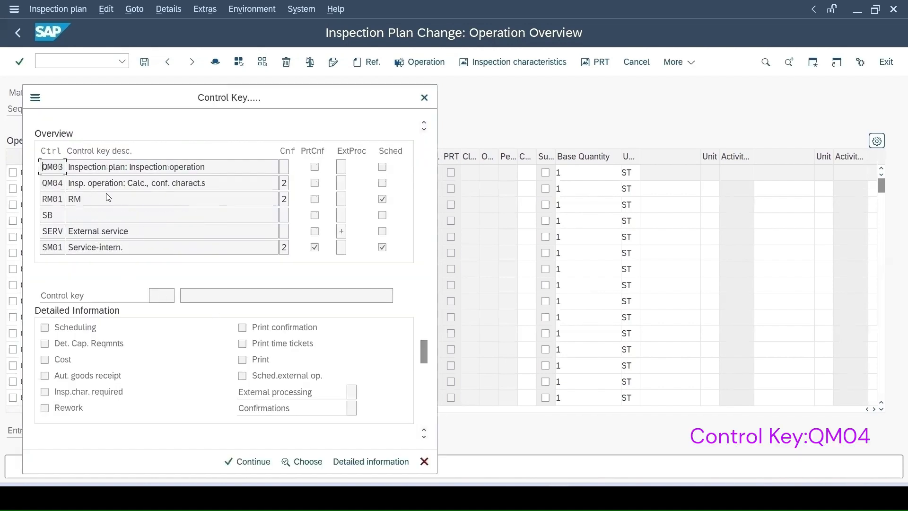
pyautogui.click(349, 466)
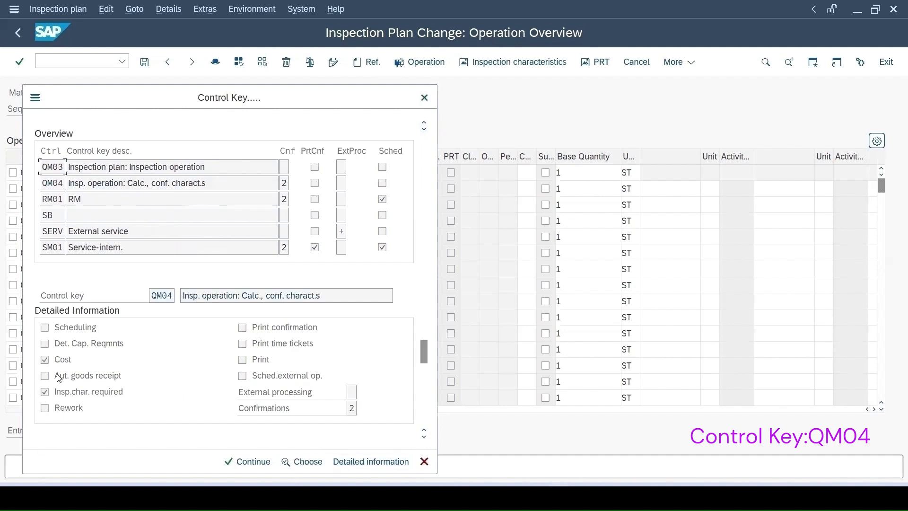
pyautogui.moveTo(239, 293); pyautogui.dragTo(275, 295)
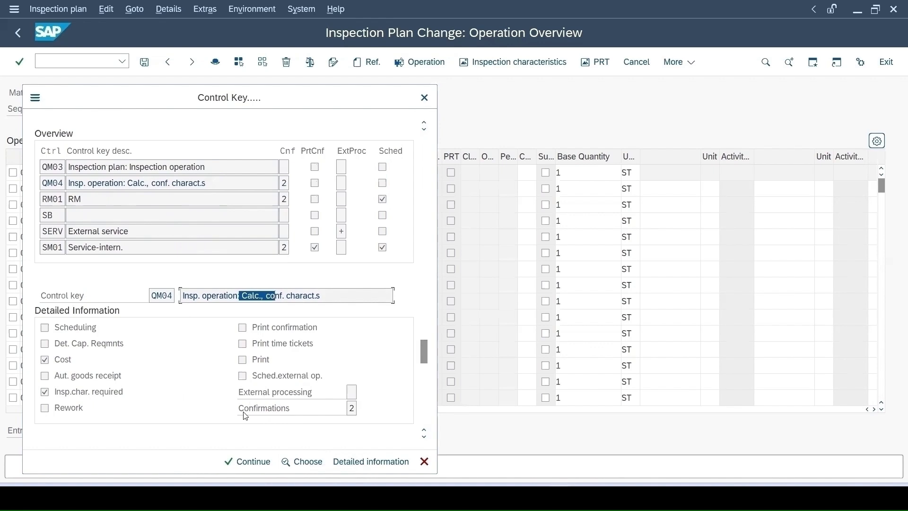
pyautogui.click(353, 410)
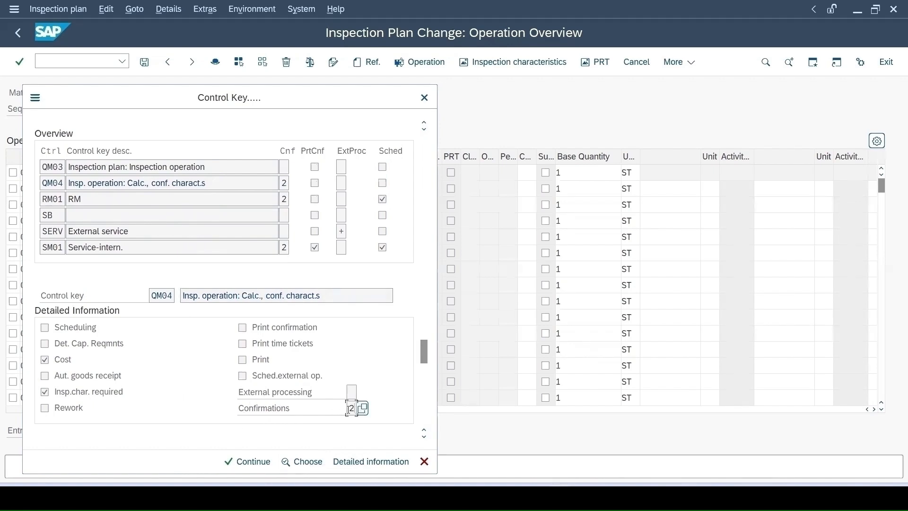
pyautogui.click(363, 408)
pyautogui.click(140, 207)
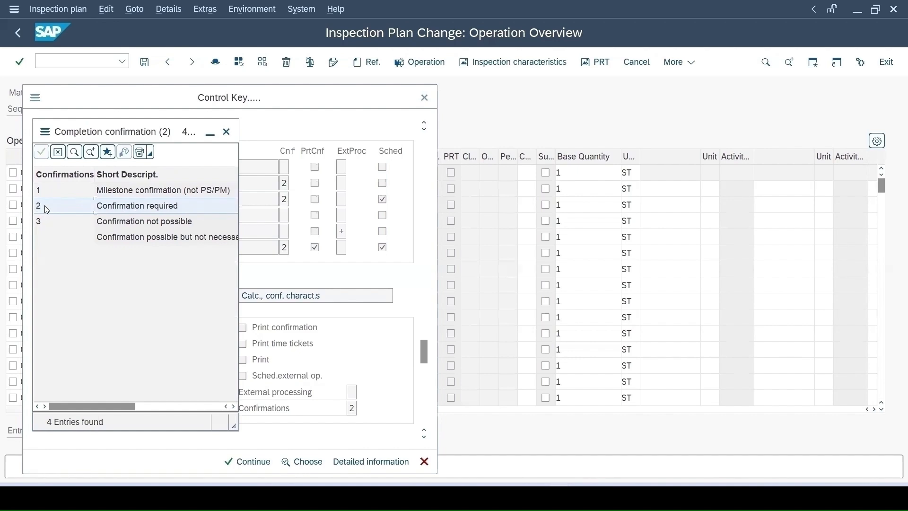
pyautogui.click(226, 131)
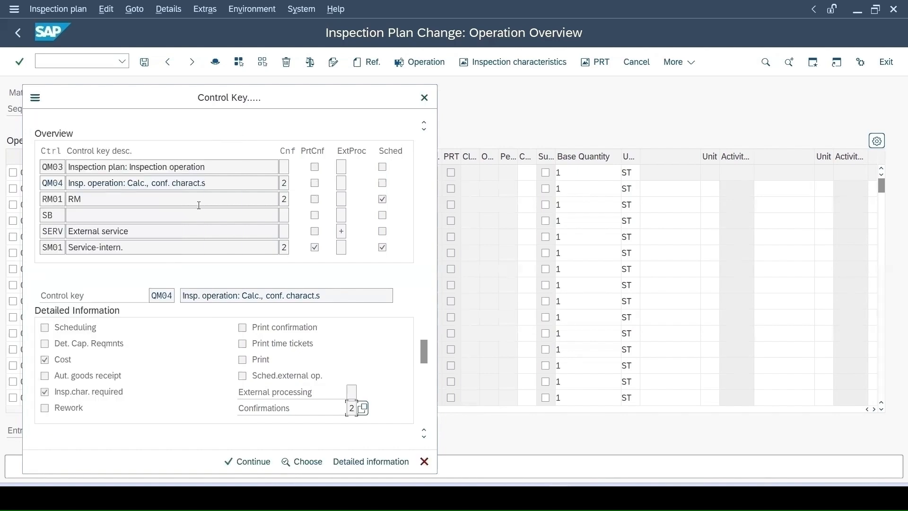
pyautogui.click(245, 462)
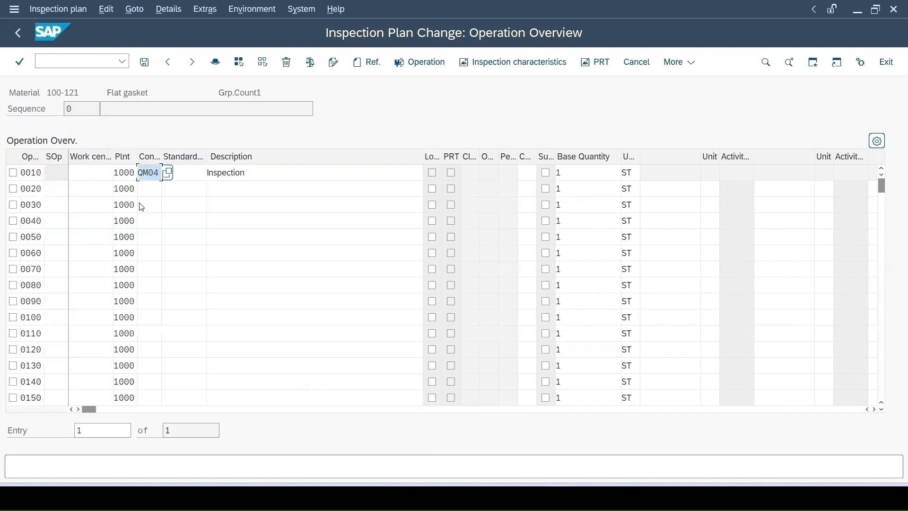
# Assign work center WCTEST to operation 0010 and bring up its operation details.
pyautogui.click(100, 179)
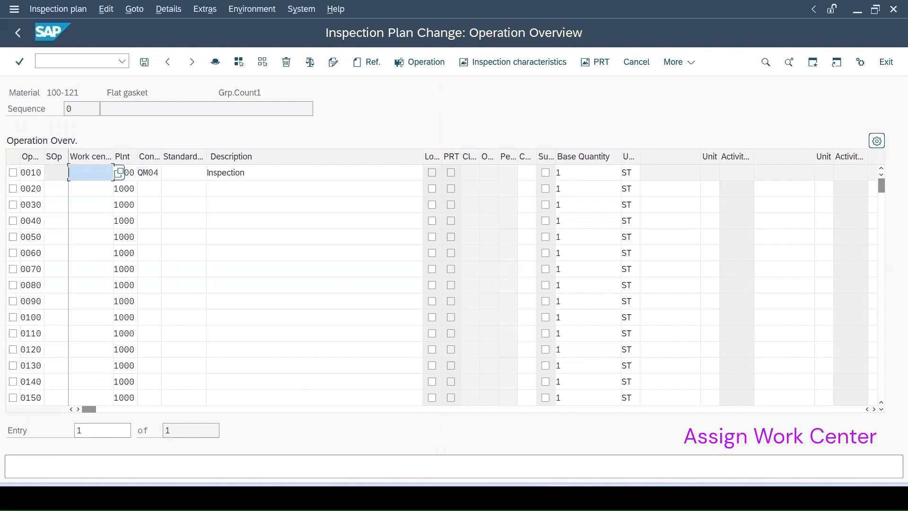
pyautogui.write('WCTEST')
pyautogui.press('Return')
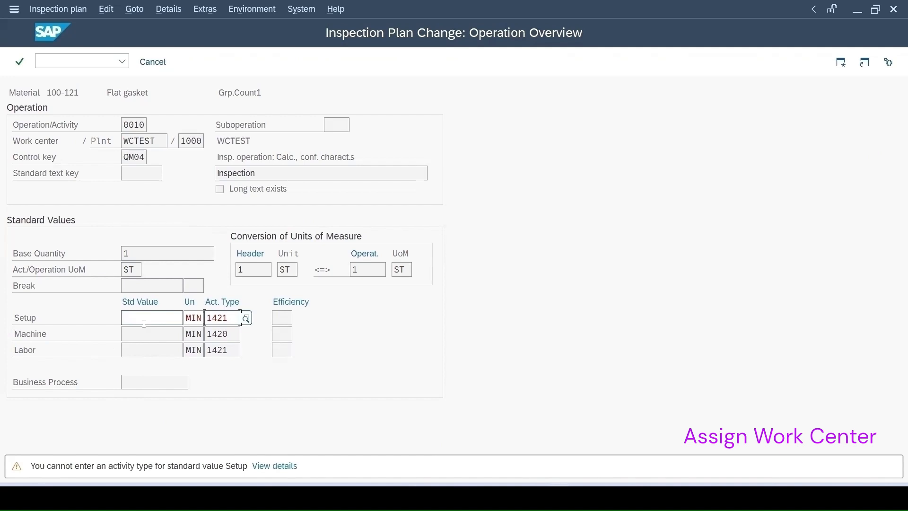
pyautogui.press('Return')
# Enter standard values for operation 0010: Setup 5, Machine 10 and Labor 10 minutes.
pyautogui.write('5')
pyautogui.press('Down')
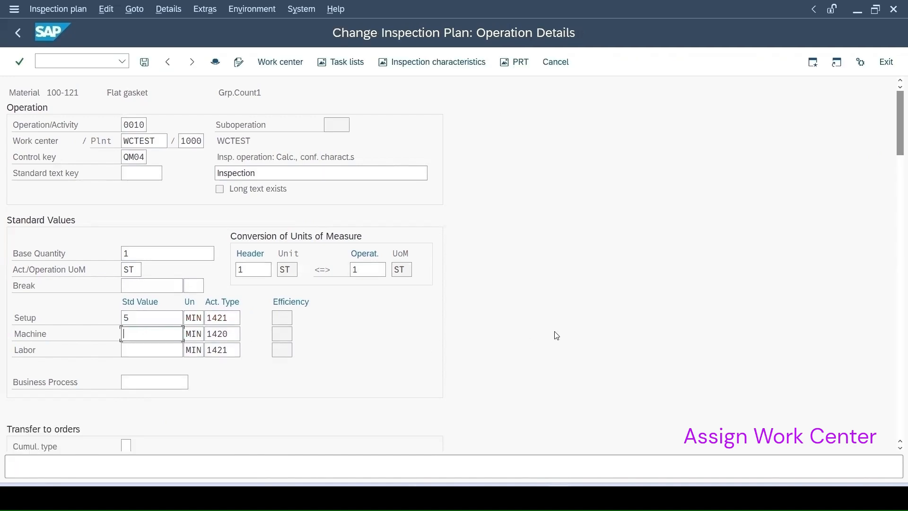
pyautogui.write('10')
pyautogui.press('Down')
pyautogui.write('10')
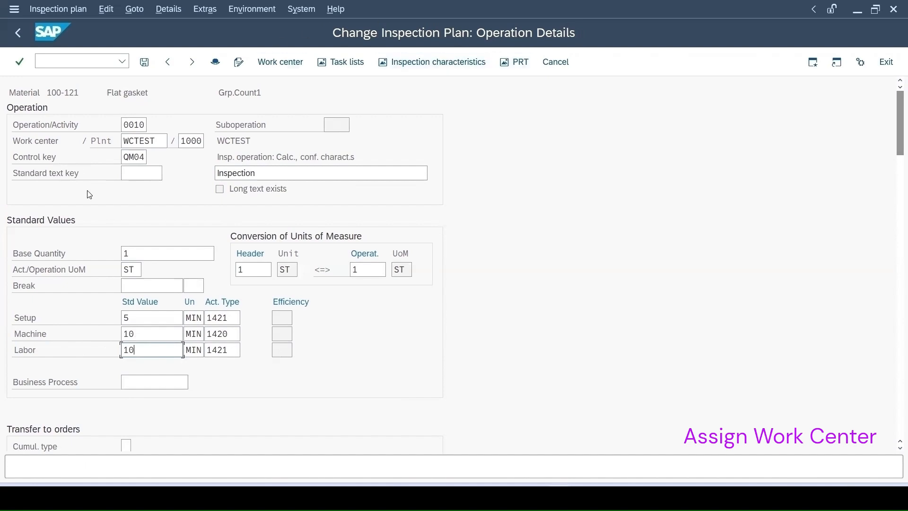
pyautogui.press('Return')
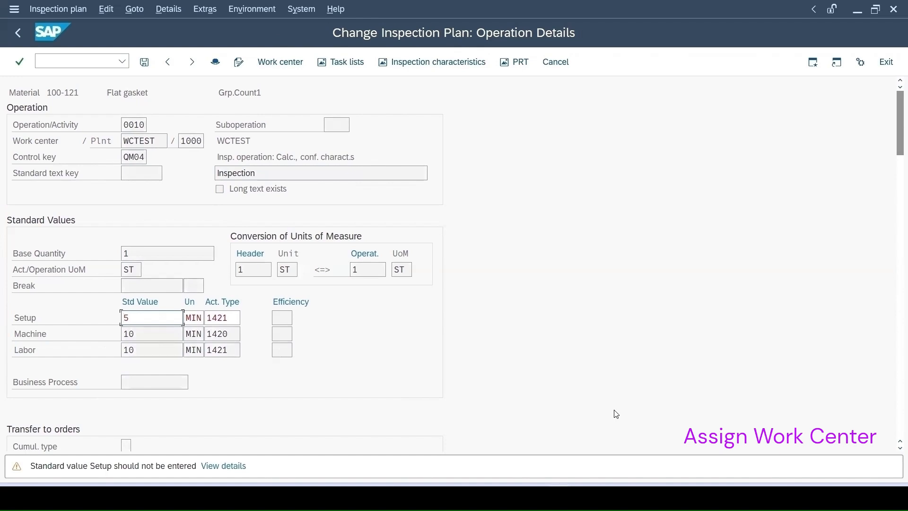
# Set the Setup standard value of operation 0010 to 0 and save the inspection plan.
pyautogui.moveTo(137, 319); pyautogui.dragTo(18, 309)
pyautogui.write('0')
pyautogui.press('Return')
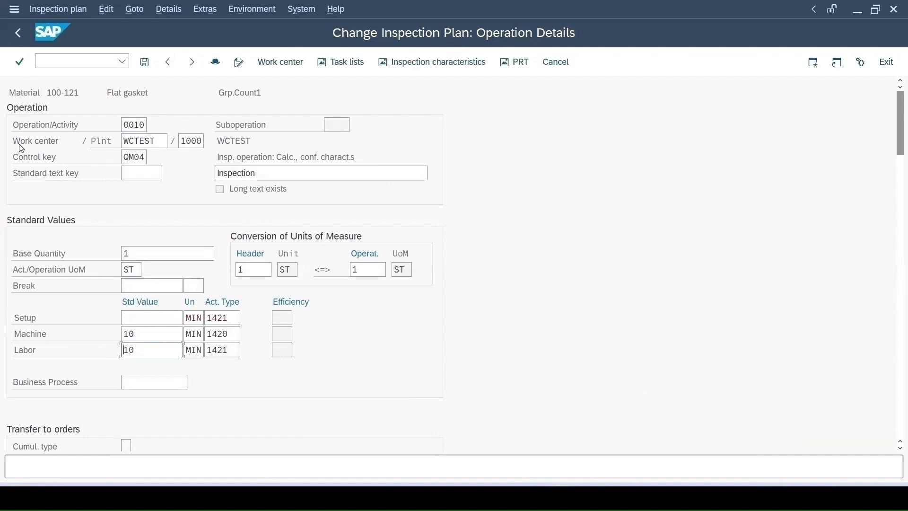
pyautogui.click(144, 62)
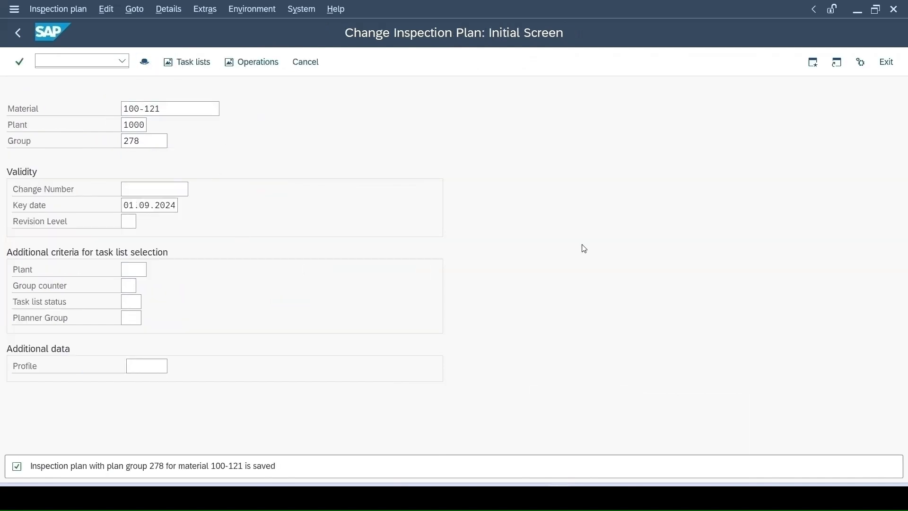
# Reopen the plan's operation overview and display the master data of work center WCTEST assigned to operation 0010.
pyautogui.press('Return')
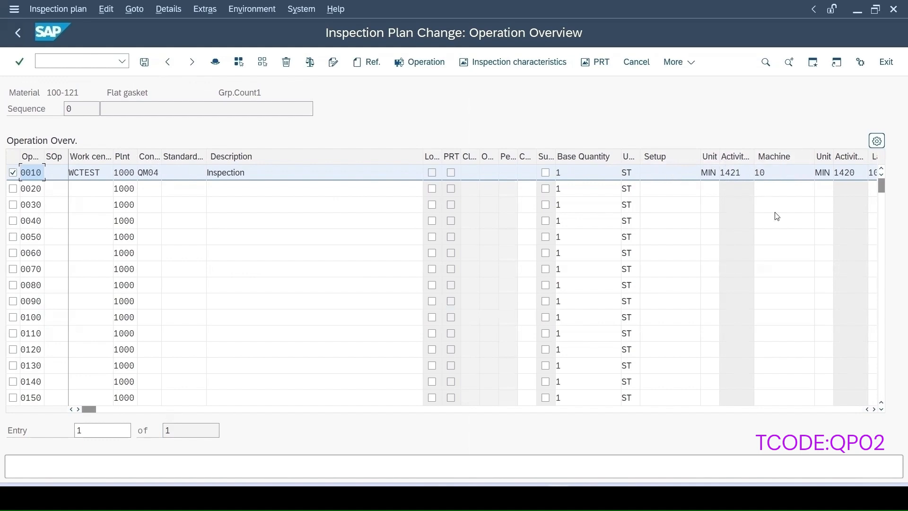
pyautogui.click(166, 409)
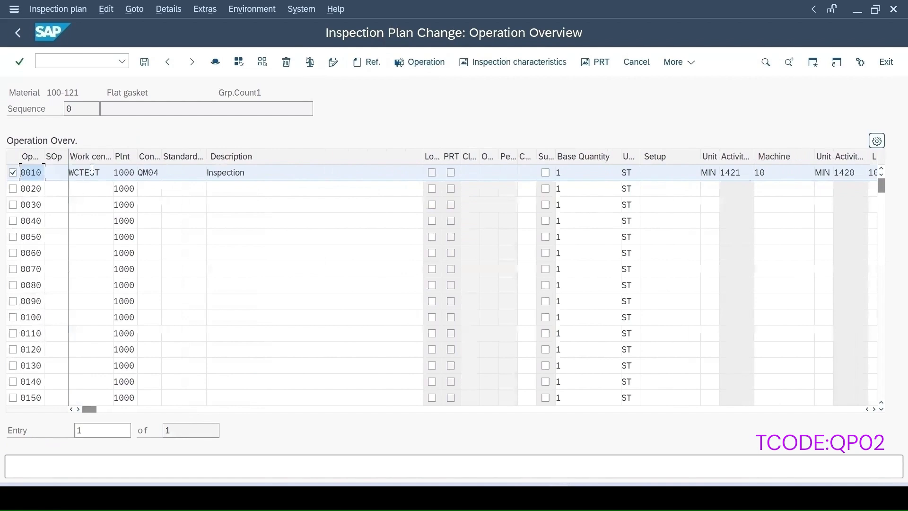
pyautogui.click(92, 170)
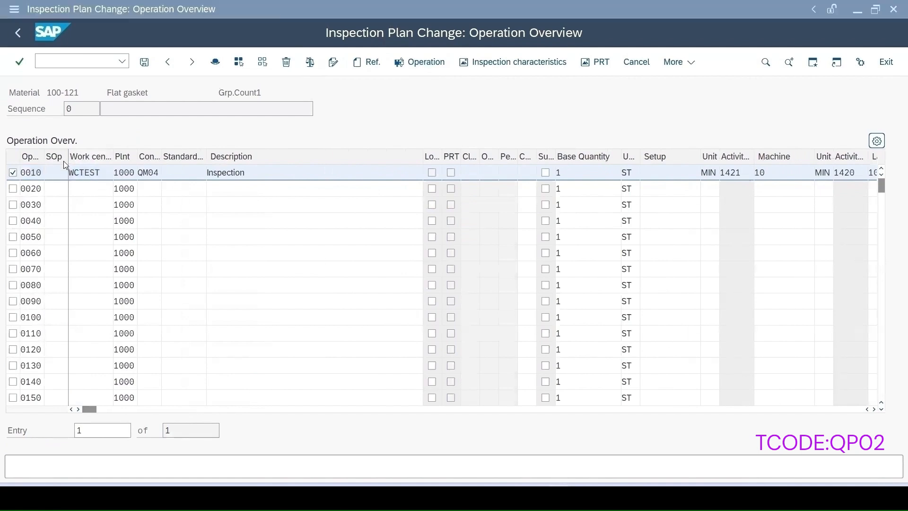
pyautogui.doubleClick(82, 172)
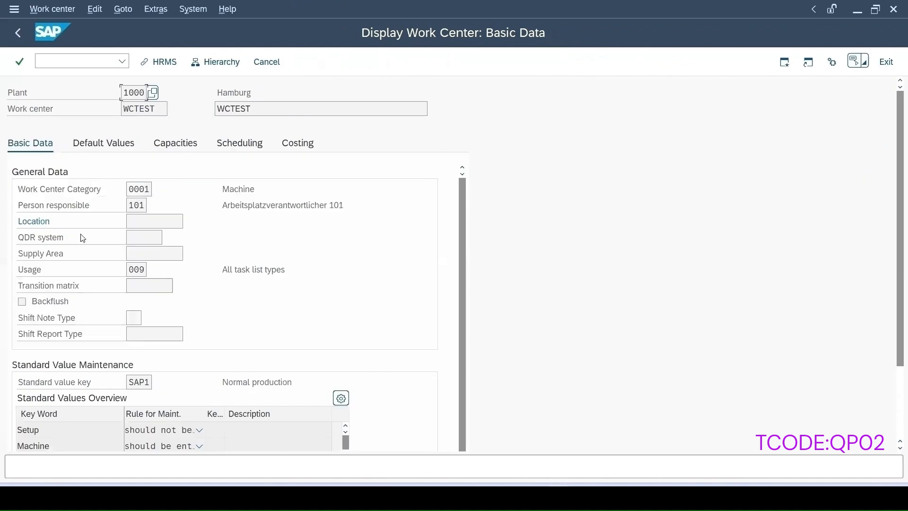
# Examine the work center's maintenance rules for Setup, Machine and Labor and its operation default values.
pyautogui.scroll(-1, 204, 288)
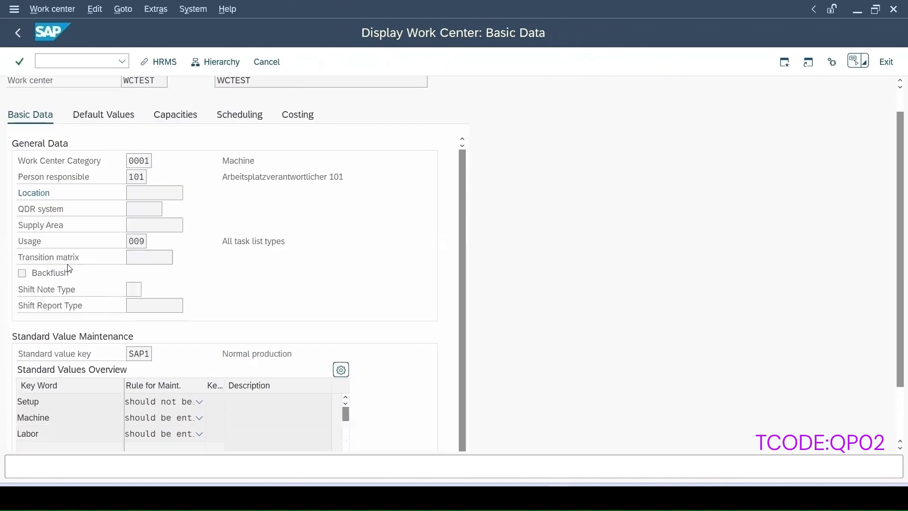
pyautogui.scroll(-1, 28, 398)
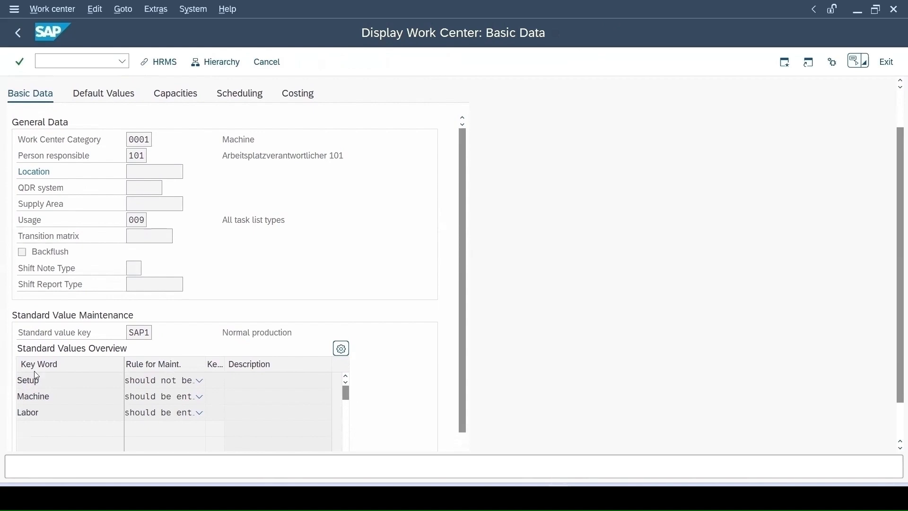
pyautogui.click(154, 379)
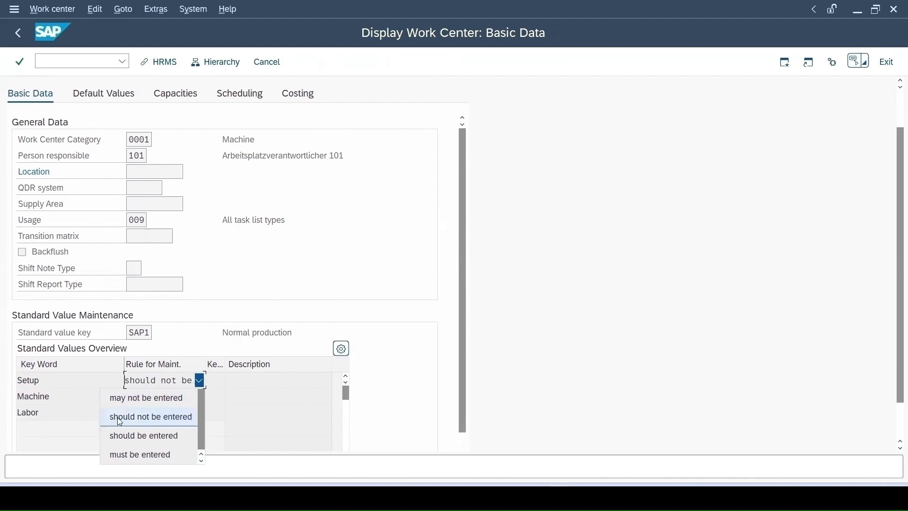
pyautogui.click(158, 419)
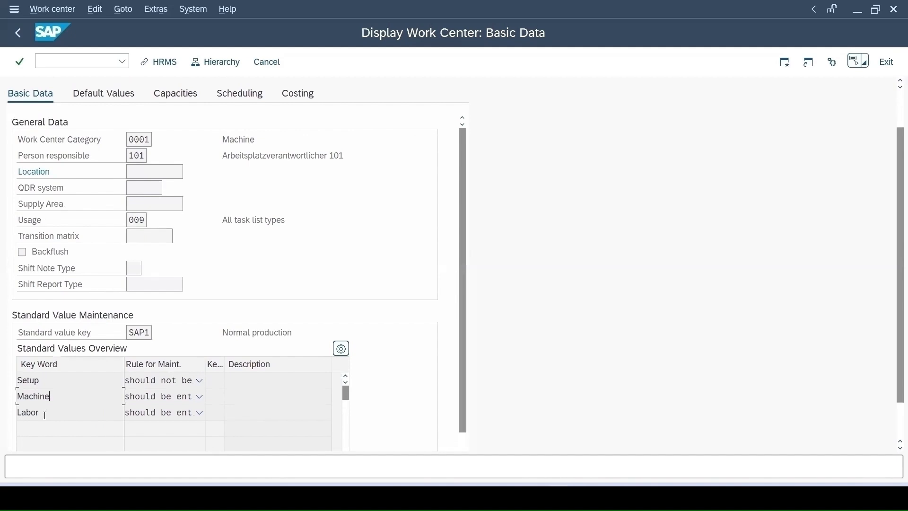
pyautogui.click(45, 415)
pyautogui.scroll(-1, 156, 419)
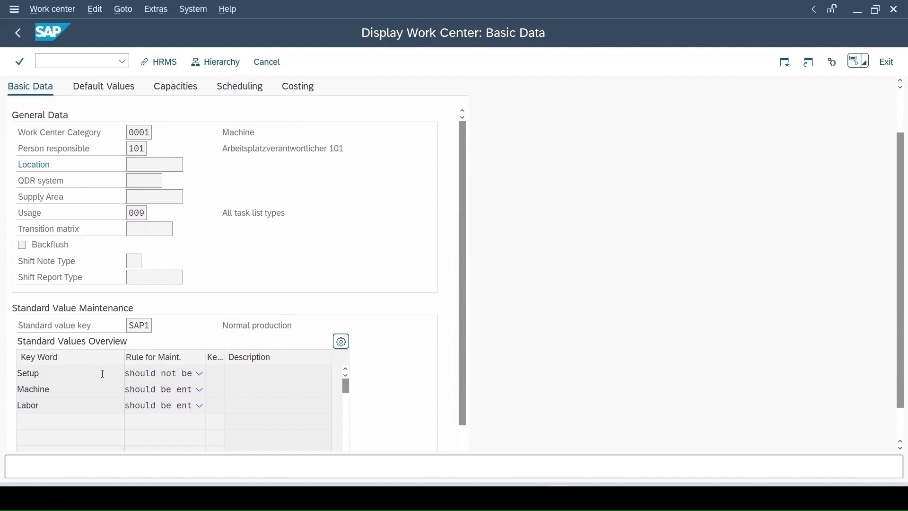
pyautogui.click(109, 87)
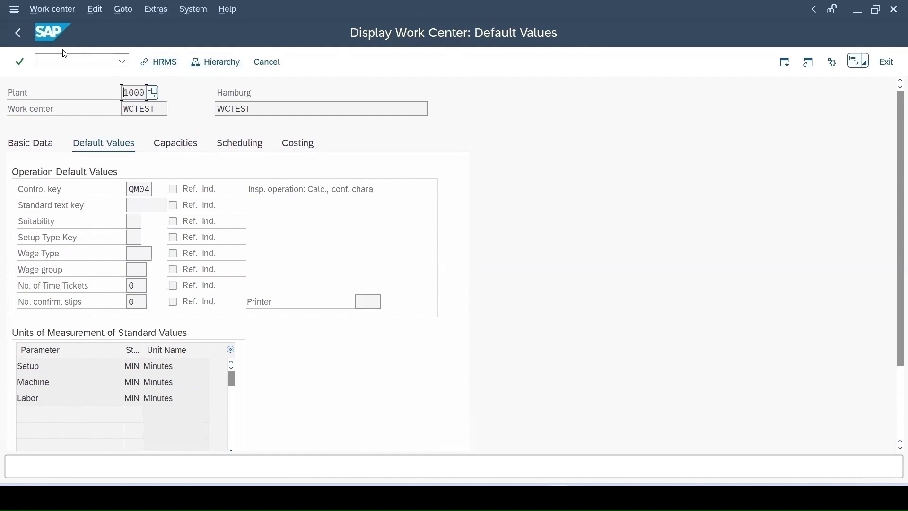
# Return to the operation overview and open the inspection characteristics of operation 0010.
pyautogui.click(17, 34)
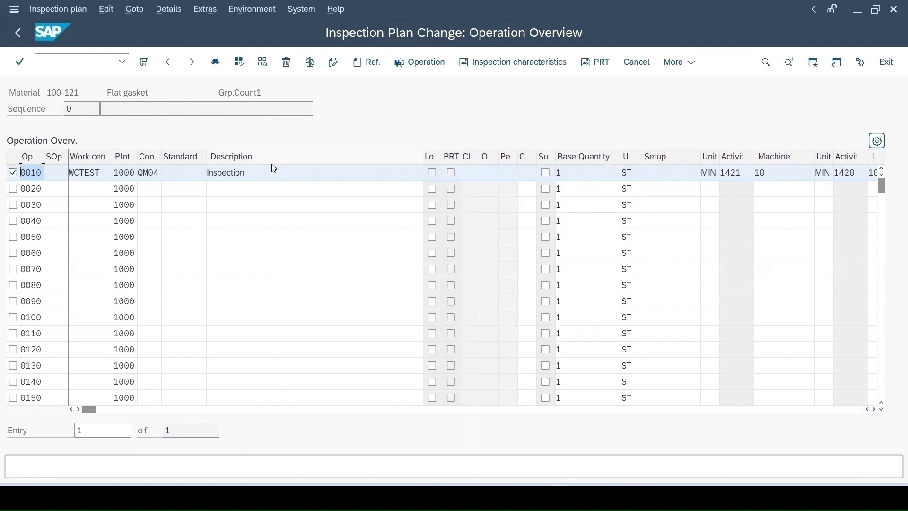
pyautogui.click(502, 64)
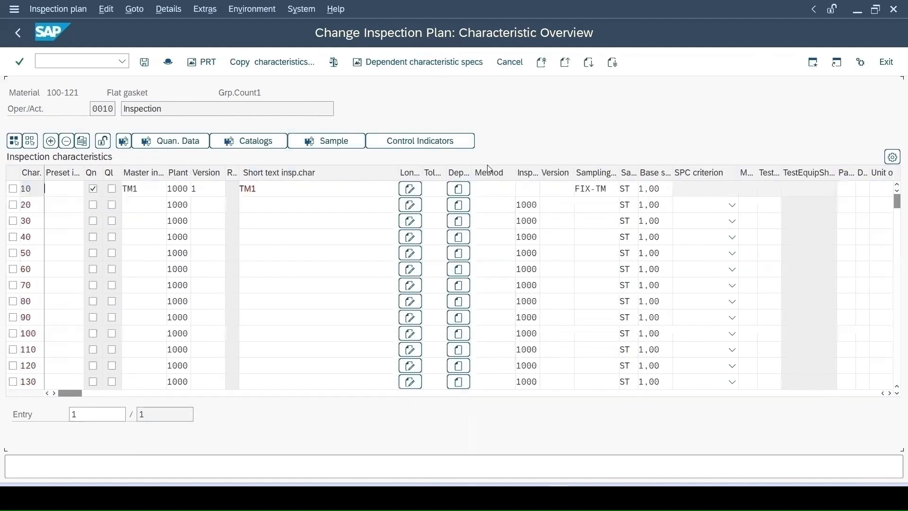
# Delete characteristic 10 (TM1) from operation 0010 of the inspection plan.
pyautogui.click(13, 188)
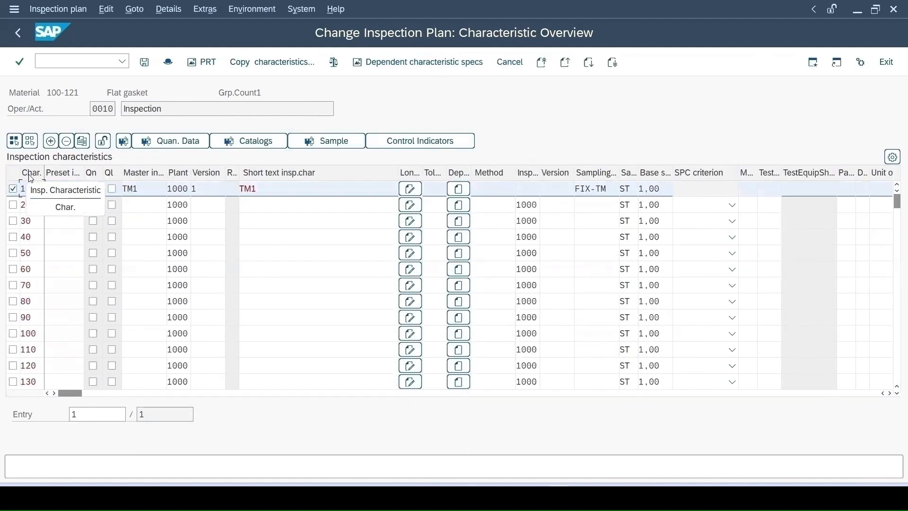
pyautogui.click(67, 141)
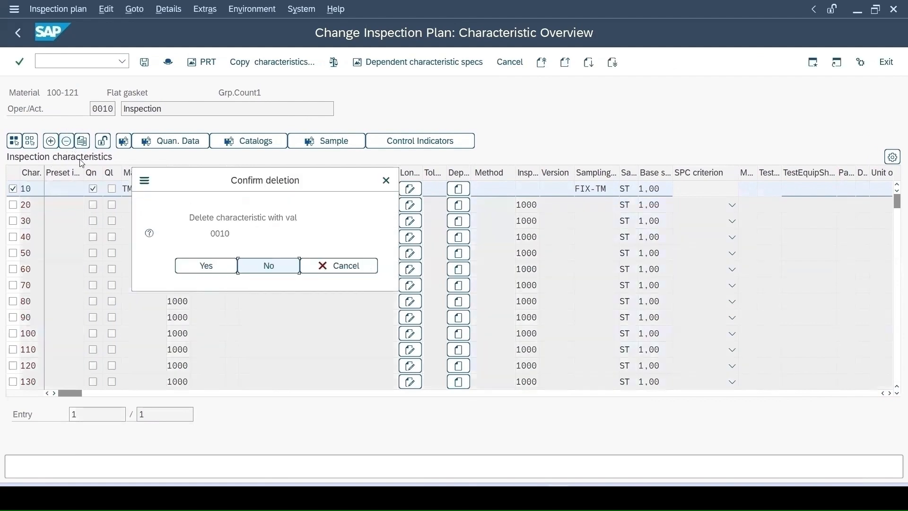
pyautogui.click(207, 266)
# Find master inspection characteristic T2, version 1, in plant 1000 and add it as characteristic 10 of operation 0010.
pyautogui.click(142, 188)
pyautogui.click(172, 188)
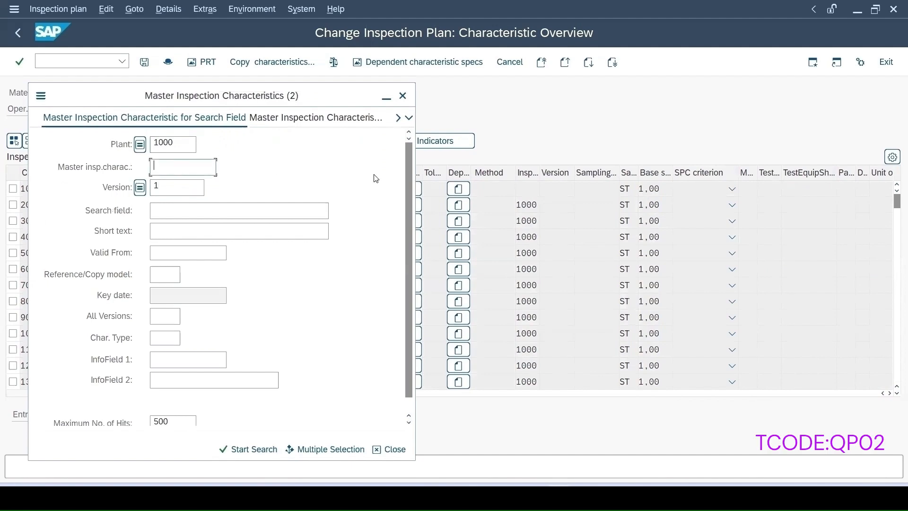
pyautogui.write('T2')
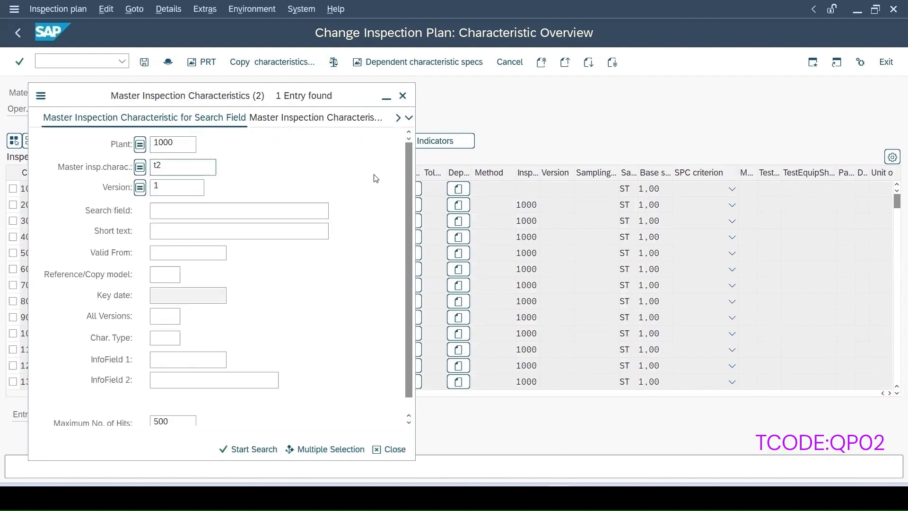
pyautogui.press('Return')
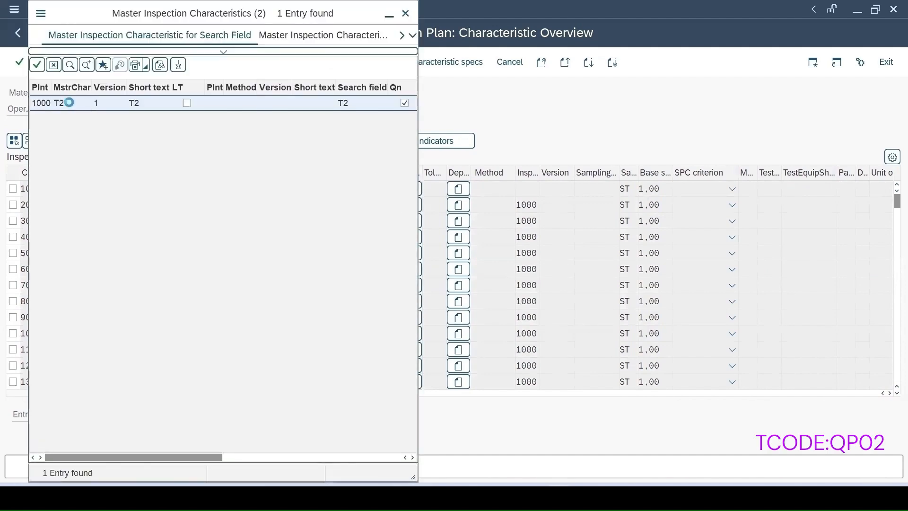
pyautogui.doubleClick(69, 102)
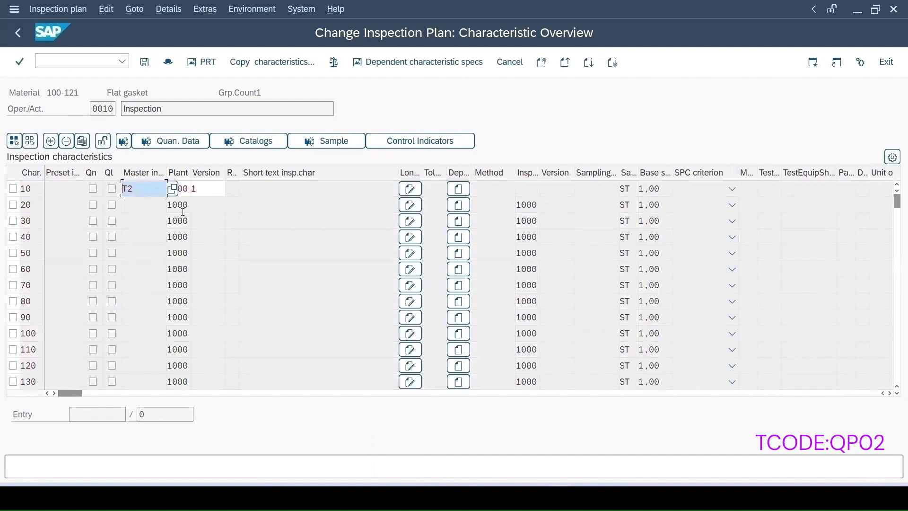
pyautogui.press('Return')
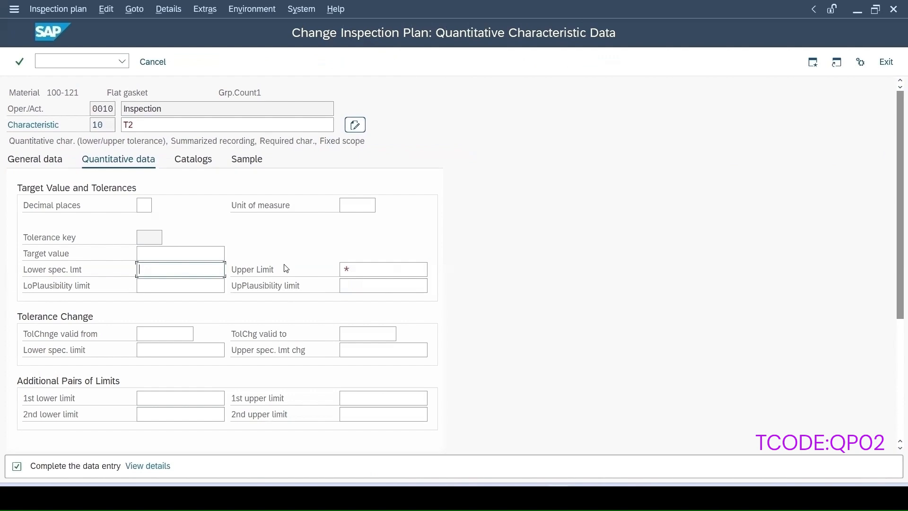
# Set characteristic T2's lower limit to 5 and upper limit to 7, and assign sampling procedure FIX2-0.
pyautogui.press('Tab')
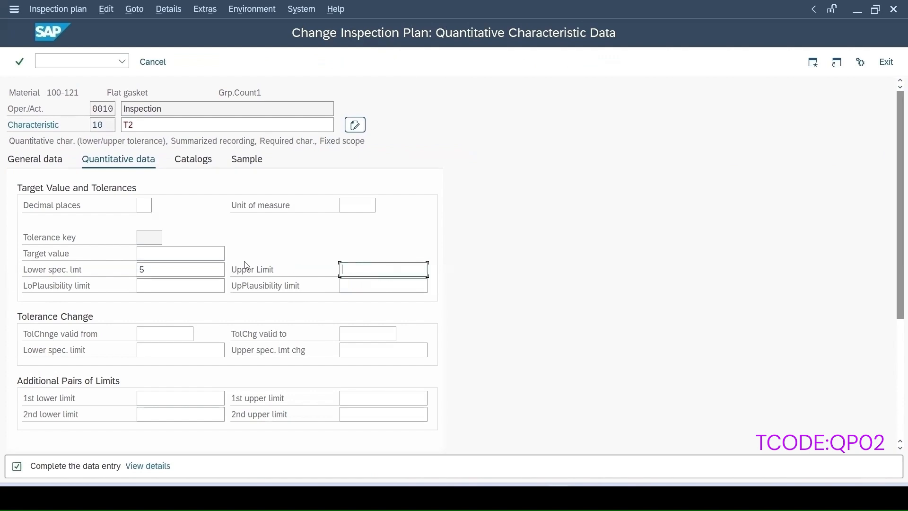
pyautogui.press('Return')
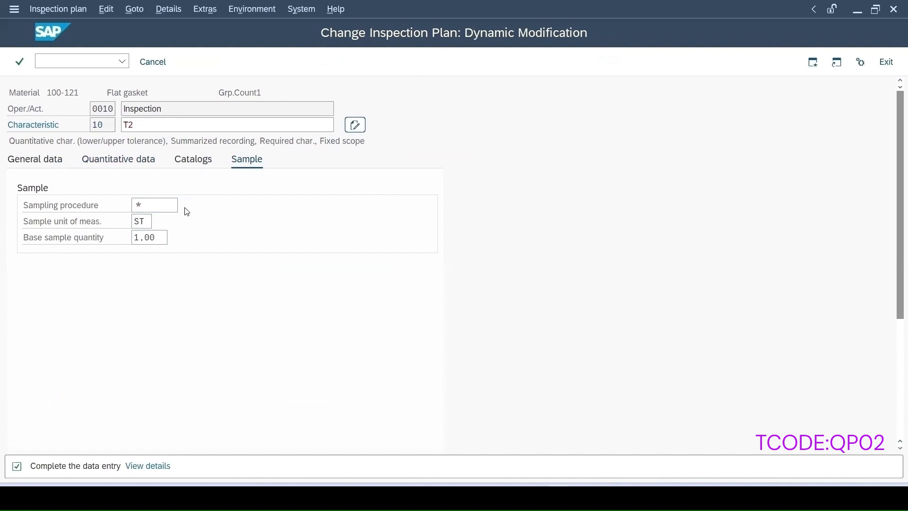
pyautogui.click(183, 206)
pyautogui.doubleClick(239, 245)
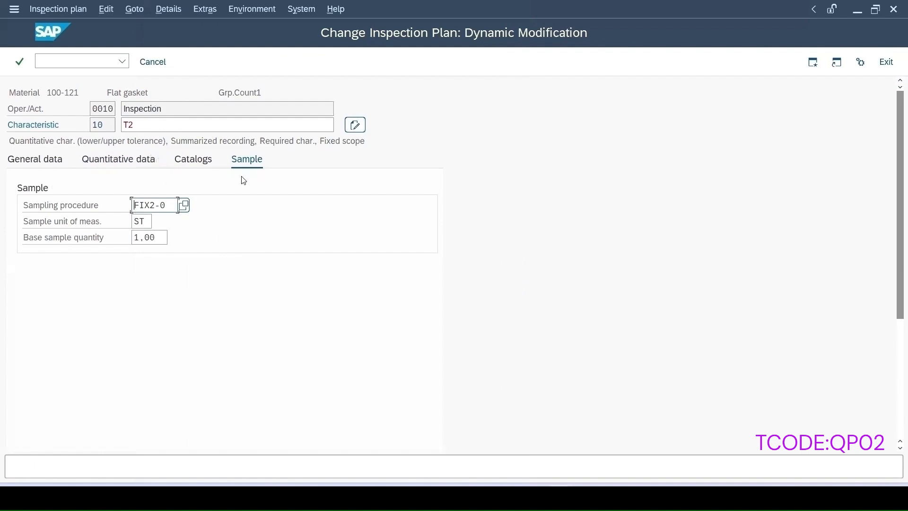
pyautogui.press('Return')
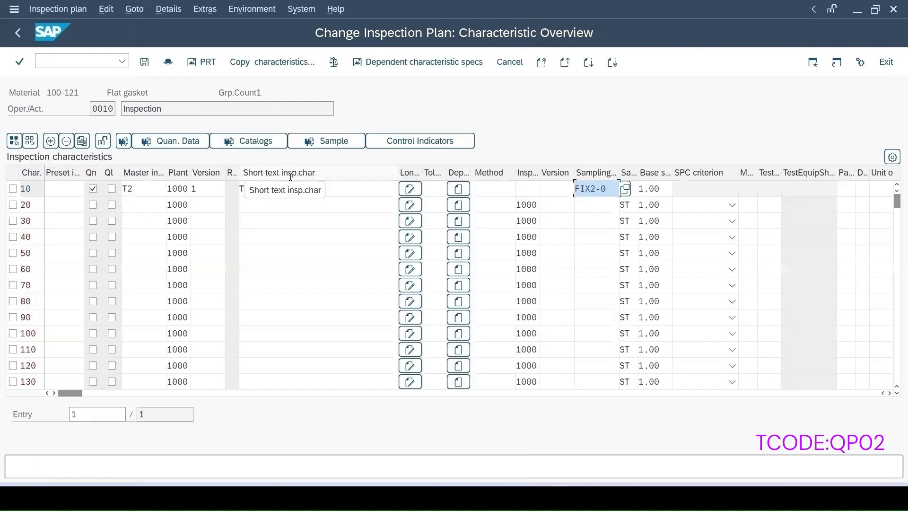
# Check and accept the control indicators of characteristic T2 and save the inspection plan.
pyautogui.click(13, 188)
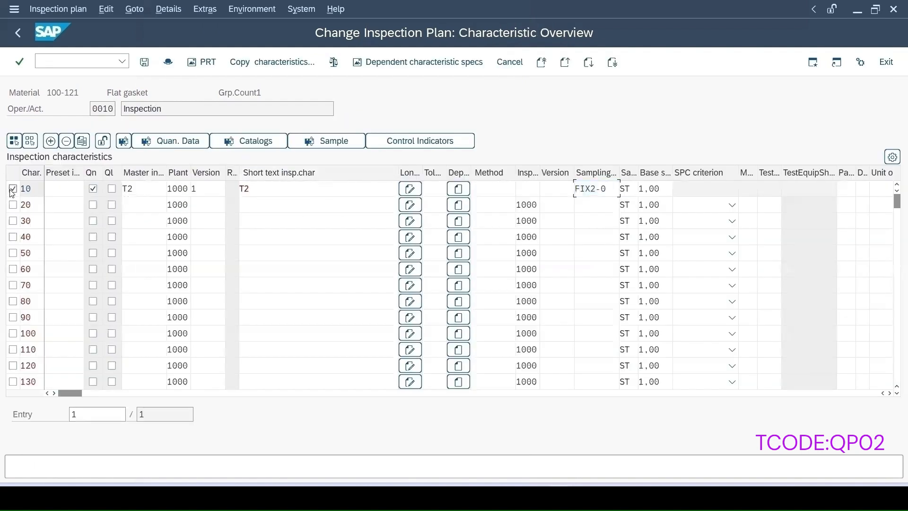
pyautogui.click(404, 142)
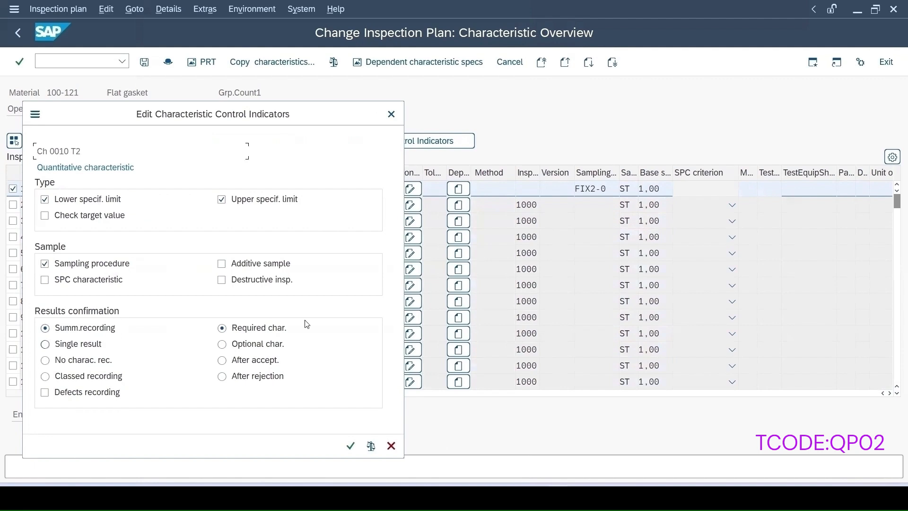
pyautogui.click(349, 445)
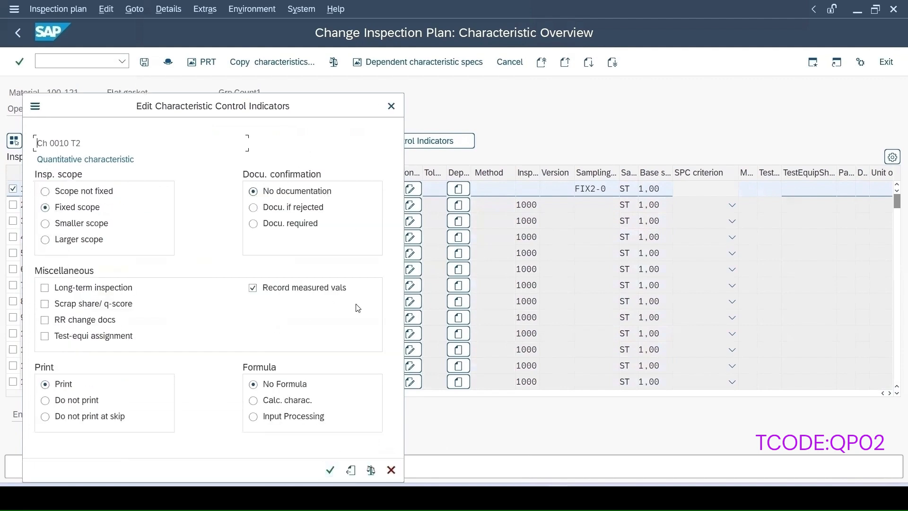
pyautogui.click(330, 470)
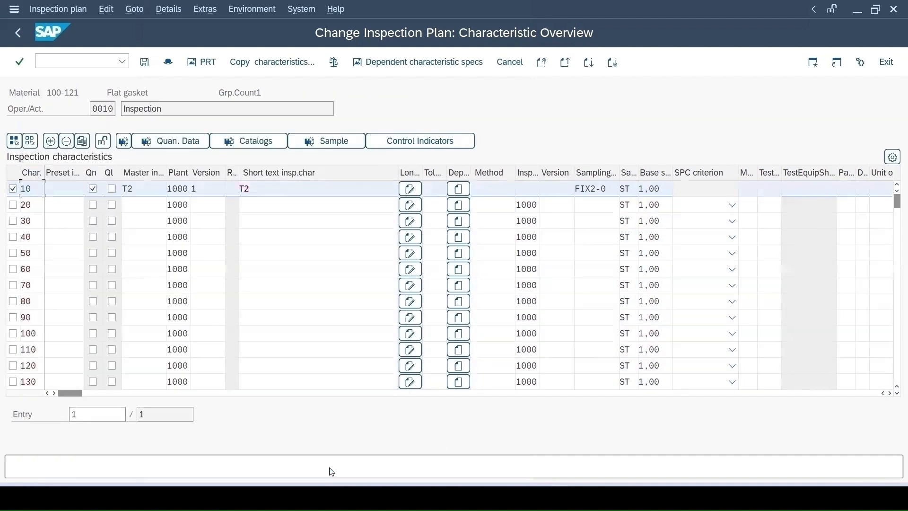
pyautogui.click(145, 62)
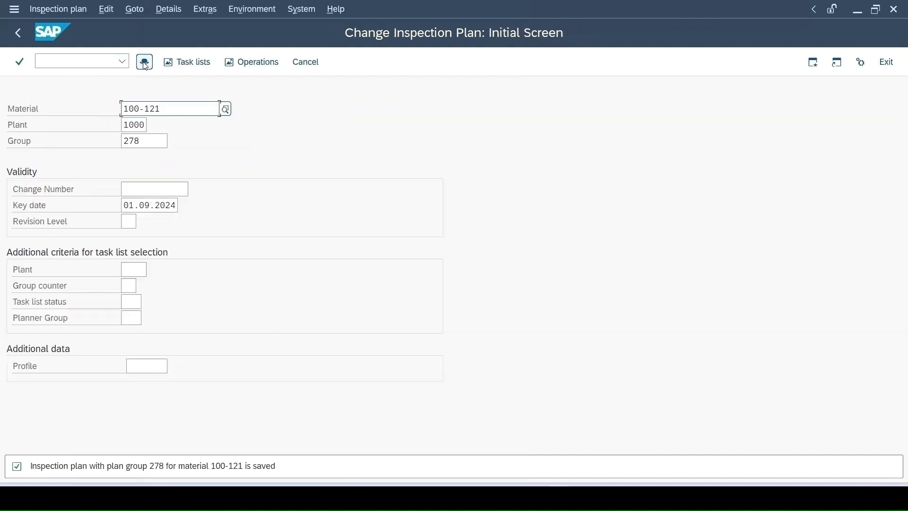
# Open the basic data of cost center 4280 in controlling area 1000 with transaction KS02.
pyautogui.click(66, 62)
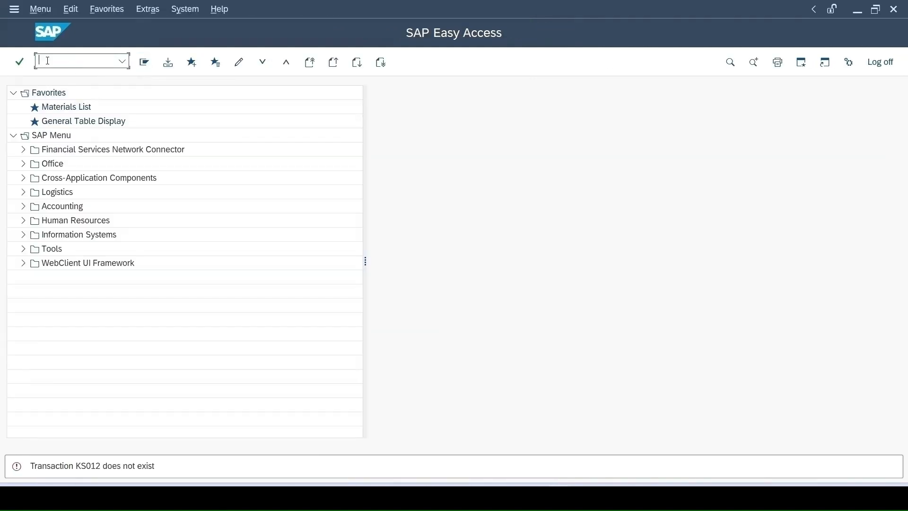
pyautogui.write('KS01')
pyautogui.press('Return')
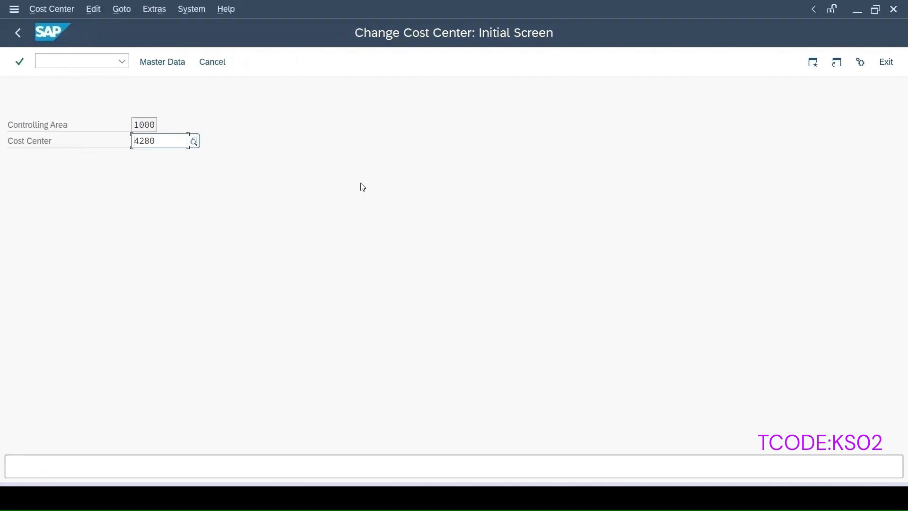
pyautogui.press('Return')
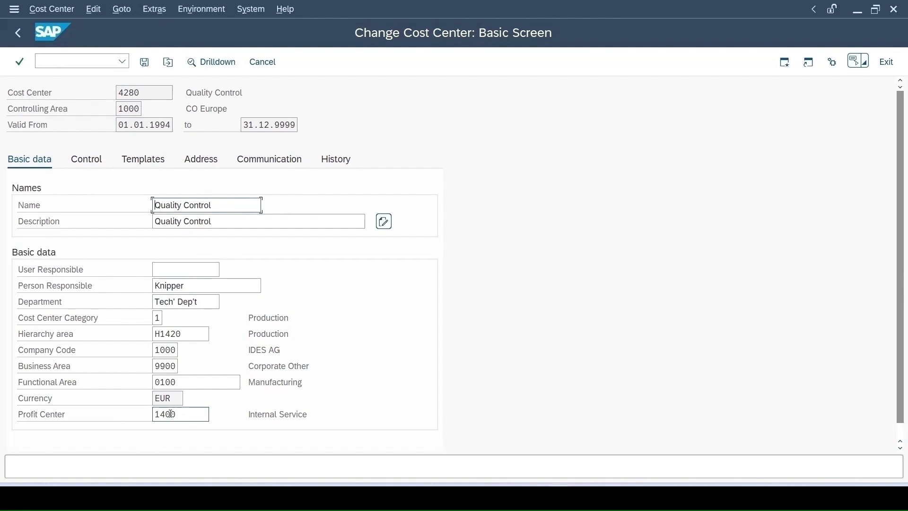
# Start a manual inspection lot with QA01 for material 100-121, plant 1000, origin 89, with a lot quantity of 20.
pyautogui.write('a')
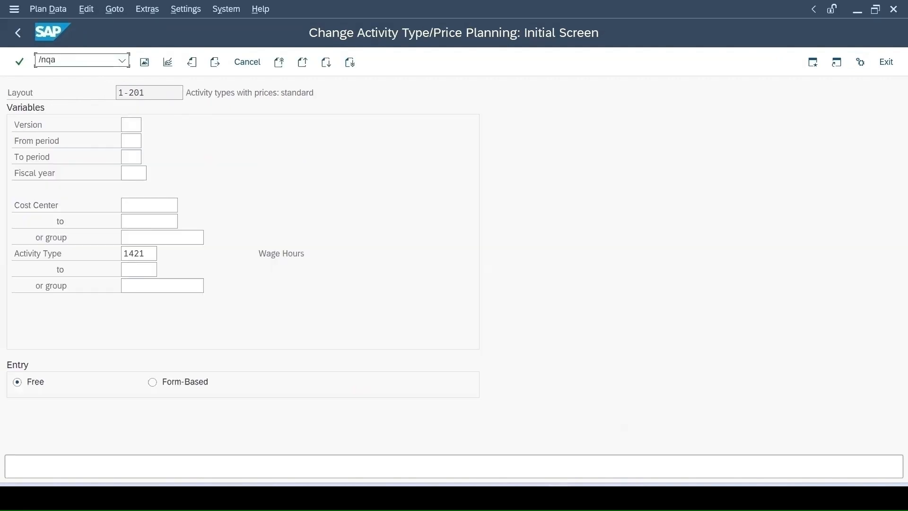
pyautogui.write('01')
pyautogui.press('Return')
pyautogui.write('89')
pyautogui.press('Return')
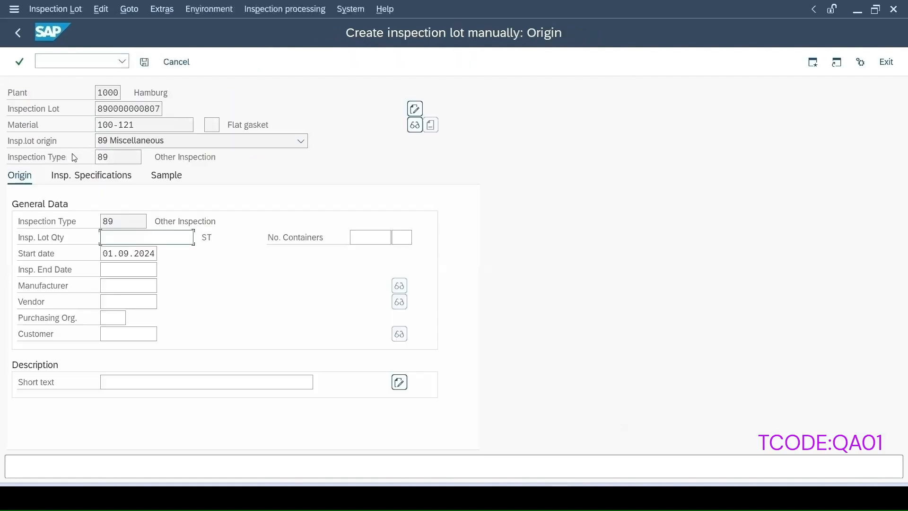
pyautogui.write('20')
pyautogui.press('Return')
pyautogui.press('Return')
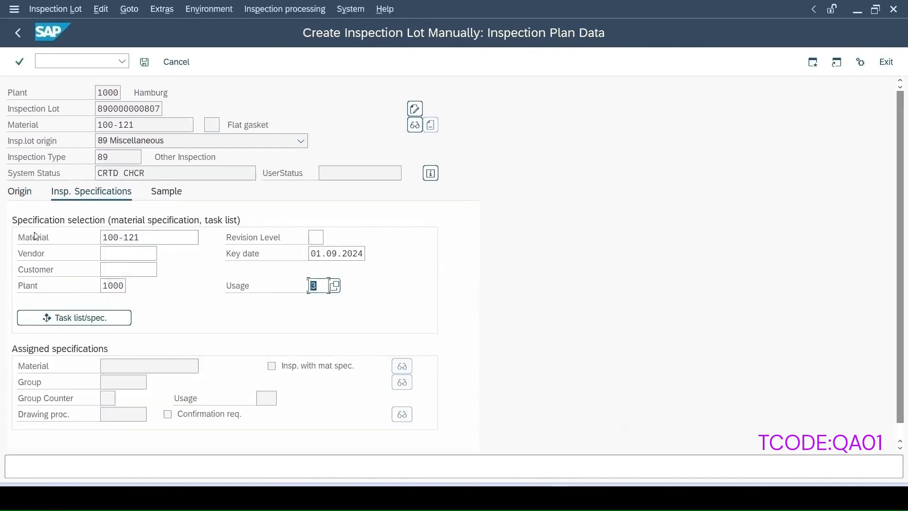
# Assign the inspection plan with usage 5 to the lot, calculate its sample size and save the lot.
pyautogui.write('5')
pyautogui.click(75, 323)
pyautogui.click(158, 194)
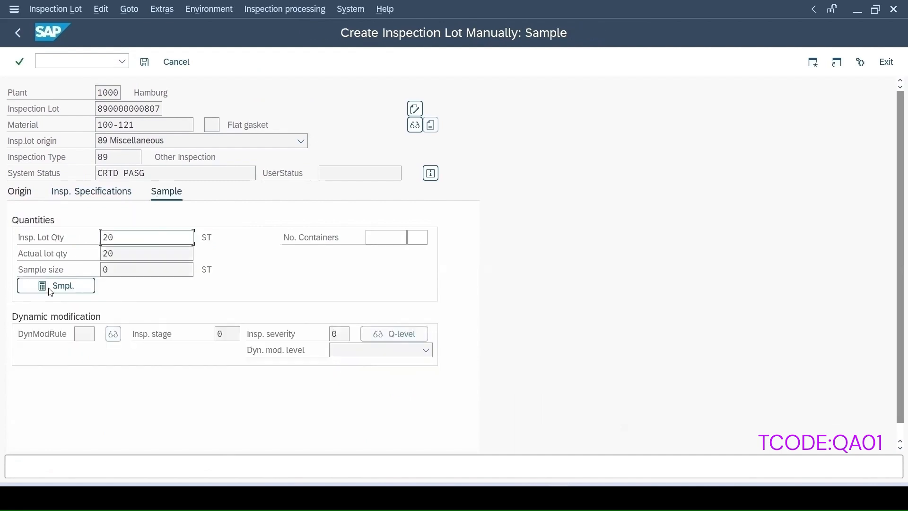
pyautogui.click(61, 288)
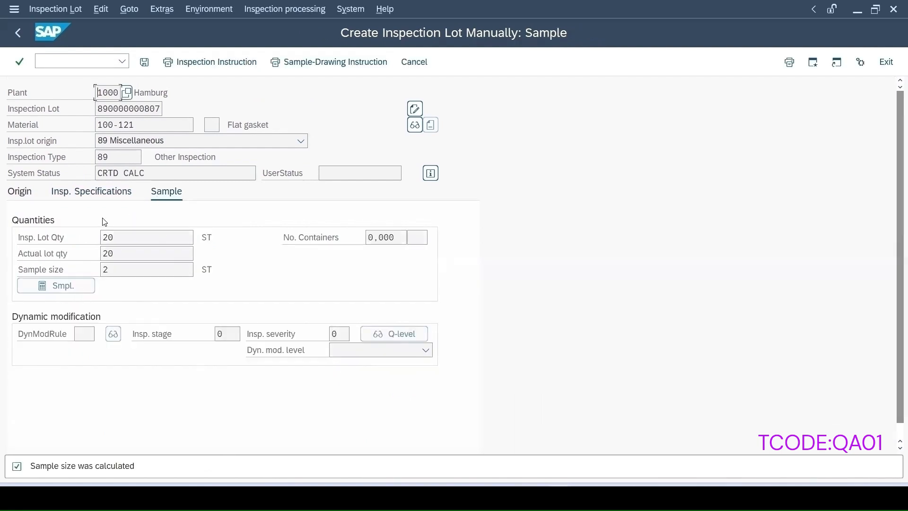
pyautogui.click(144, 62)
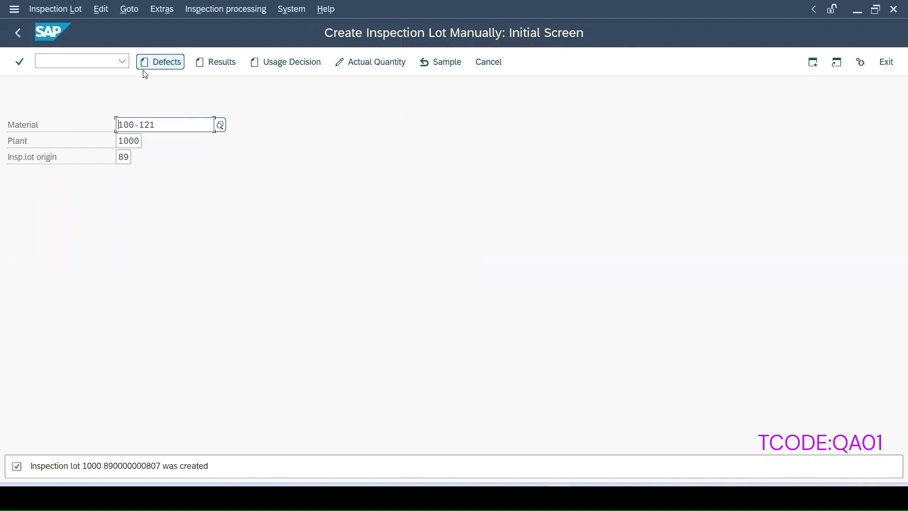
# Open results recording for the new inspection lot and enter and valuate result 6 for characteristic T2.
pyautogui.click(233, 62)
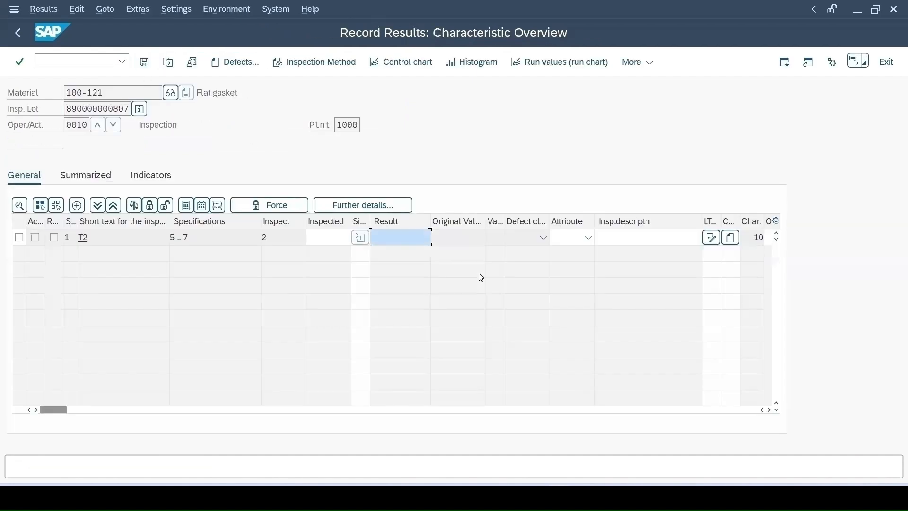
pyautogui.click(359, 238)
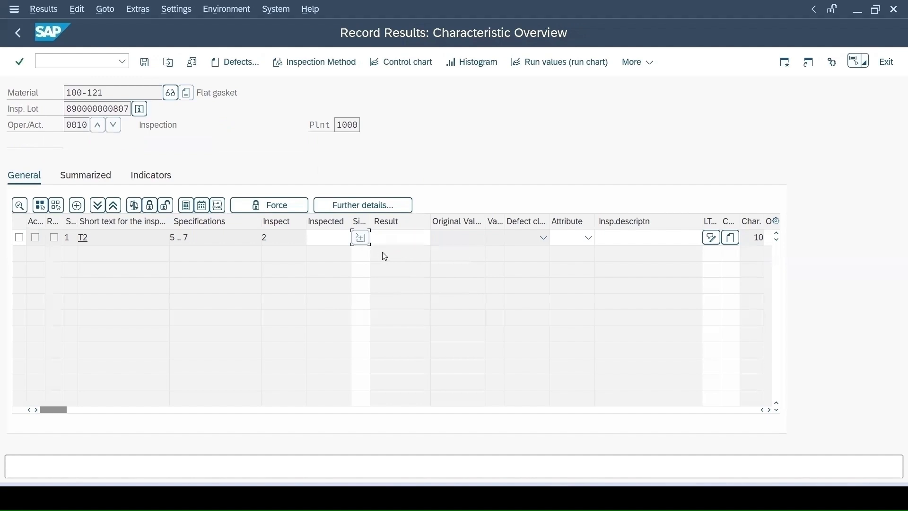
pyautogui.click(380, 237)
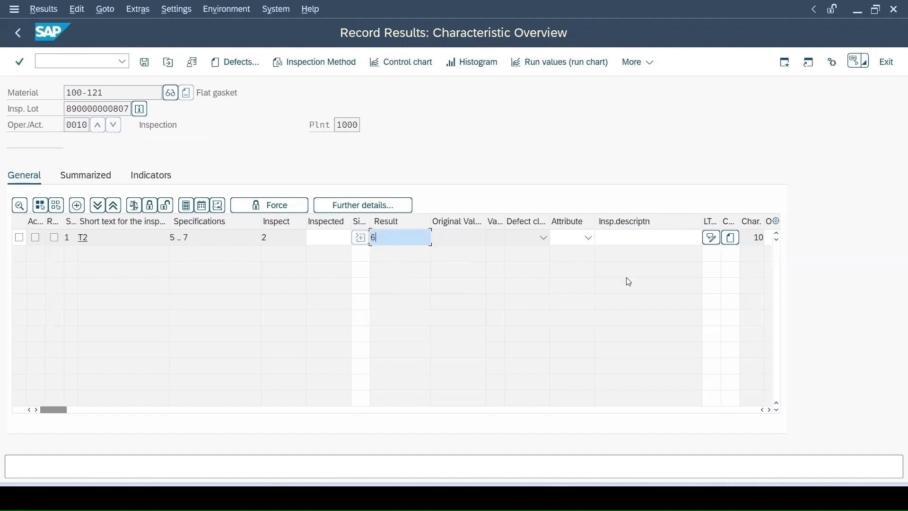
pyautogui.write('6')
pyautogui.press('Return')
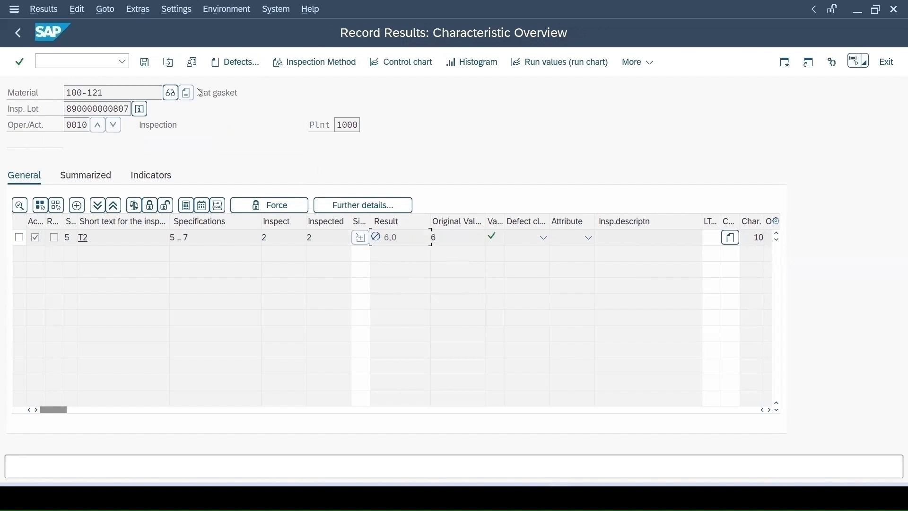
# Save the results, recording activity times of 11 MIN for Machine and 11 MIN for Labor at work center WCTEST.
pyautogui.click(144, 62)
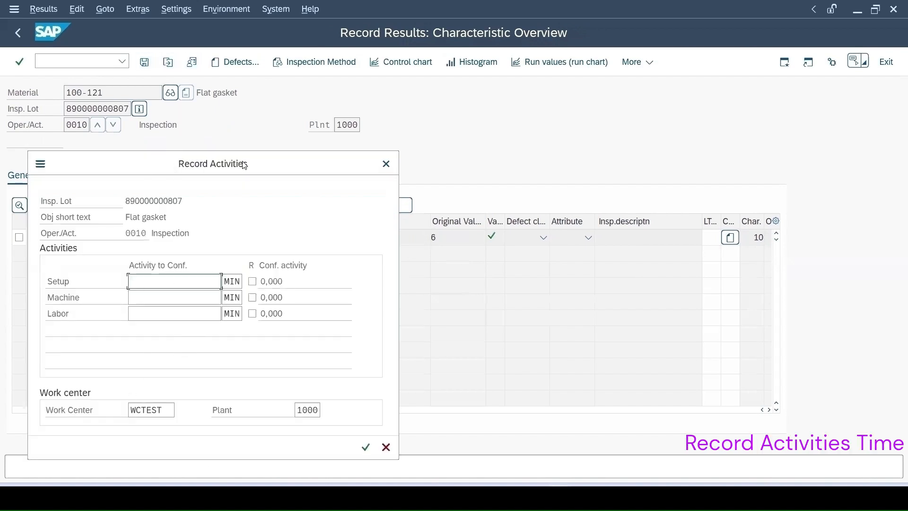
pyautogui.moveTo(243, 164); pyautogui.dragTo(577, 108)
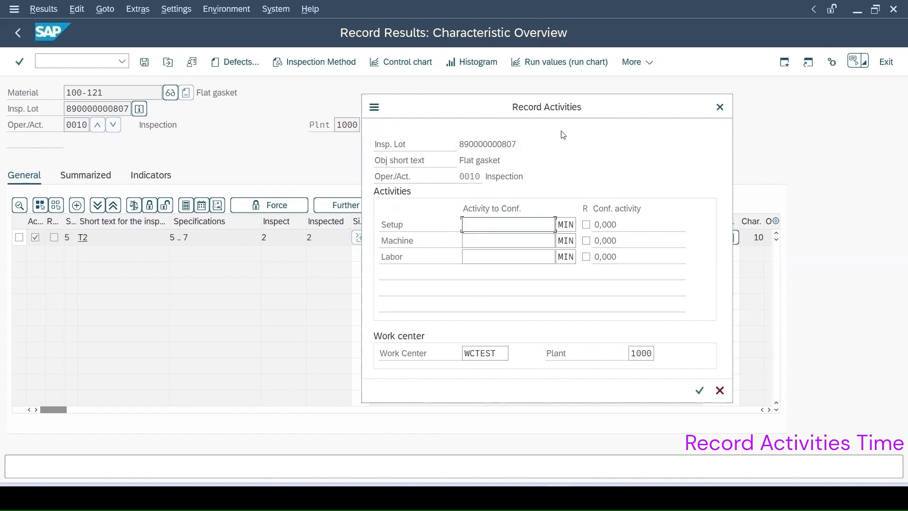
pyautogui.click(468, 238)
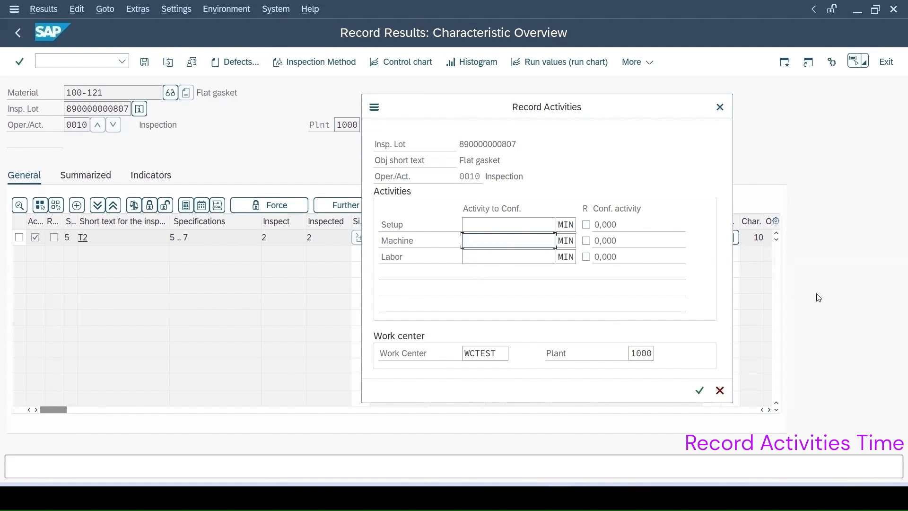
pyautogui.write('11')
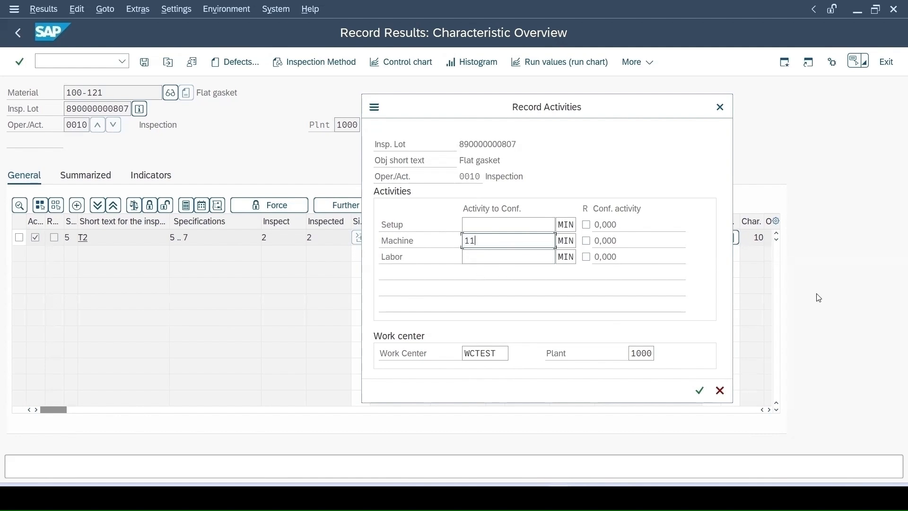
pyautogui.click(477, 254)
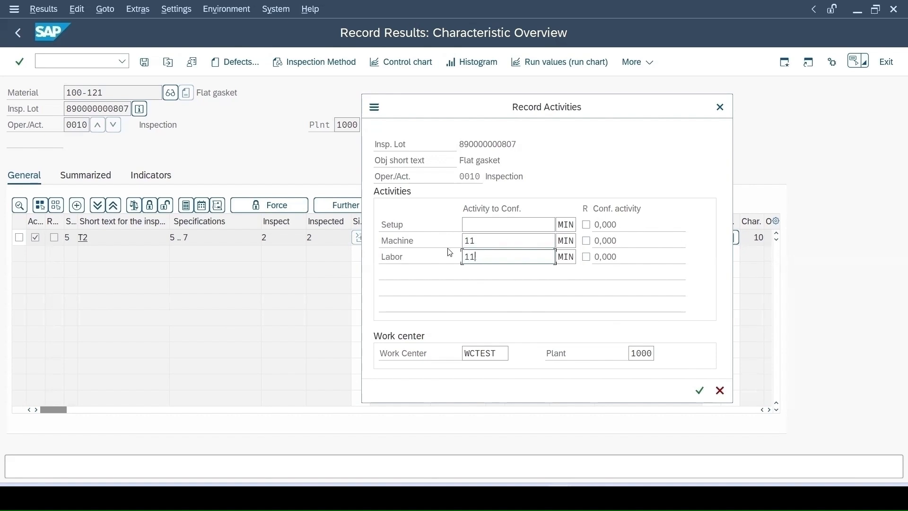
pyautogui.click(700, 390)
pyautogui.click(700, 390)
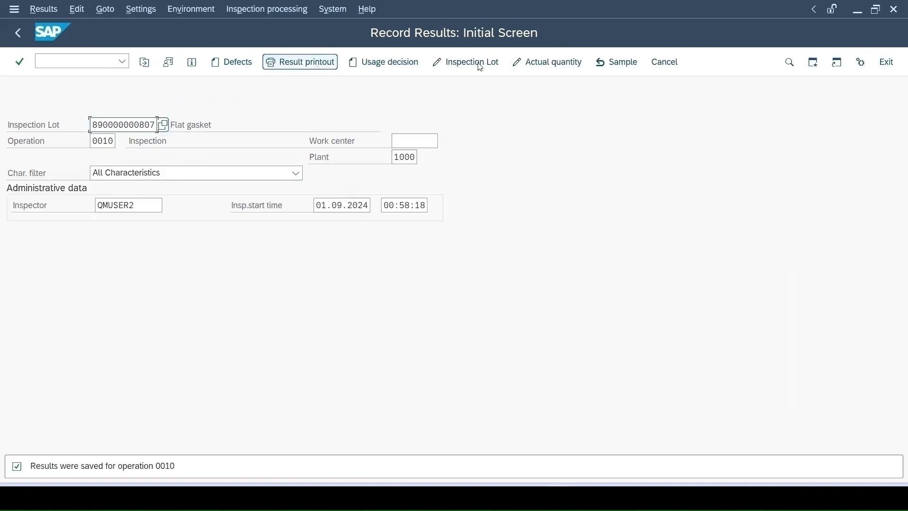
# Open the usage decision for the inspection lot and enter UD code A (Accept).
pyautogui.click(375, 63)
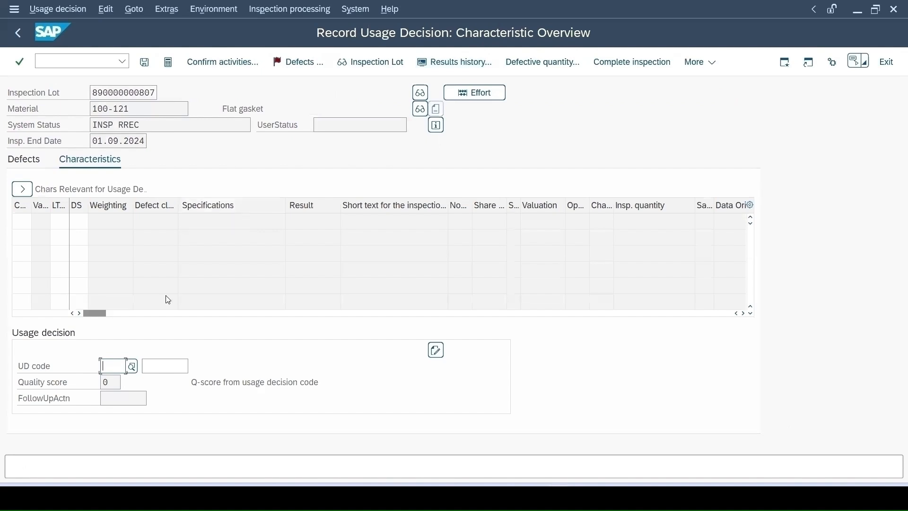
pyautogui.press('F4')
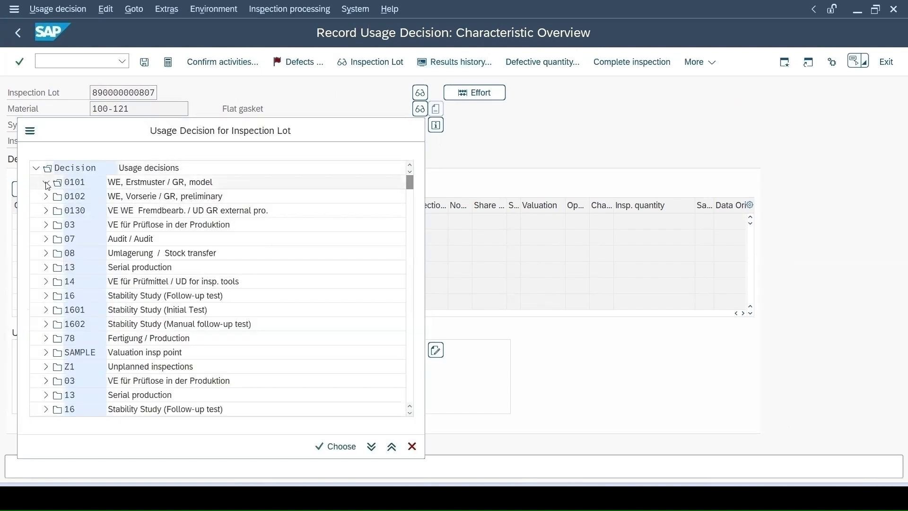
pyautogui.click(46, 182)
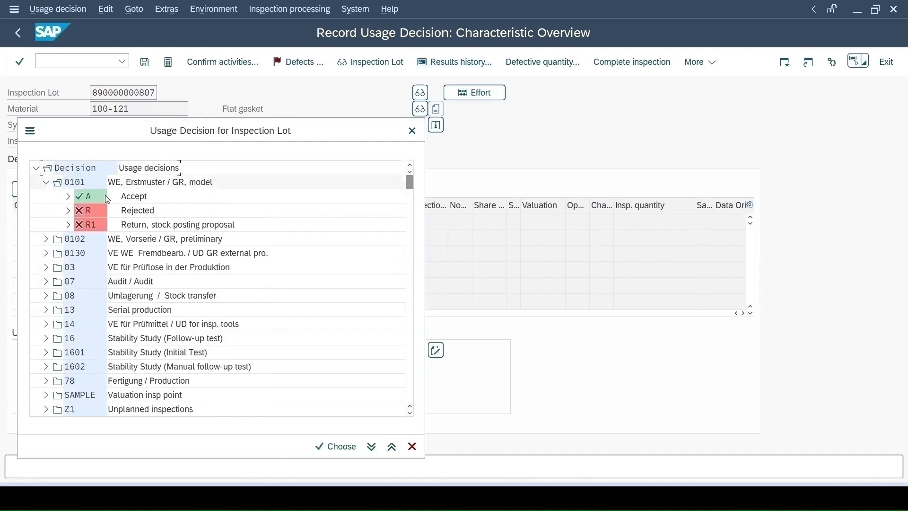
pyautogui.click(136, 202)
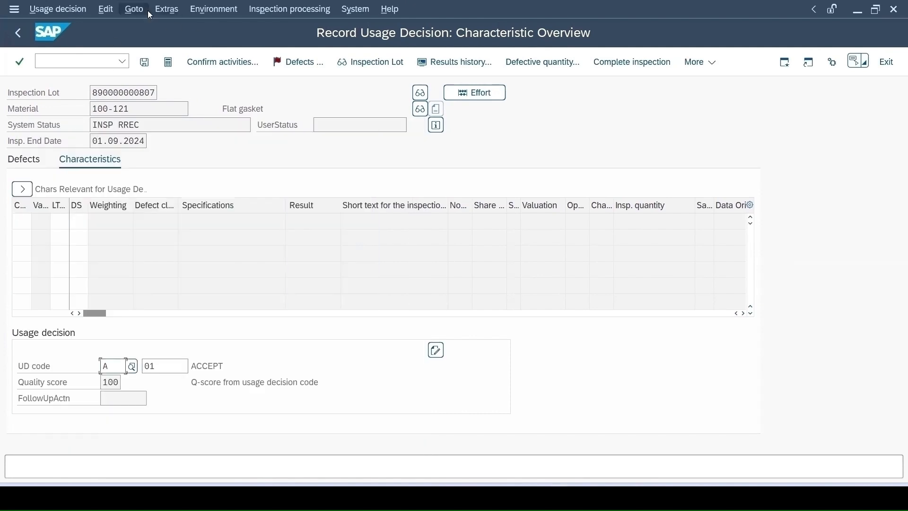
pyautogui.press('Return')
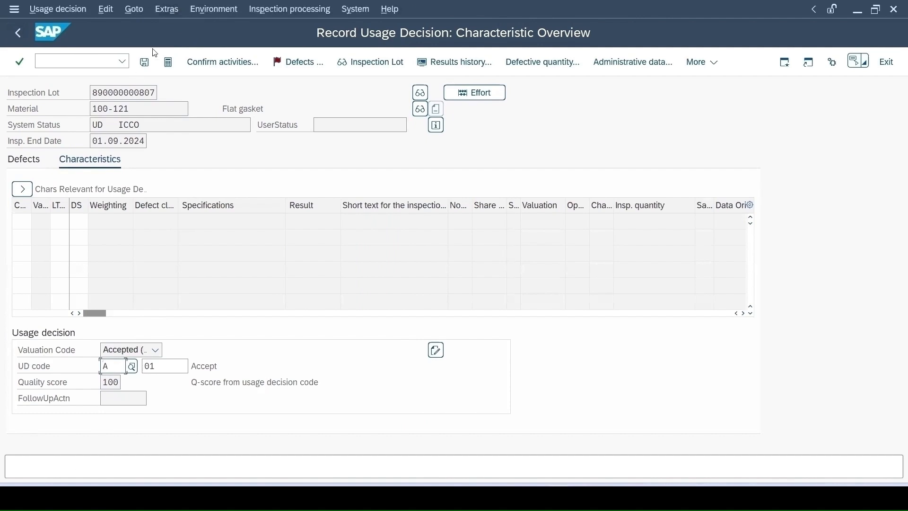
# Display the cost report of the lot's QM order, return to the usage decision and save it.
pyautogui.click(164, 10)
pyautogui.moveTo(191, 221)
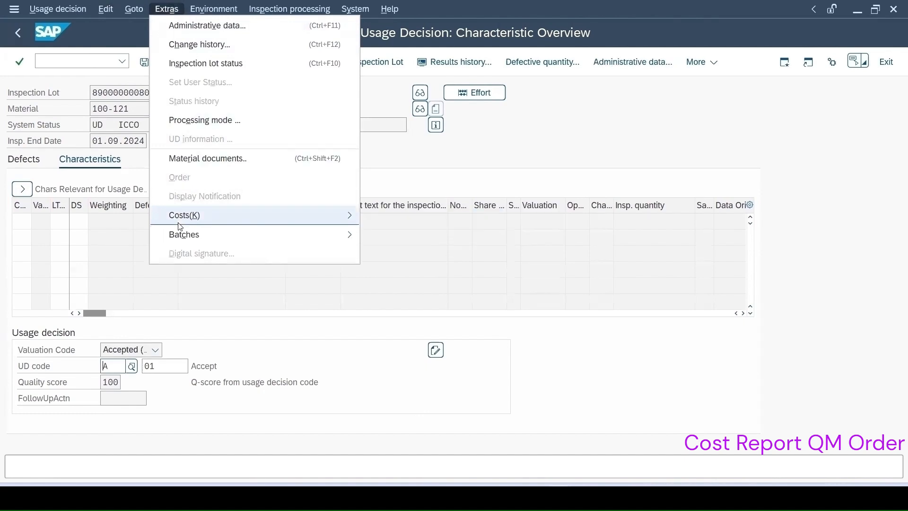
pyautogui.moveTo(180, 226)
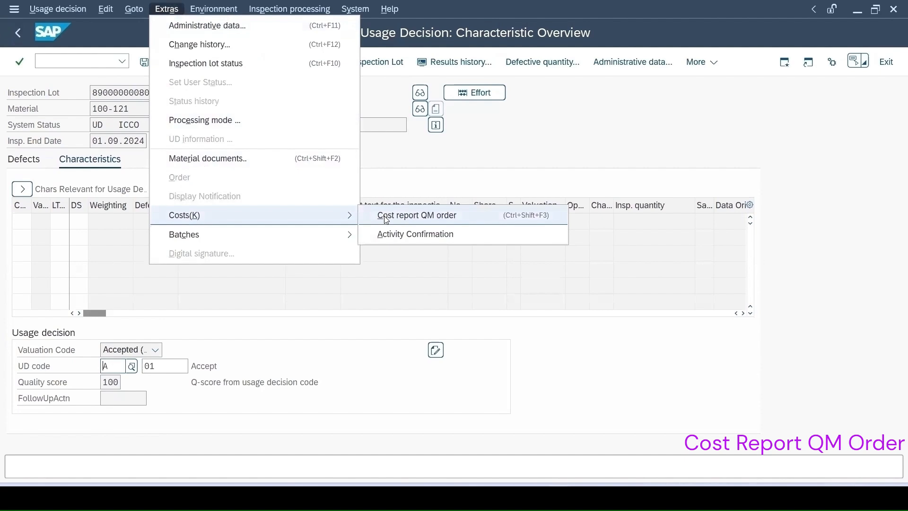
pyautogui.click(436, 222)
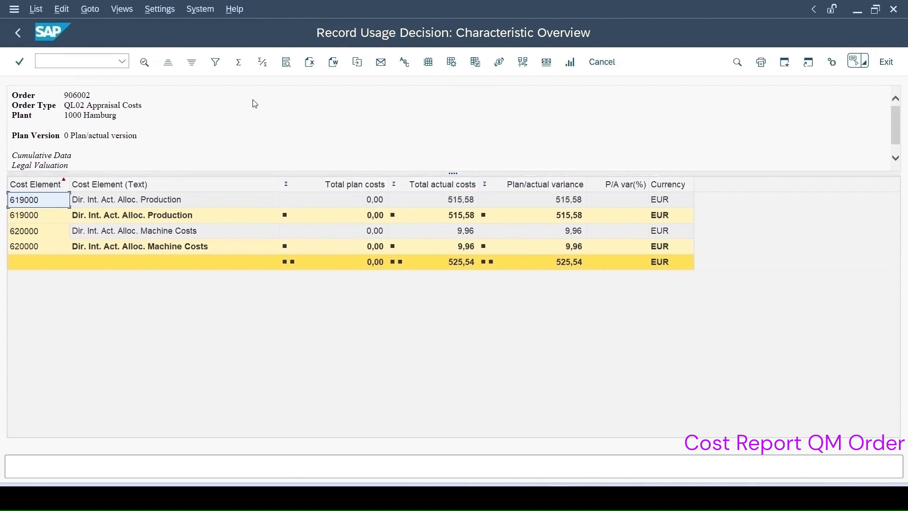
pyautogui.click(16, 34)
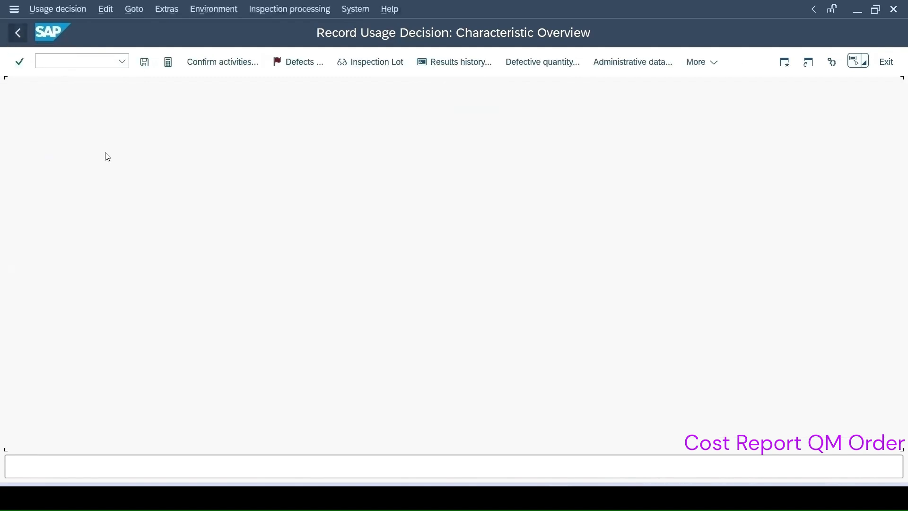
pyautogui.click(141, 63)
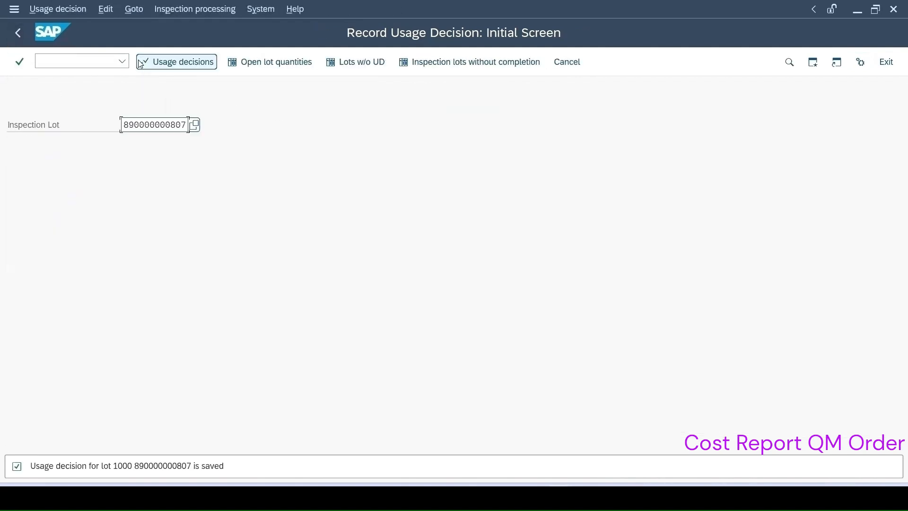
# Open the saved usage decision in change mode and display its QM order cost report.
pyautogui.hotkey('ctrl', '/')
pyautogui.write('/nqa')
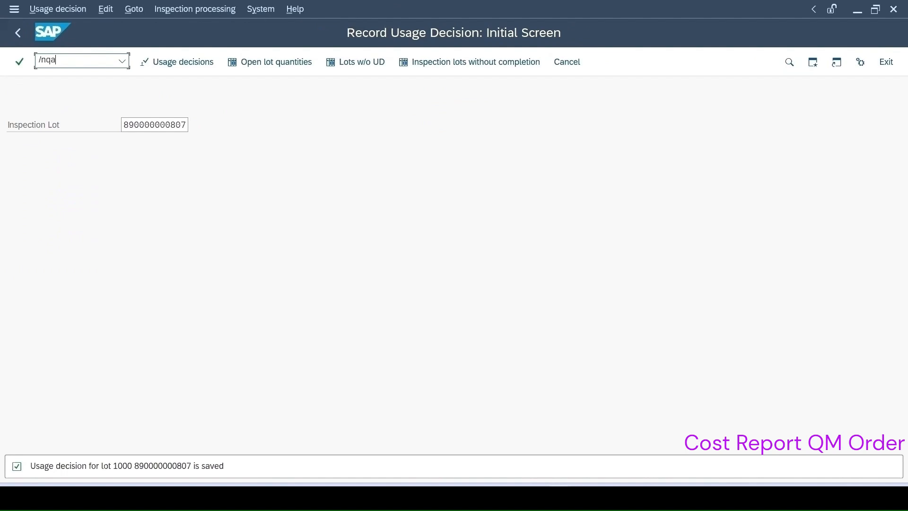
pyautogui.press('Return')
pyautogui.press('Return')
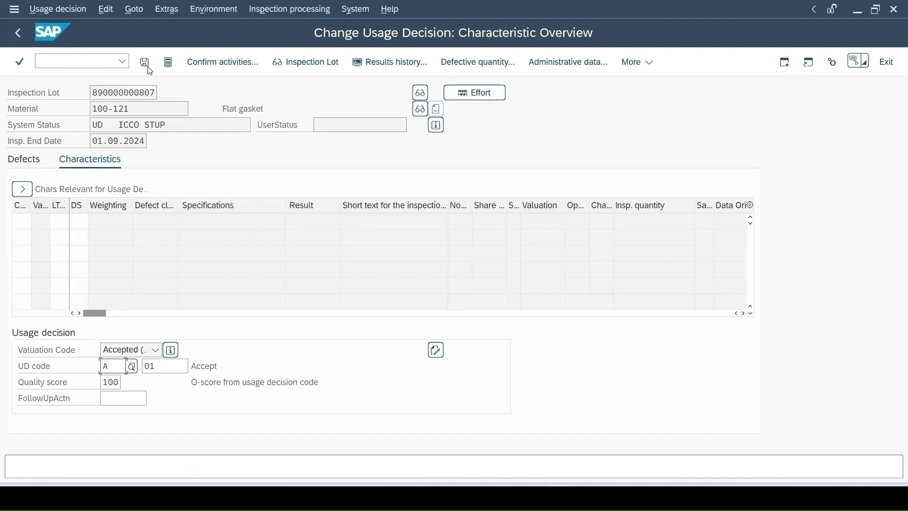
pyautogui.click(166, 9)
pyautogui.moveTo(251, 221)
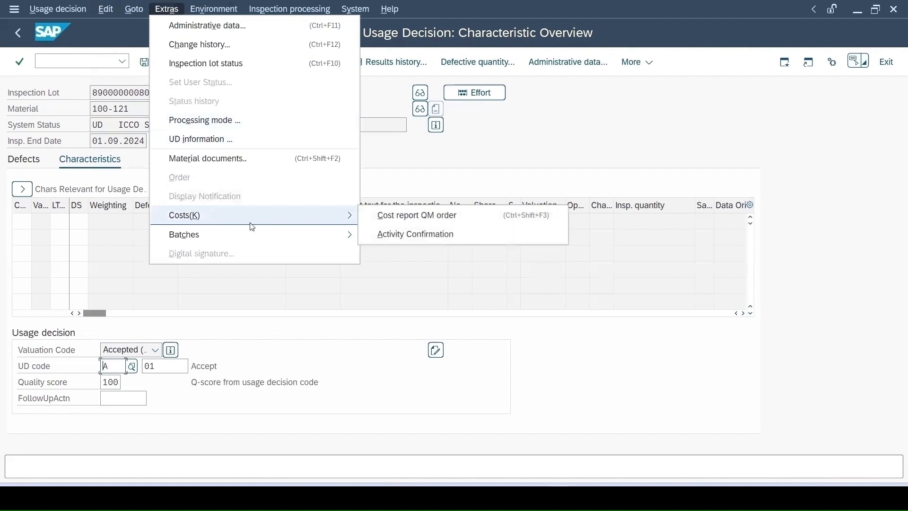
pyautogui.click(425, 225)
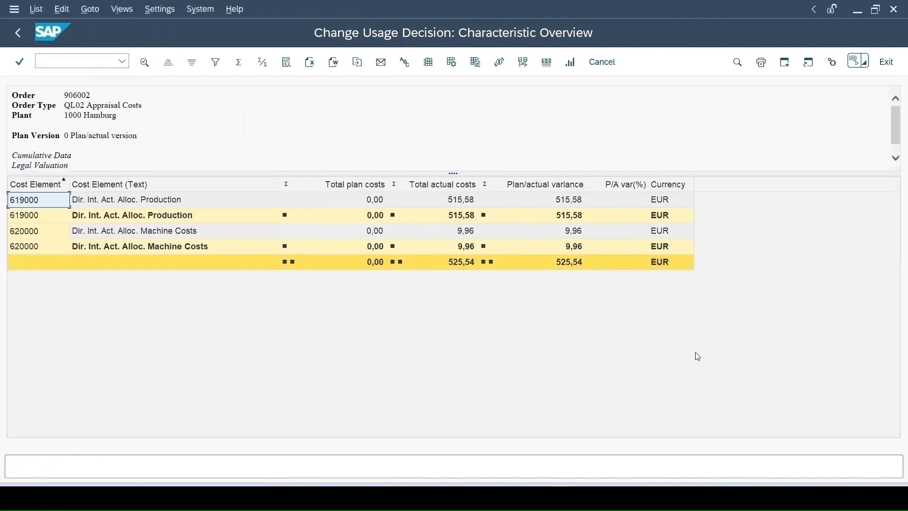
# Open the lot's usage decision in display mode and request the cost report for its QM order.
pyautogui.hotkey('ctrl', '/')
pyautogui.write('/nqa12')
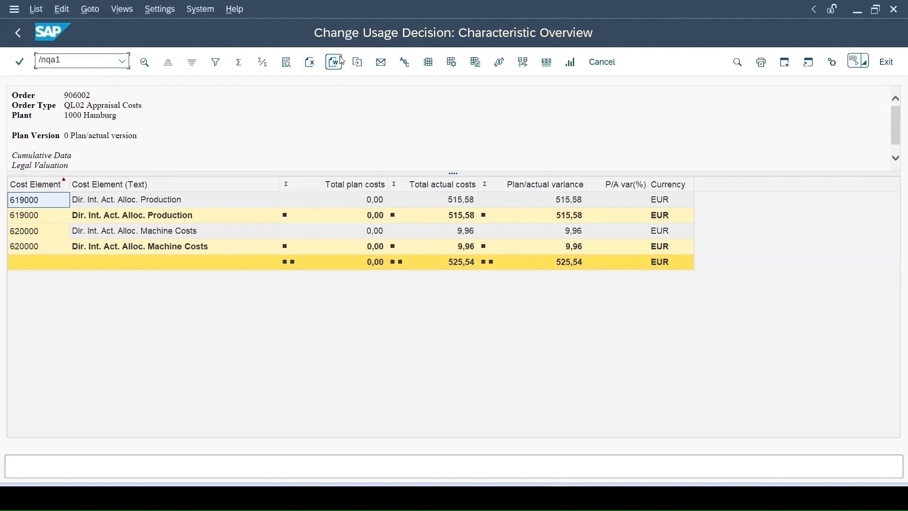
pyautogui.press('Return')
pyautogui.click(340, 62)
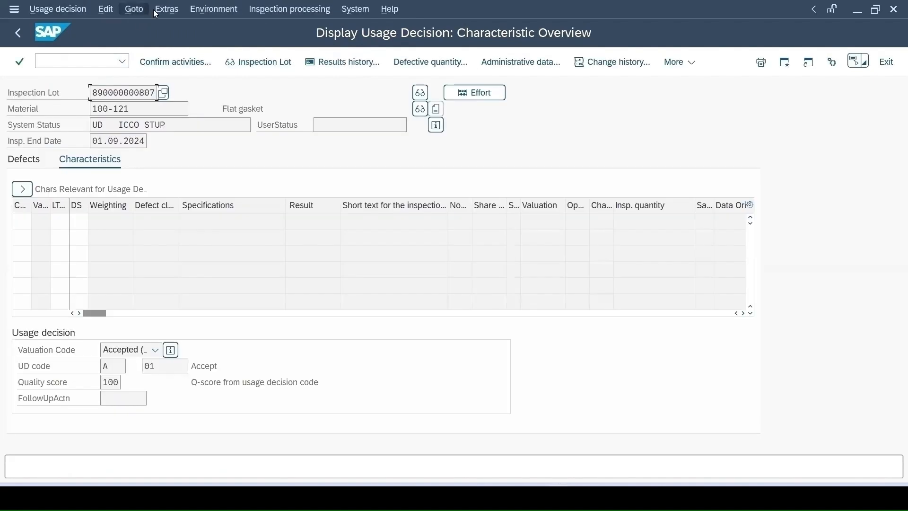
pyautogui.click(161, 10)
pyautogui.moveTo(196, 216)
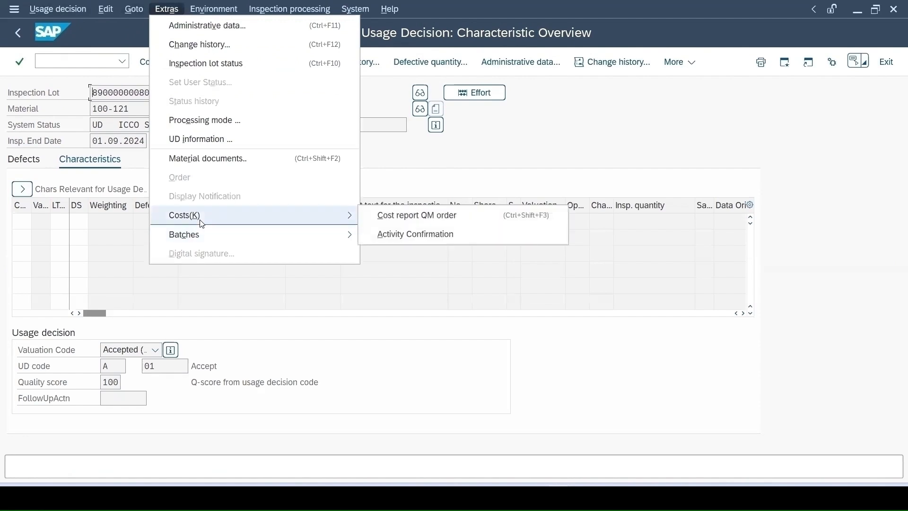
pyautogui.click(388, 220)
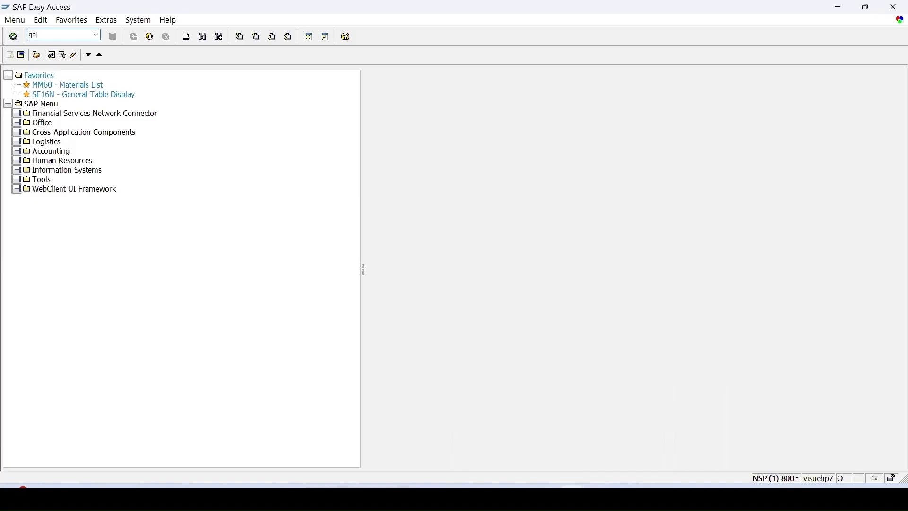
# List all inspection lots of plant 1000 with lot origin 89, regardless of usage decision.
pyautogui.press('Return')
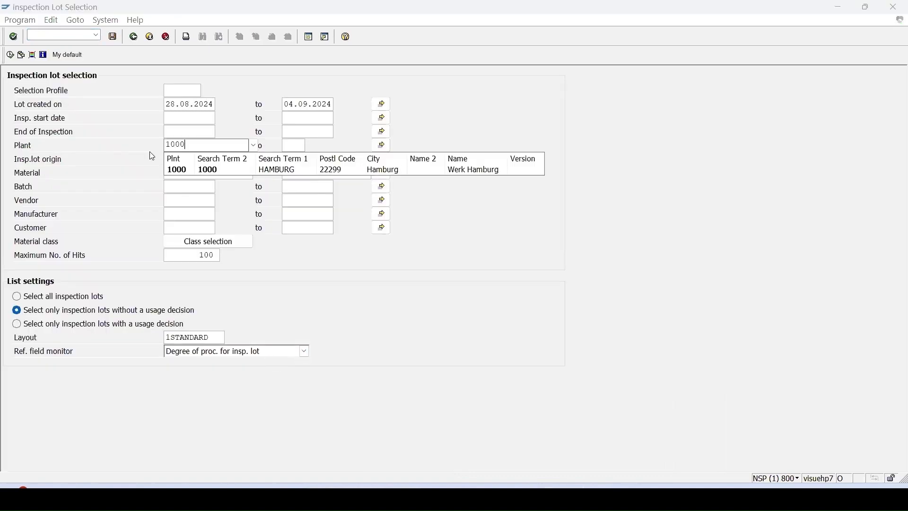
pyautogui.click(180, 169)
pyautogui.click(171, 160)
pyautogui.write('89')
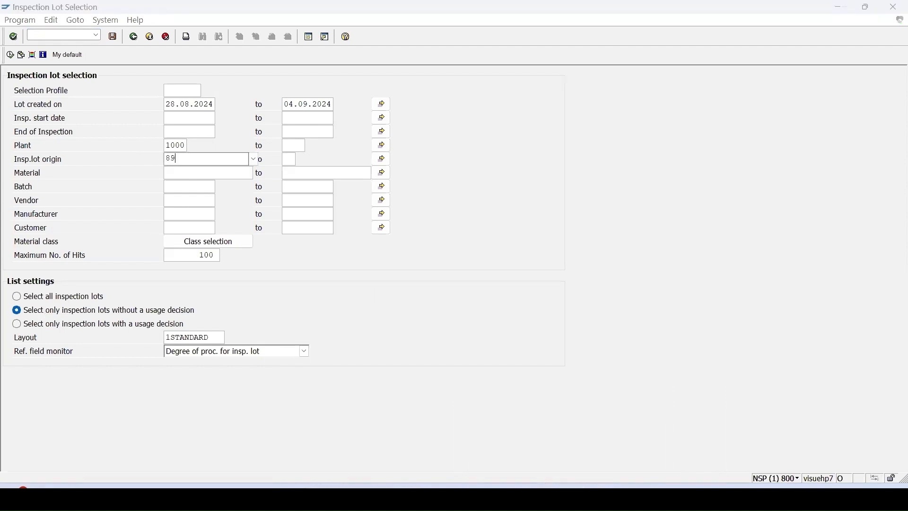
pyautogui.click(35, 297)
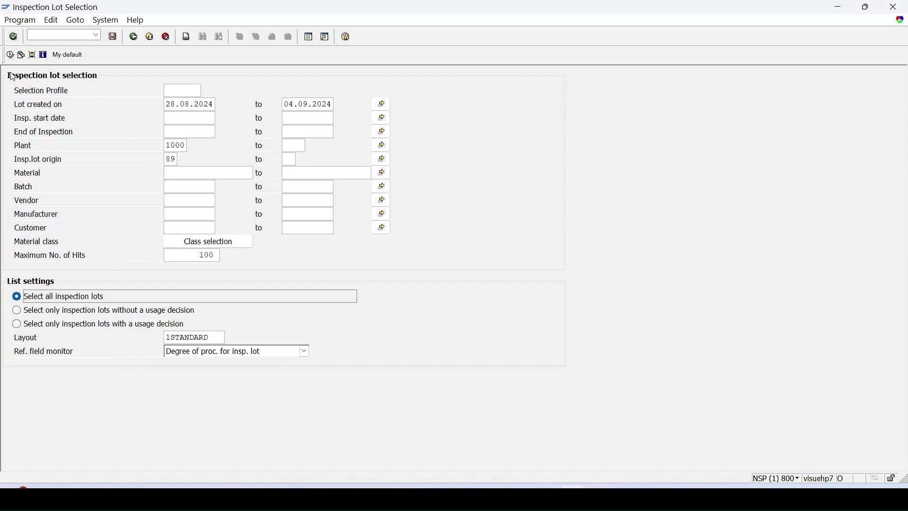
pyautogui.click(10, 55)
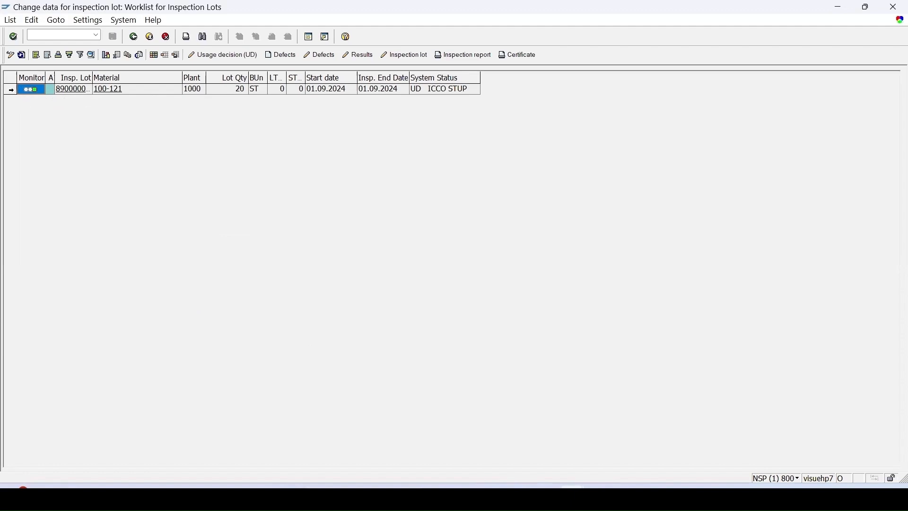
# Switch the worklist to display mode, open the results for the material 100-121 lot and view the activities overview.
pyautogui.click(10, 89)
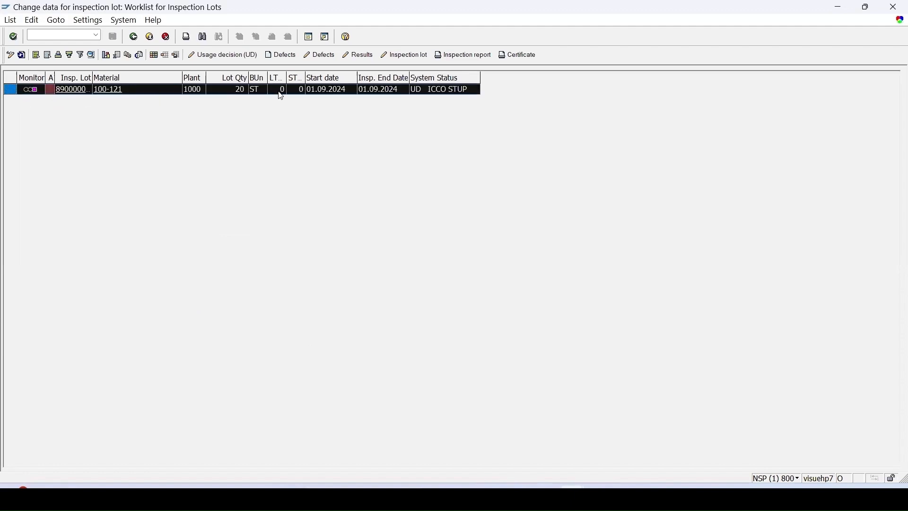
pyautogui.click(10, 56)
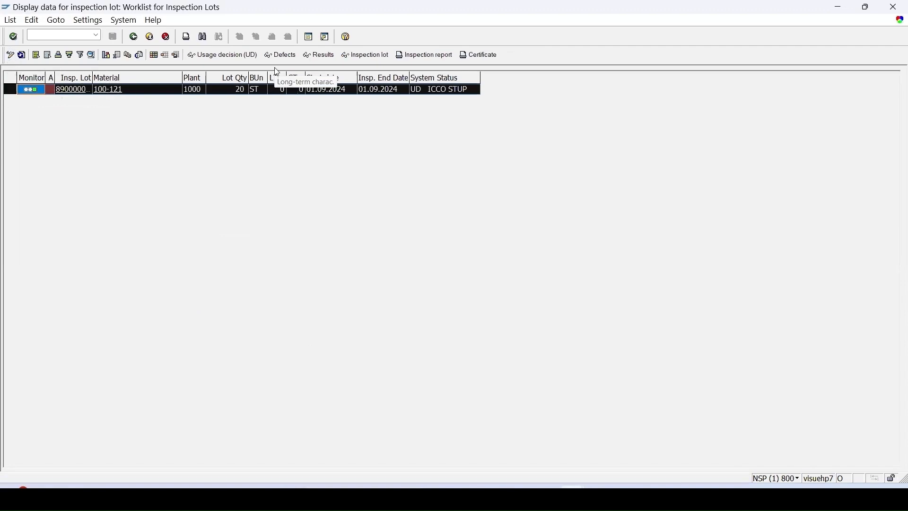
pyautogui.click(306, 55)
pyautogui.click(44, 20)
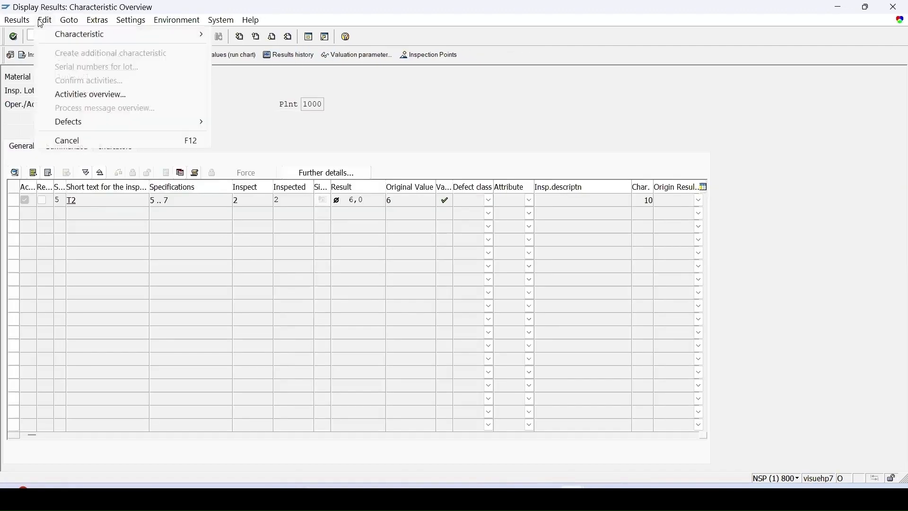
pyautogui.click(95, 95)
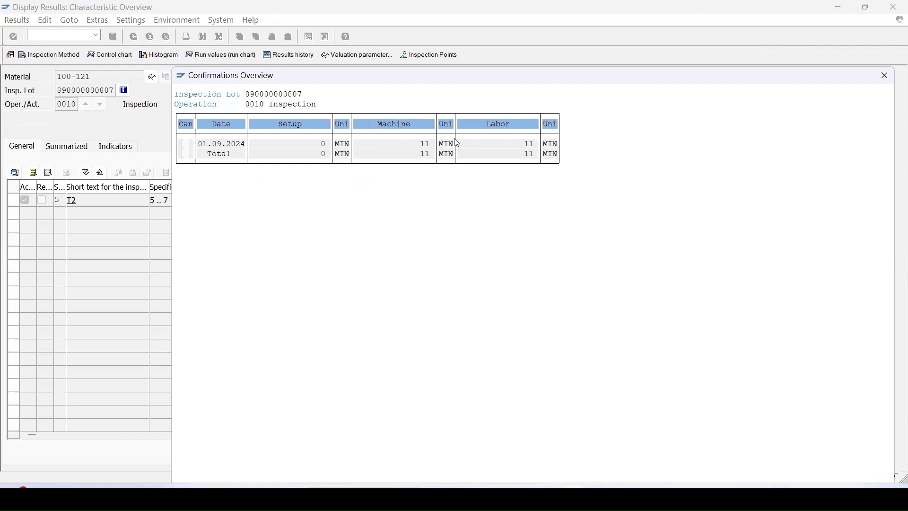
pyautogui.click(882, 75)
pyautogui.click(98, 21)
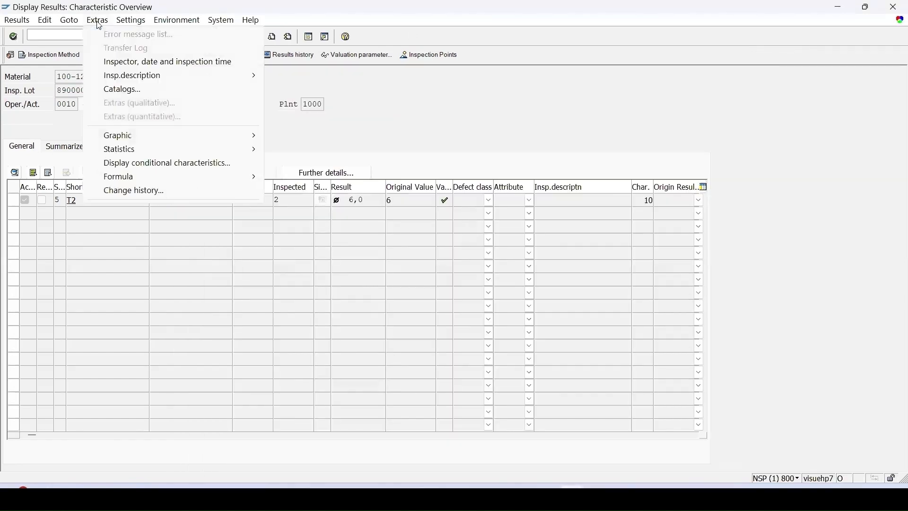
pyautogui.click(402, 138)
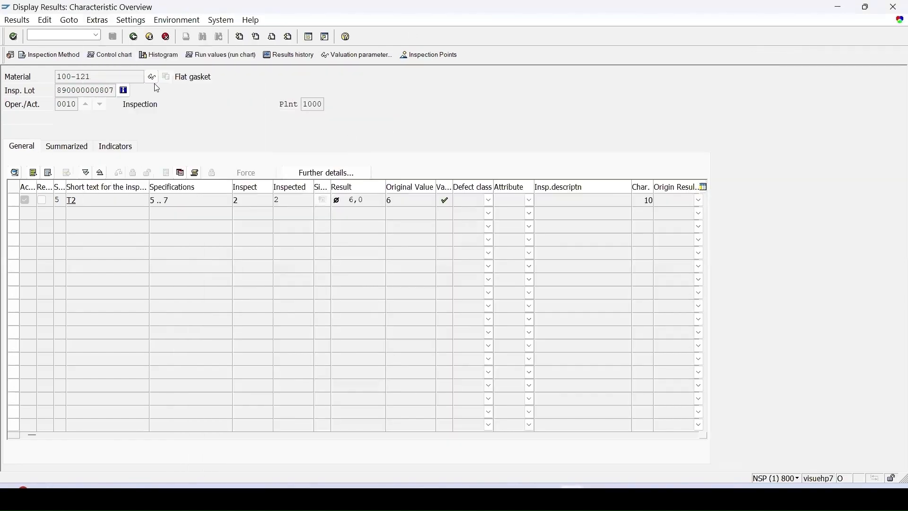
pyautogui.click(134, 36)
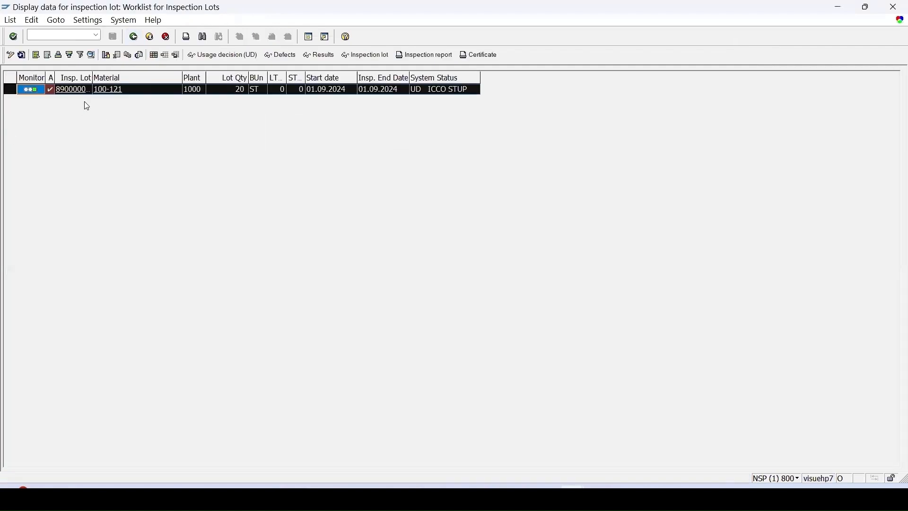
# Display the lot's usage decision and examine the confirmed activities for its inspection operation.
pyautogui.click(232, 59)
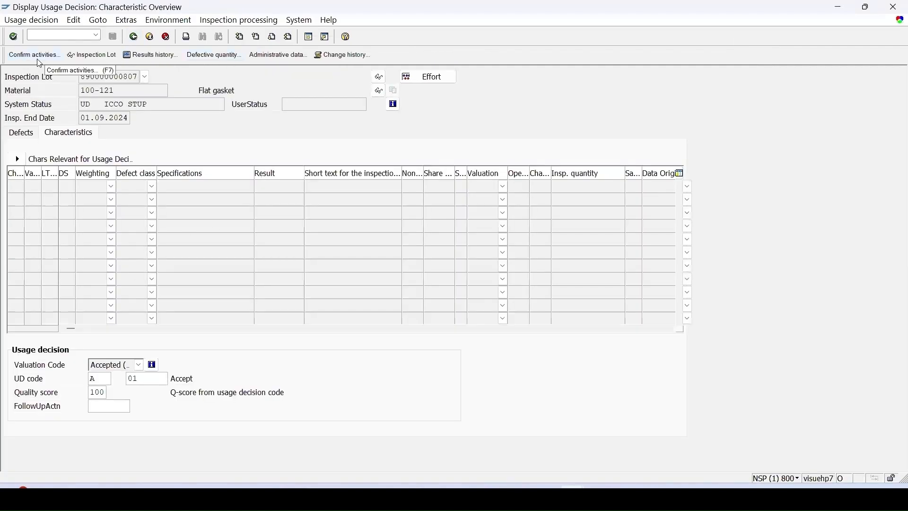
pyautogui.click(37, 58)
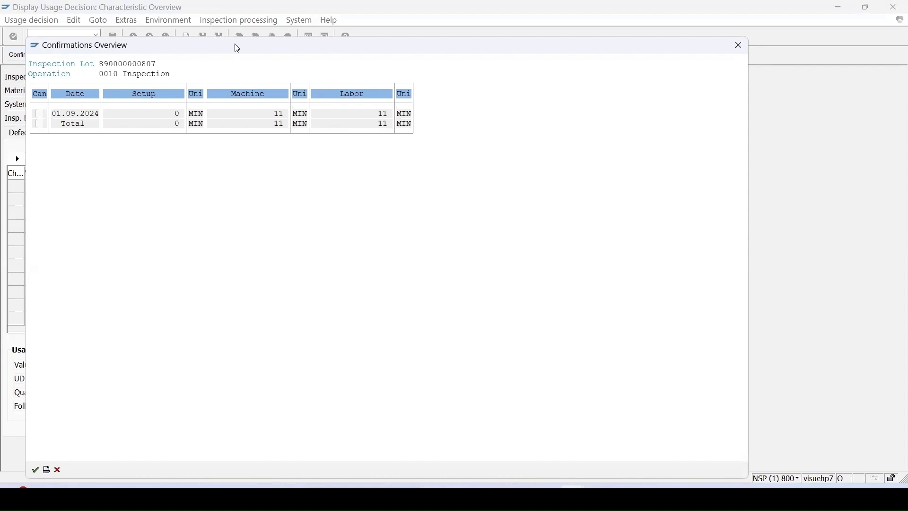
pyautogui.moveTo(237, 49); pyautogui.dragTo(307, 17)
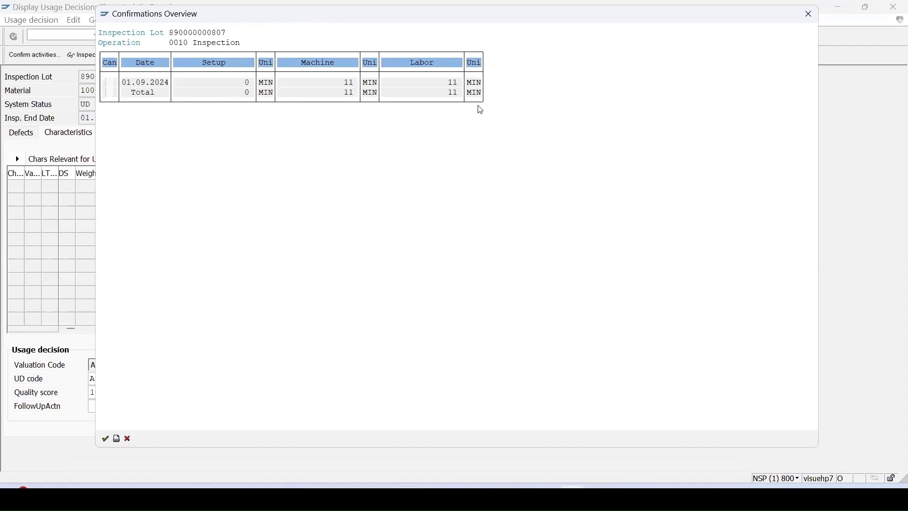
pyautogui.click(105, 438)
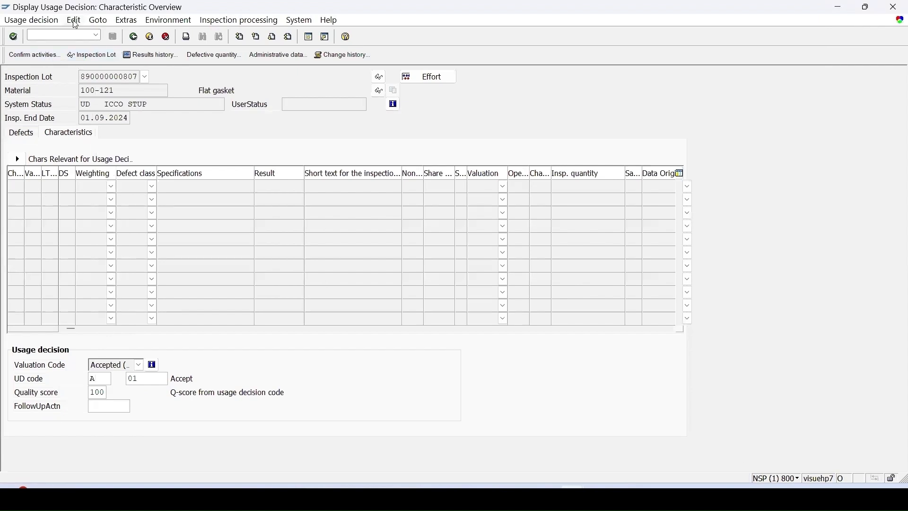
# View the cost report of the QM order for the material 100-121 lot, then return to the usage decision.
pyautogui.click(132, 21)
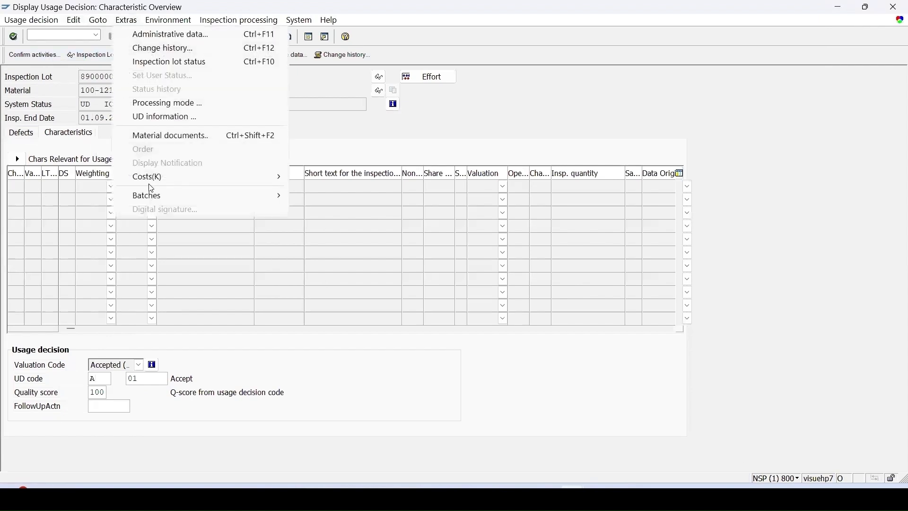
pyautogui.moveTo(152, 181)
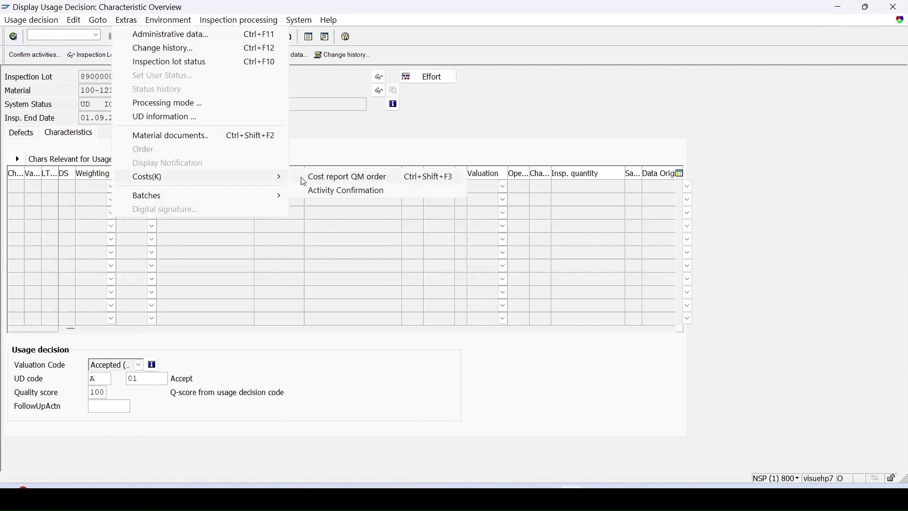
pyautogui.click(381, 183)
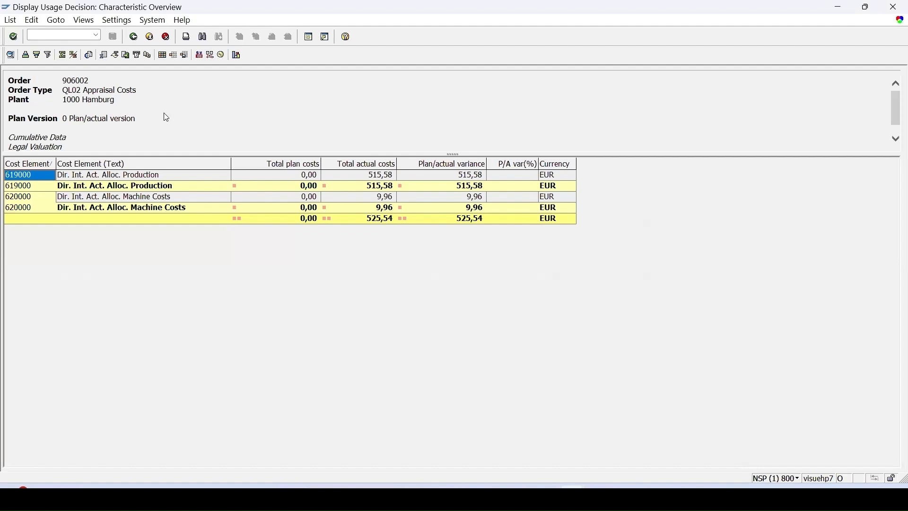
pyautogui.click(134, 38)
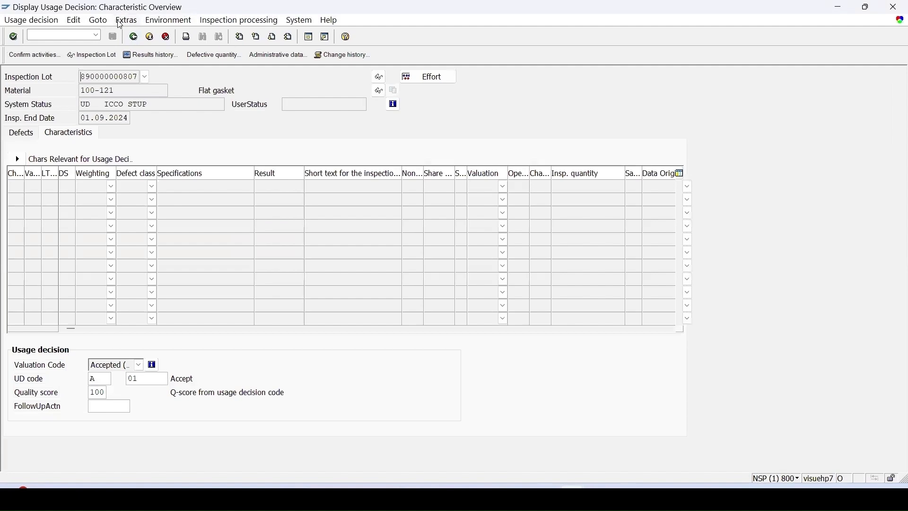
# Display the actual cost documents for the lot's activity confirmation and expand the document dated 01.09.2024.
pyautogui.click(127, 21)
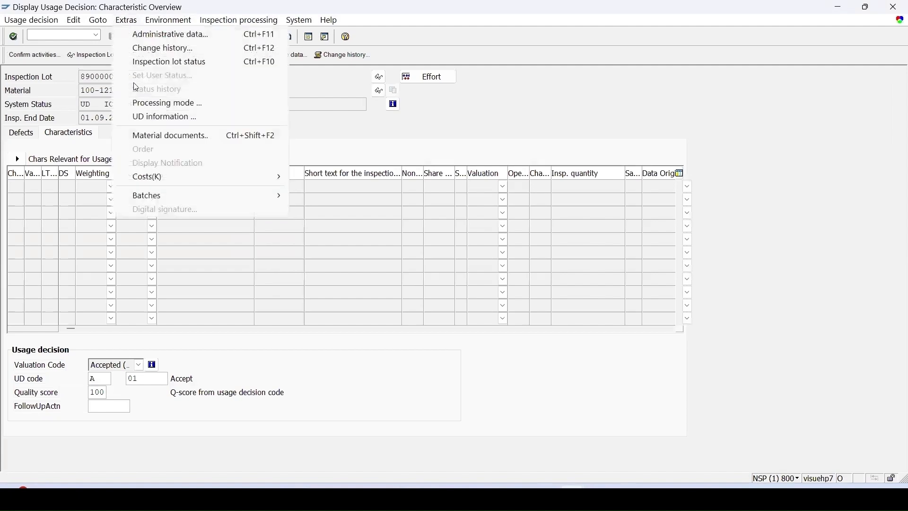
pyautogui.moveTo(163, 179)
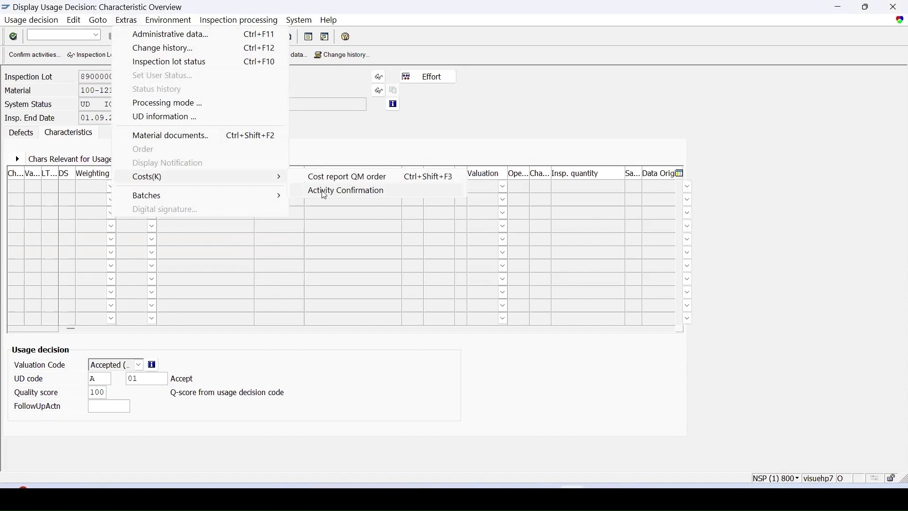
pyautogui.click(353, 194)
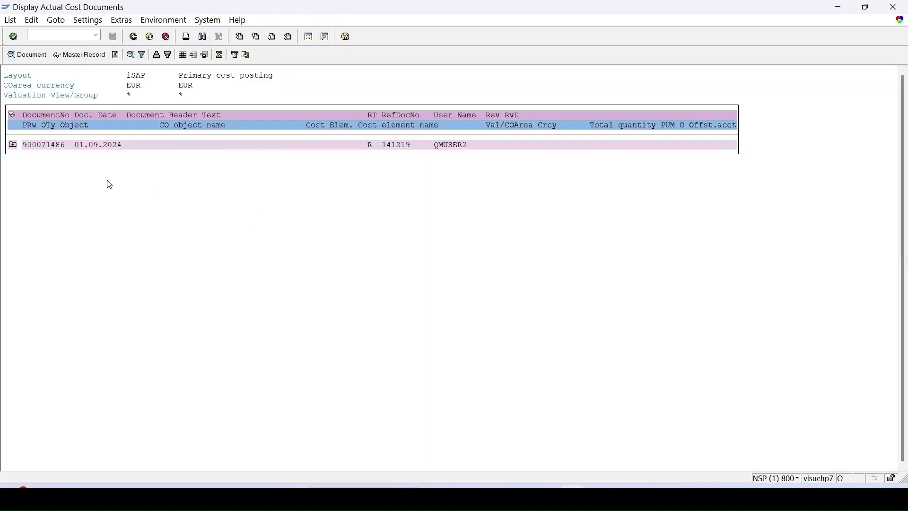
pyautogui.click(12, 146)
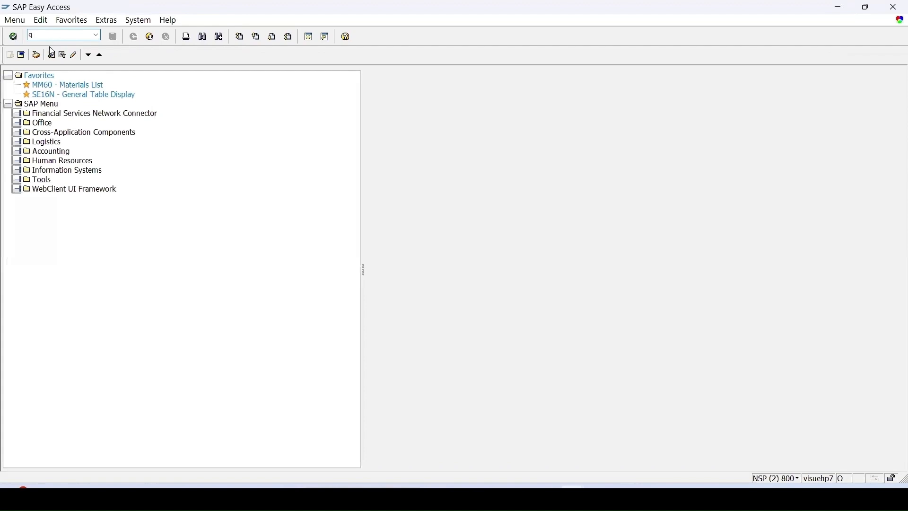
# Open the inspection plan for material 100-121 in plant 1000 with transaction QP02 and view the details of operation 0010.
pyautogui.write('p02')
pyautogui.press('Return')
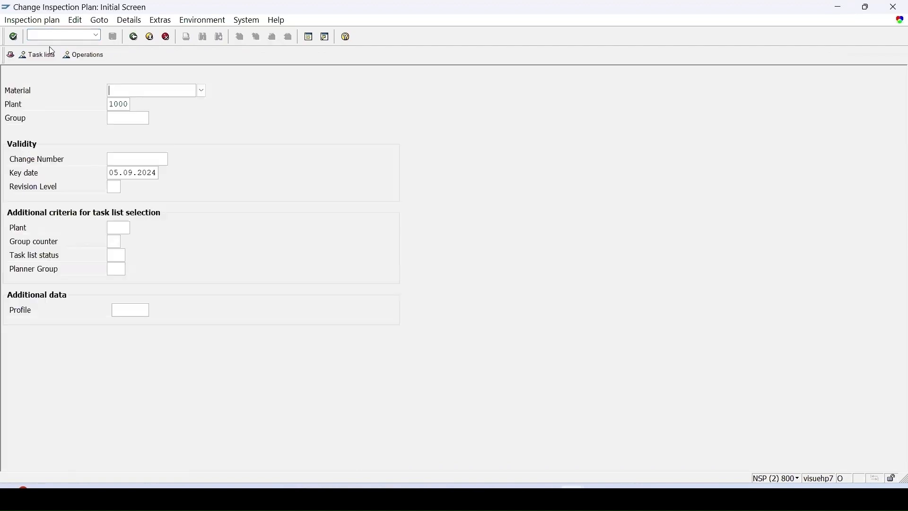
pyautogui.click(127, 91)
pyautogui.click(130, 101)
pyautogui.press('Return')
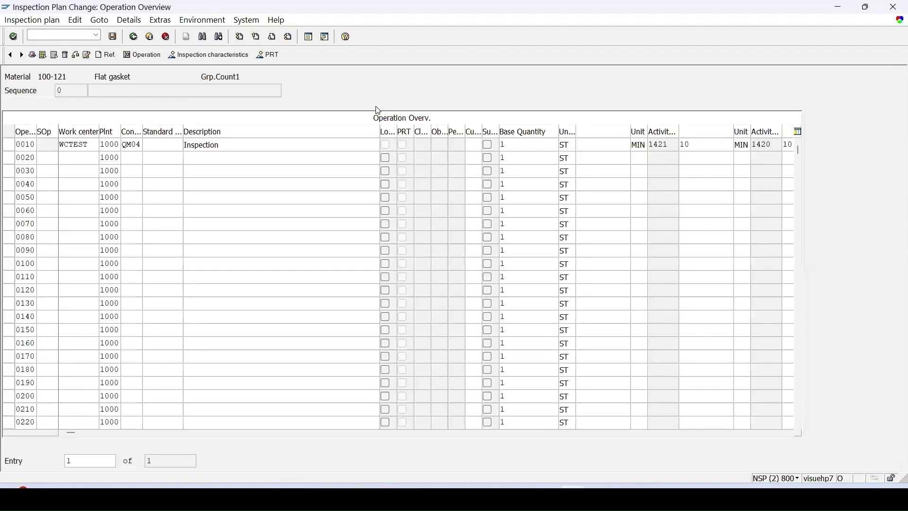
pyautogui.doubleClick(689, 146)
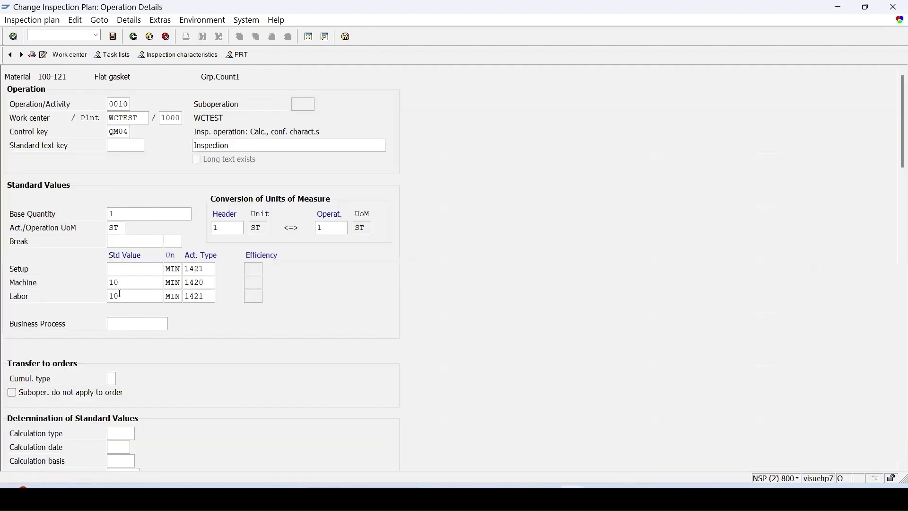